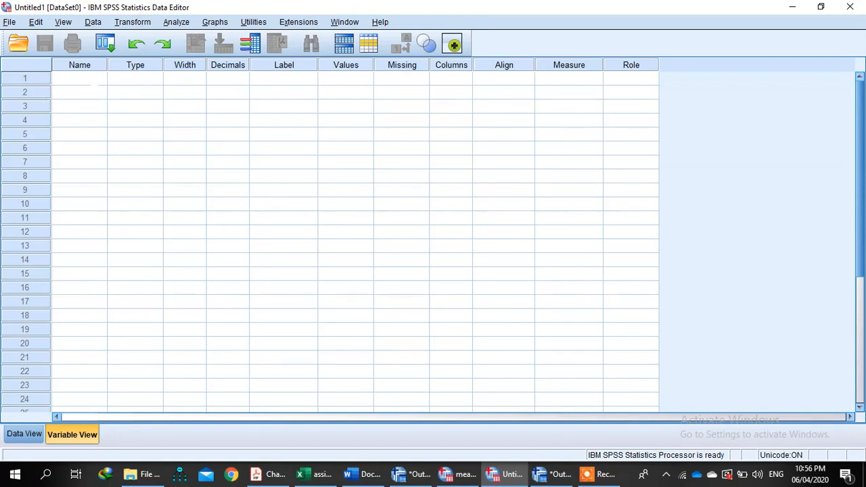
Look over the empty Variable View and Data View of the untitled dataset
{"action": "left_click", "coordinate": [84, 67]}
{"action": "left_click", "coordinate": [62, 88]}
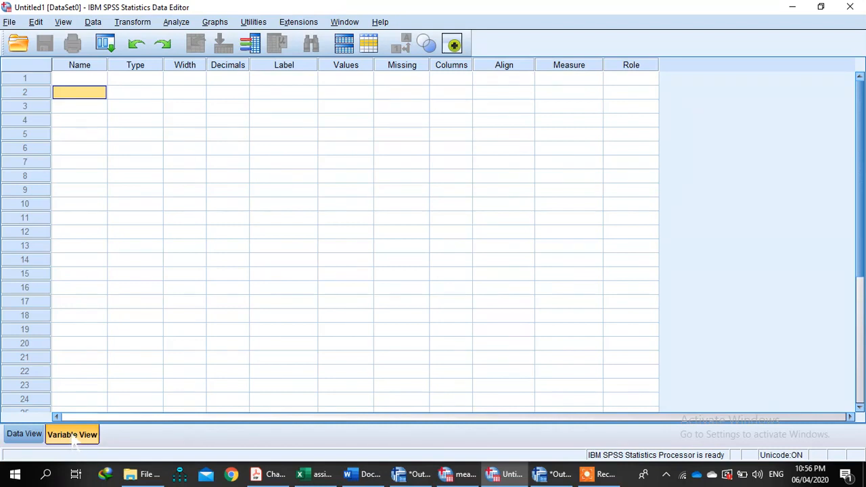
{"action": "left_click", "coordinate": [24, 435]}
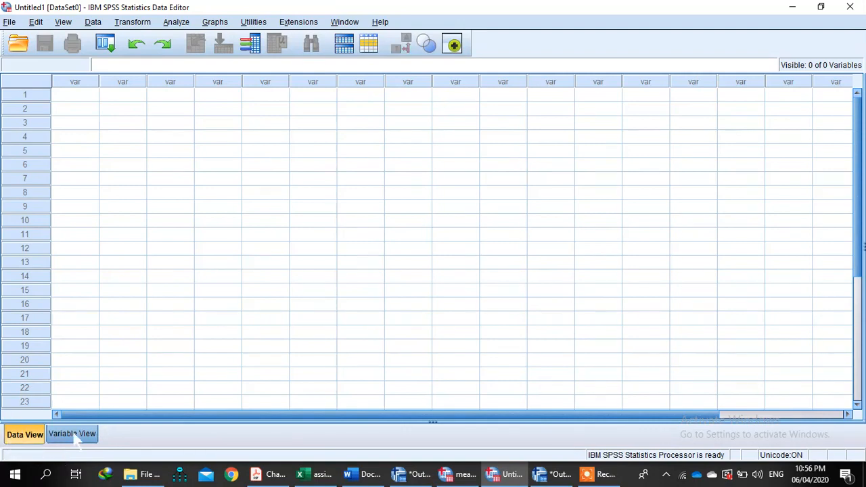
{"action": "left_click", "coordinate": [73, 434]}
{"action": "left_click", "coordinate": [25, 435]}
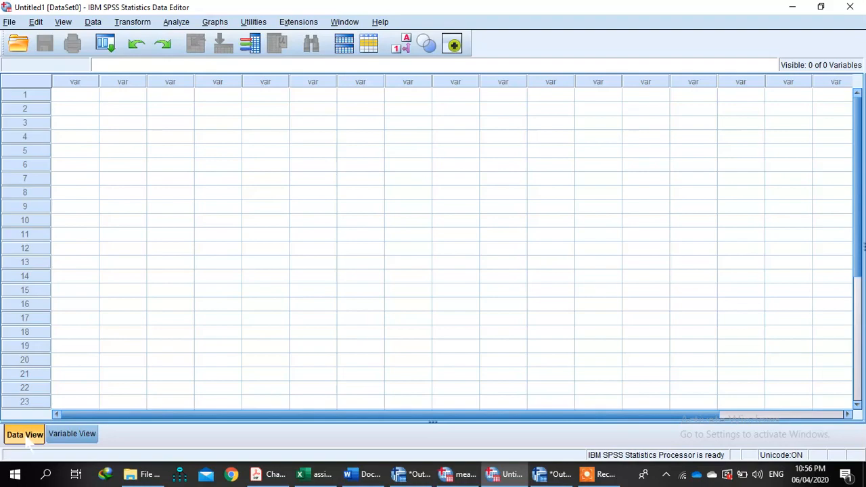
{"action": "left_click", "coordinate": [73, 434]}
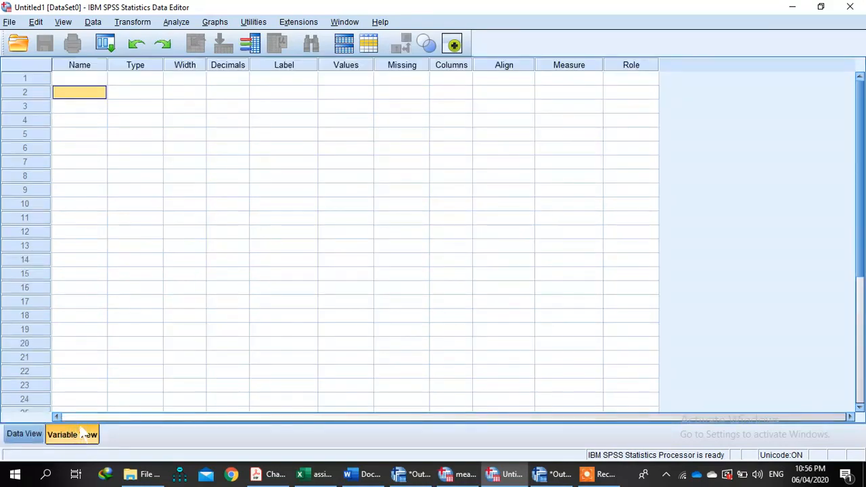
Switch to Word to review the demographic items and Meaning in Life scale, then return to the untitled SPSS dataset's Variable View
{"action": "left_click", "coordinate": [365, 475]}
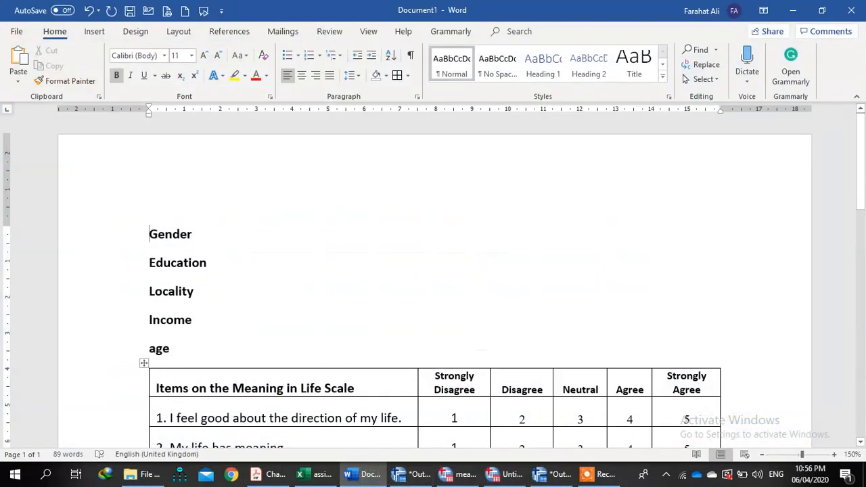
{"action": "scroll", "coordinate": [433, 291], "scroll_direction": "down", "scroll_amount": 3}
{"action": "scroll", "coordinate": [433, 291], "scroll_direction": "up", "scroll_amount": 2}
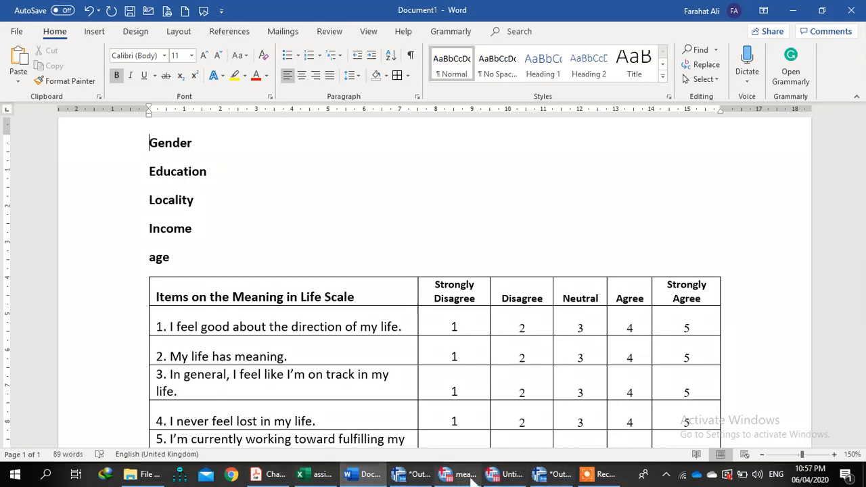
{"action": "left_click", "coordinate": [509, 475]}
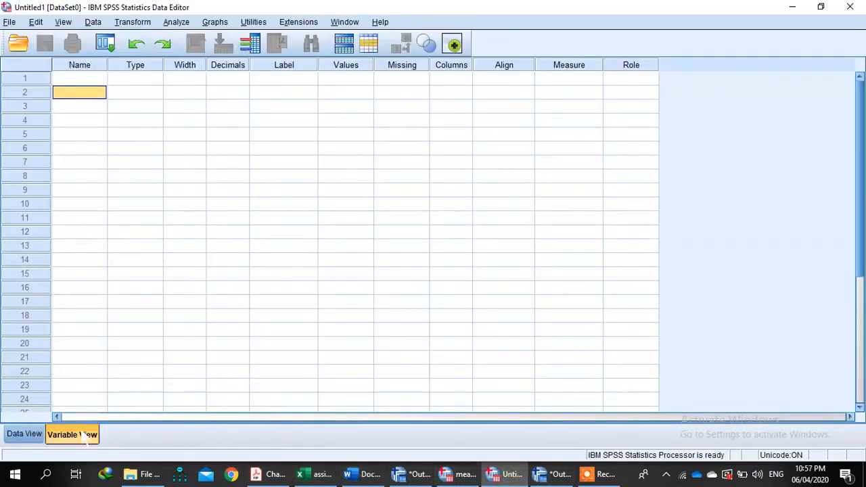
{"action": "left_click", "coordinate": [25, 436]}
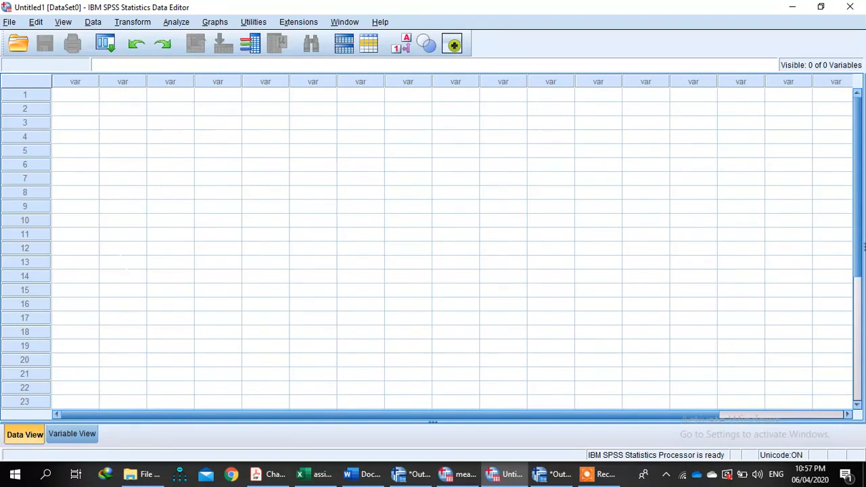
{"action": "left_click", "coordinate": [73, 434]}
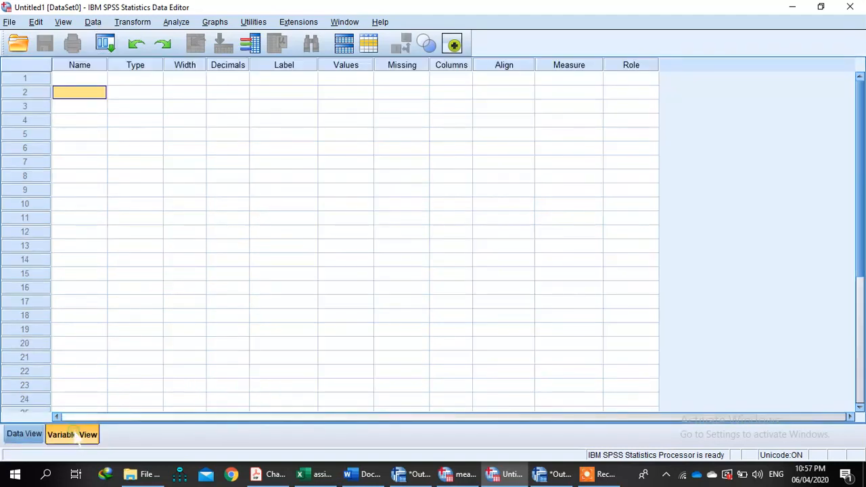
Try to name the first variable "political participation" with a space between the words
{"action": "left_click", "coordinate": [70, 77]}
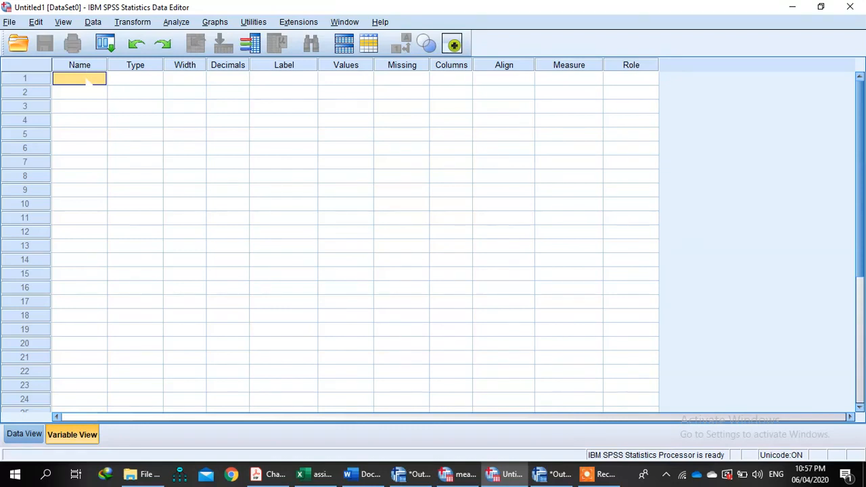
{"action": "type", "text": "polit"}
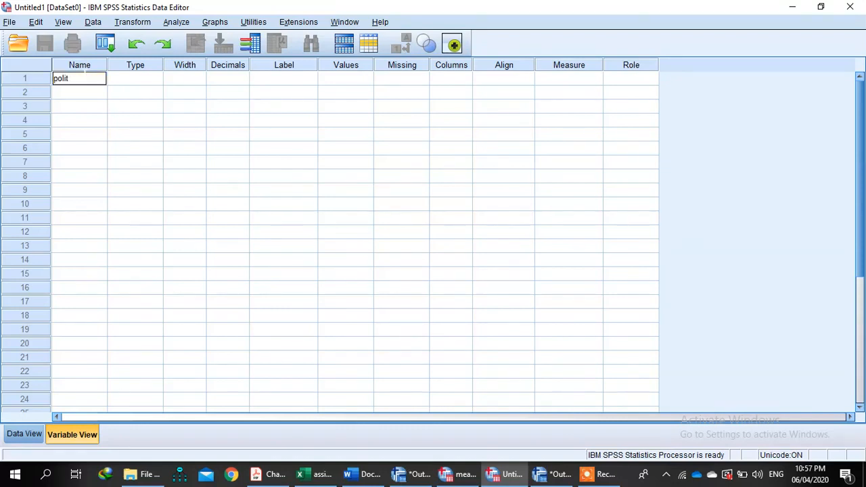
{"action": "type", "text": "ical"}
{"action": "type", "text": " partici"}
{"action": "type", "text": "pation"}
{"action": "left_click", "coordinate": [202, 204]}
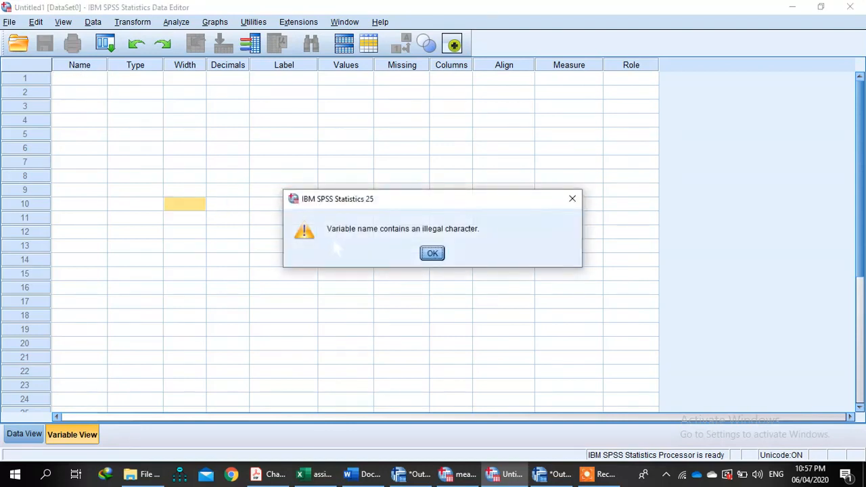
{"action": "left_click", "coordinate": [433, 254]}
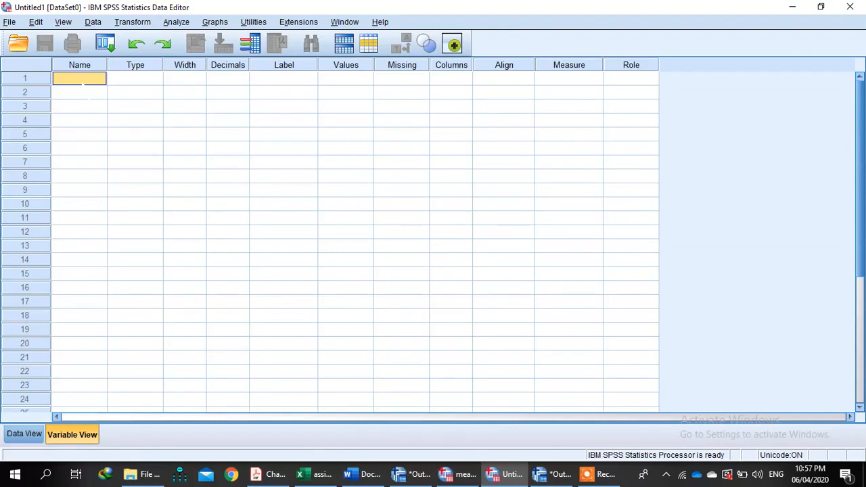
Name the first variable Political_participation and widen the Name column to fit the full name
{"action": "type", "text": "Pol"}
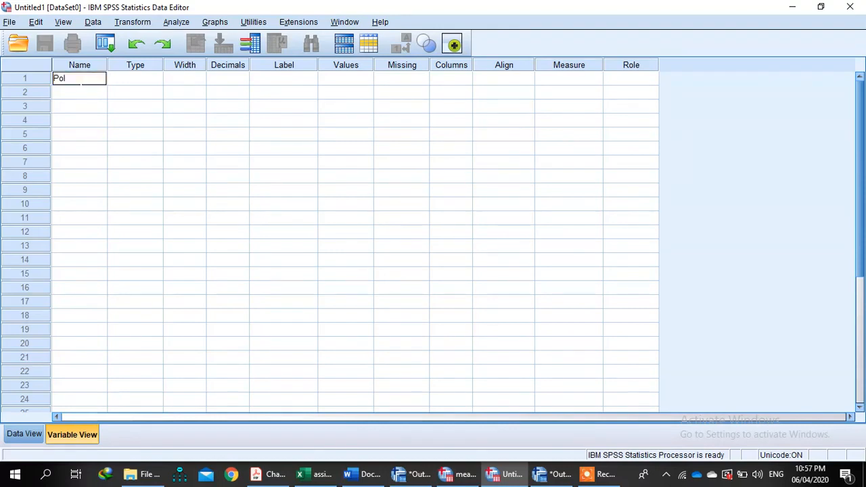
{"action": "type", "text": "it"}
{"action": "type", "text": "ical_"}
{"action": "type", "text": "par"}
{"action": "type", "text": "ticipat"}
{"action": "type", "text": "ion"}
{"action": "left_click", "coordinate": [88, 135]}
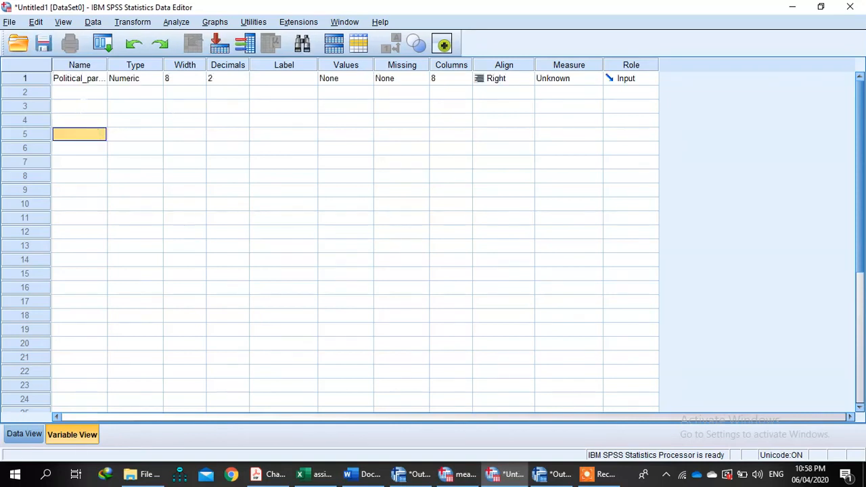
{"action": "left_click_drag", "start_coordinate": [106, 64], "coordinate": [139, 64]}
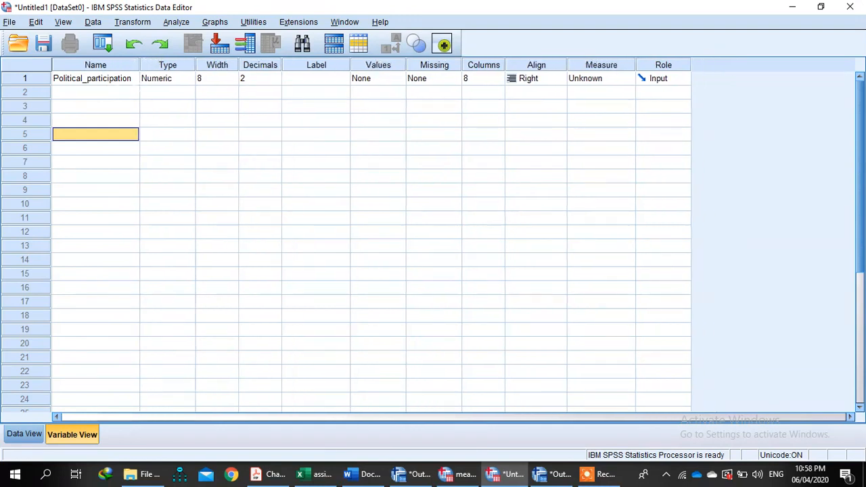
{"action": "left_click", "coordinate": [95, 78]}
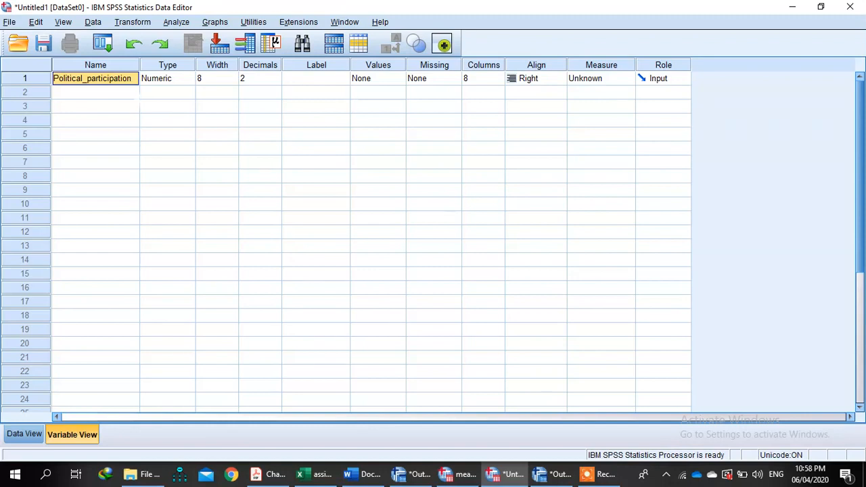
{"action": "left_click", "coordinate": [101, 92]}
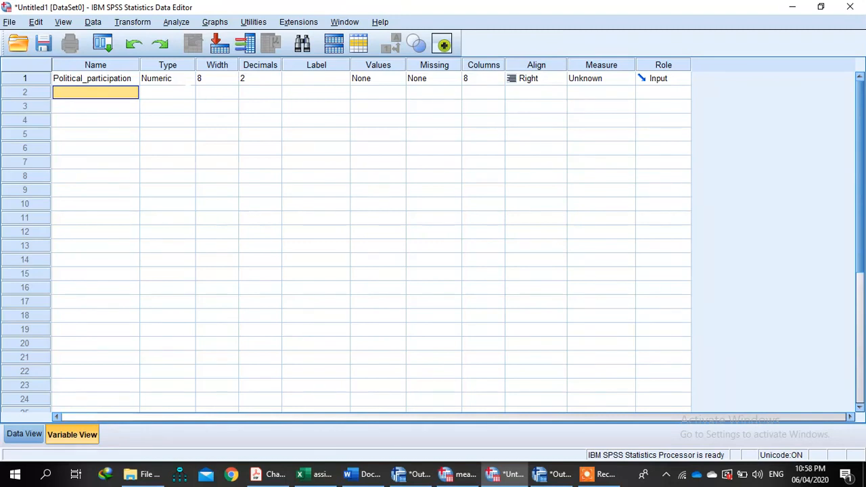
Examine the Variable Type options of Political_participation, including String, and dismiss the dialog
{"action": "left_click", "coordinate": [163, 78]}
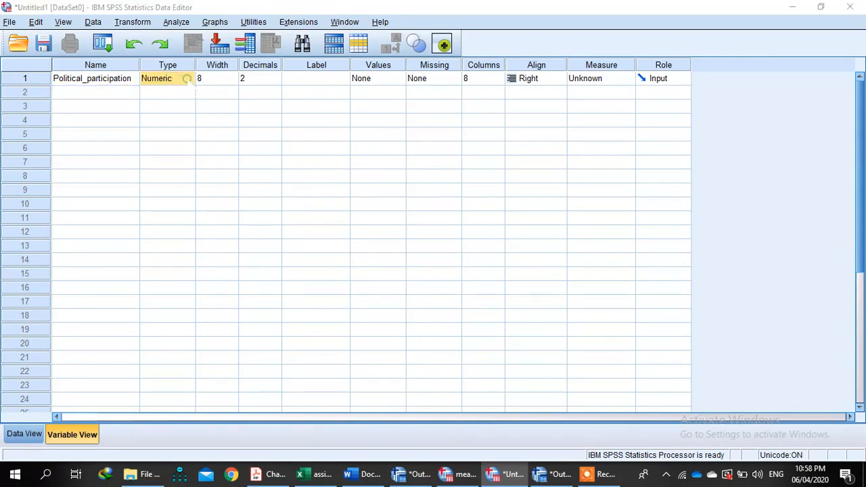
{"action": "left_click", "coordinate": [186, 79]}
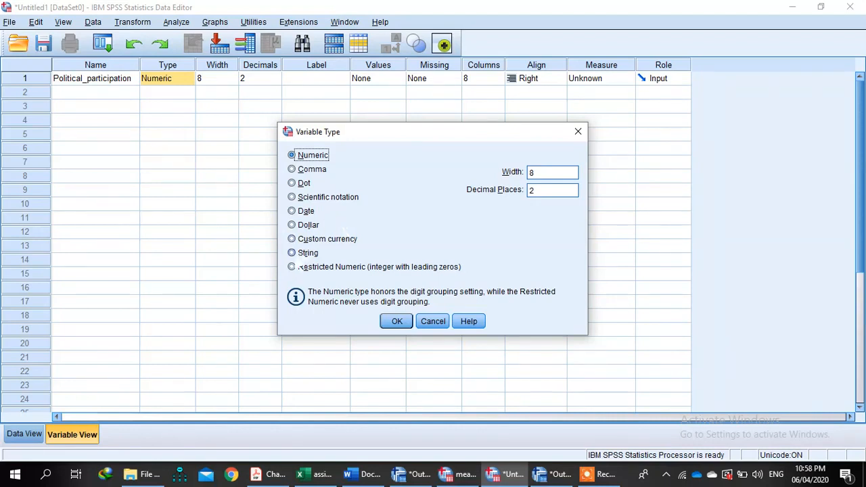
{"action": "left_click", "coordinate": [292, 253]}
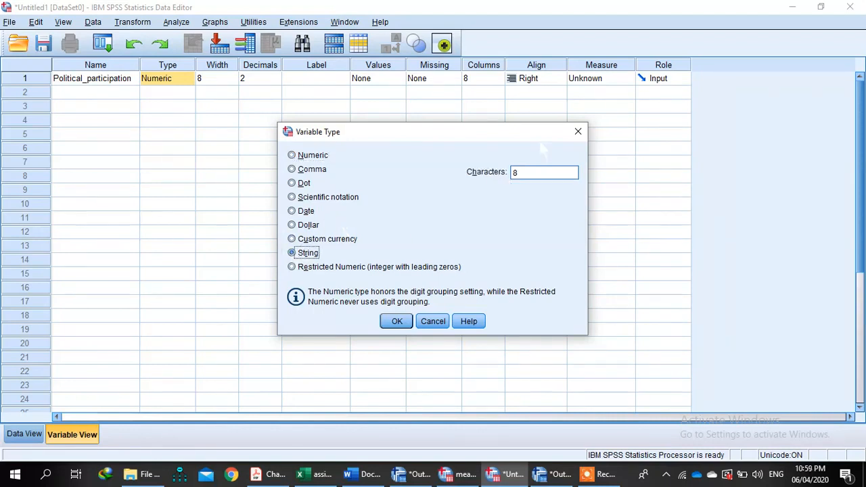
{"action": "left_click", "coordinate": [577, 131]}
Add a second variable called Names below Political_participation
{"action": "left_click", "coordinate": [102, 92]}
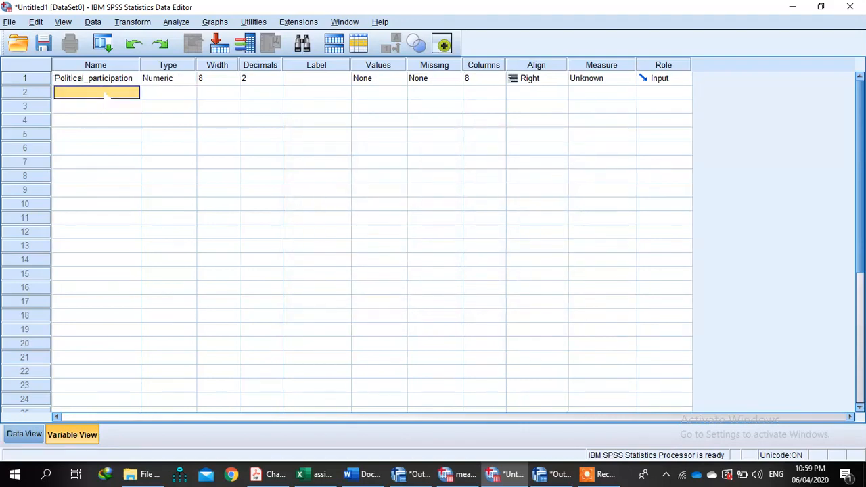
{"action": "type", "text": "Nm"}
{"action": "key", "text": "BackSpace"}
{"action": "type", "text": "ames"}
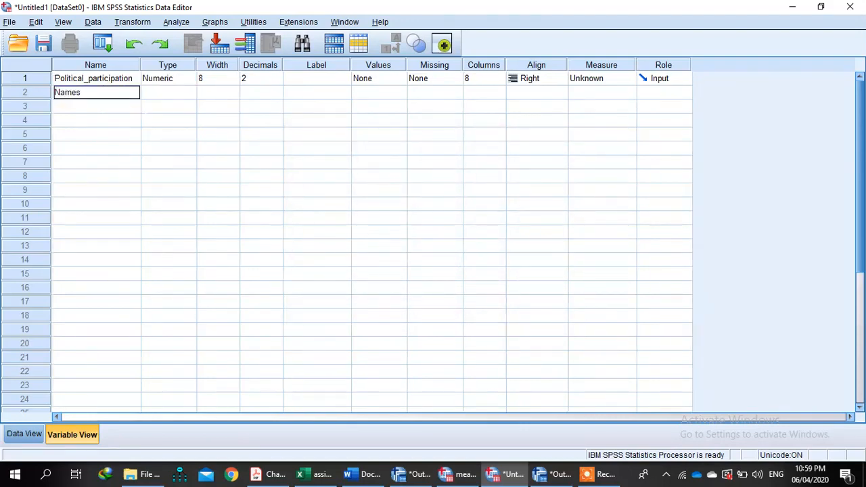
Change the Names variable's type to String with 8 characters
{"action": "left_click", "coordinate": [168, 92]}
{"action": "left_click", "coordinate": [191, 92]}
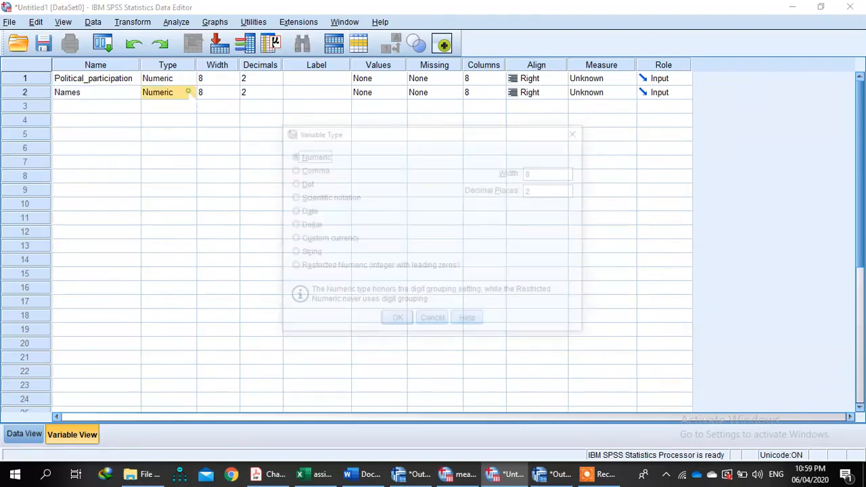
{"action": "left_click", "coordinate": [295, 252]}
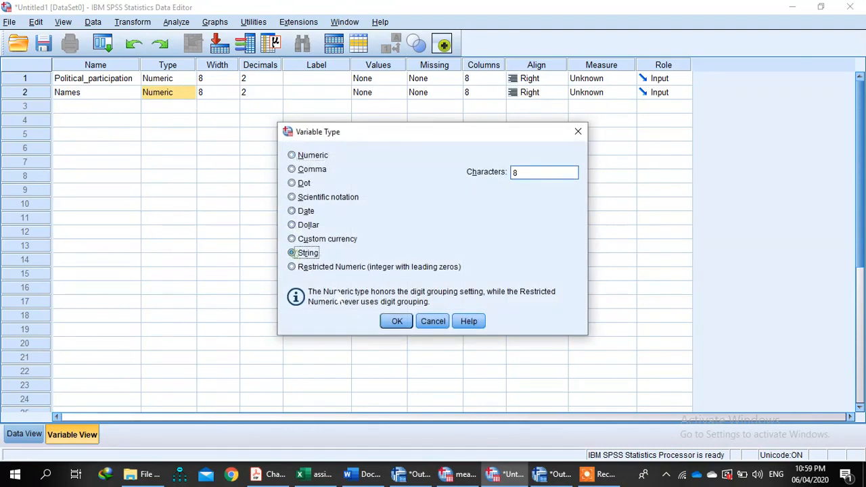
{"action": "left_click", "coordinate": [396, 321]}
{"action": "left_click", "coordinate": [187, 120]}
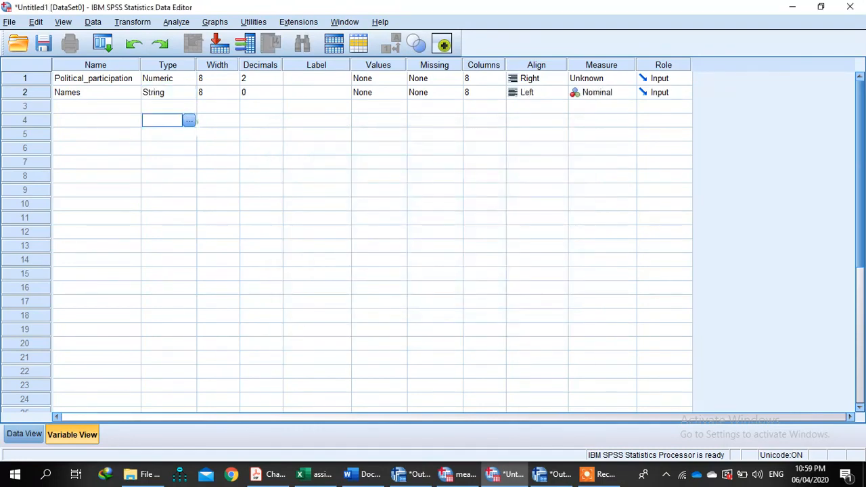
Change the Names variable's type to Numeric with width 8 and 0 decimal places
{"action": "left_click", "coordinate": [187, 92]}
{"action": "left_click", "coordinate": [191, 92]}
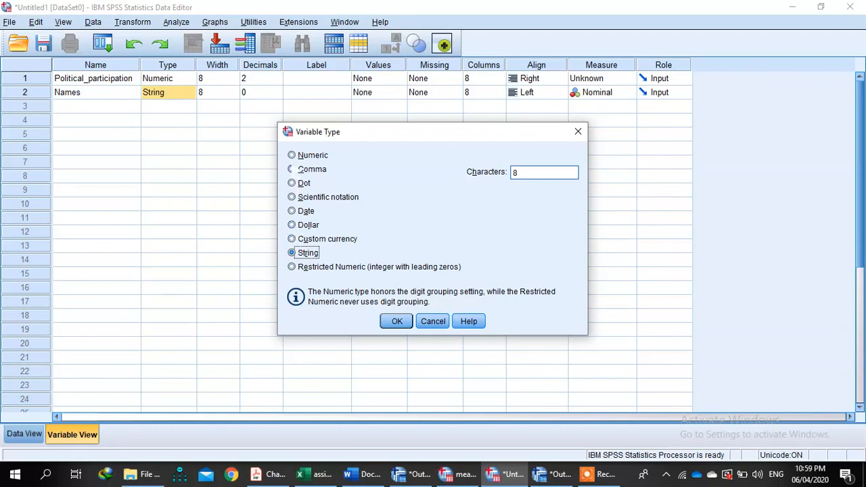
{"action": "left_click", "coordinate": [292, 155]}
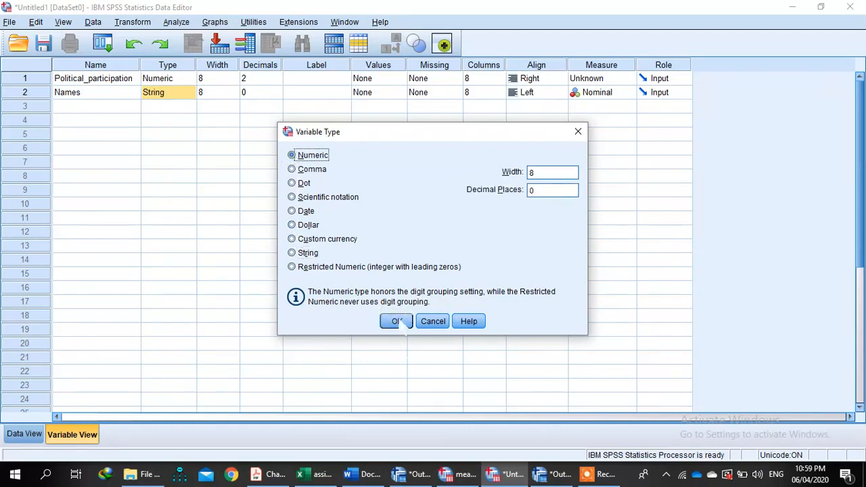
{"action": "left_click", "coordinate": [396, 320]}
Try to enter a person's name as text in the first case of the numeric Names variable
{"action": "left_click", "coordinate": [25, 433]}
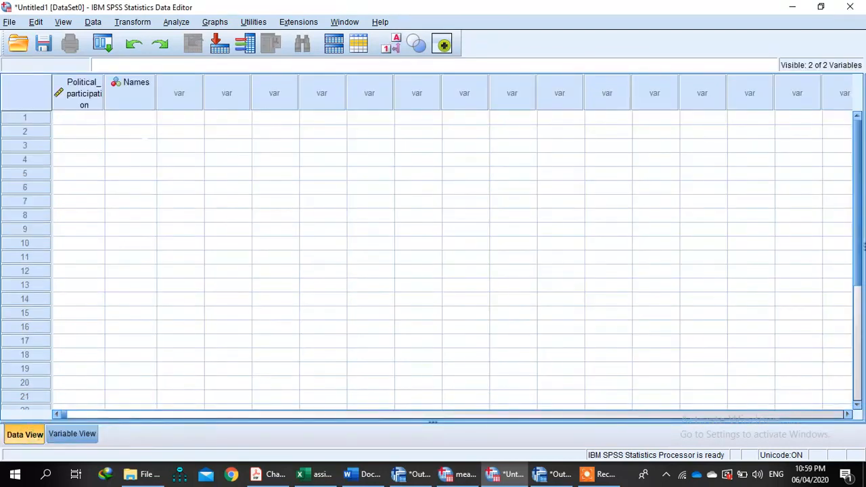
{"action": "left_click", "coordinate": [134, 131]}
{"action": "left_click", "coordinate": [140, 118]}
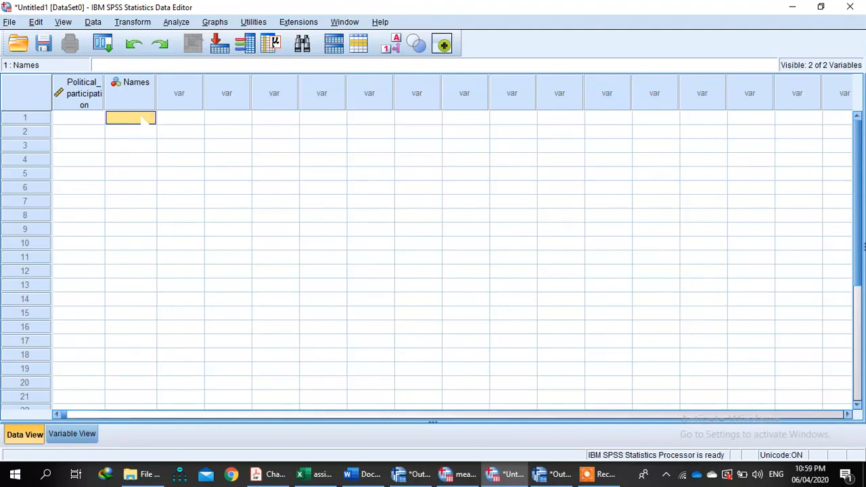
{"action": "type", "text": "ali"}
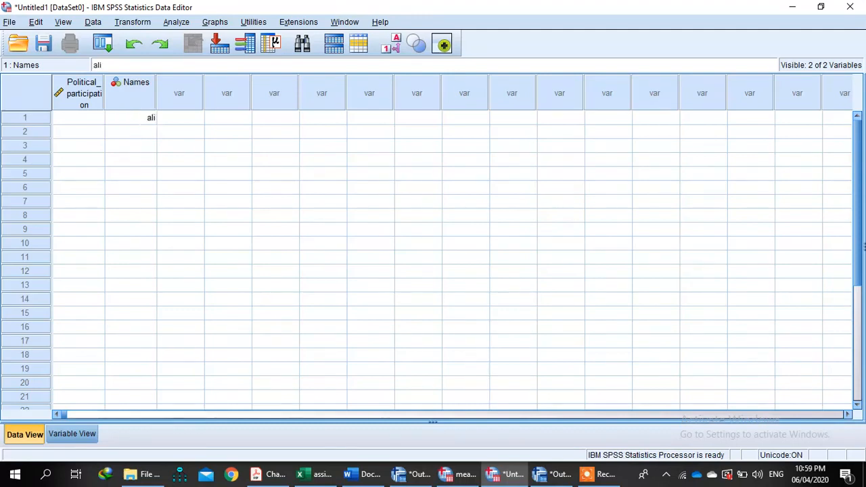
{"action": "left_click", "coordinate": [265, 203]}
{"action": "left_click", "coordinate": [133, 119]}
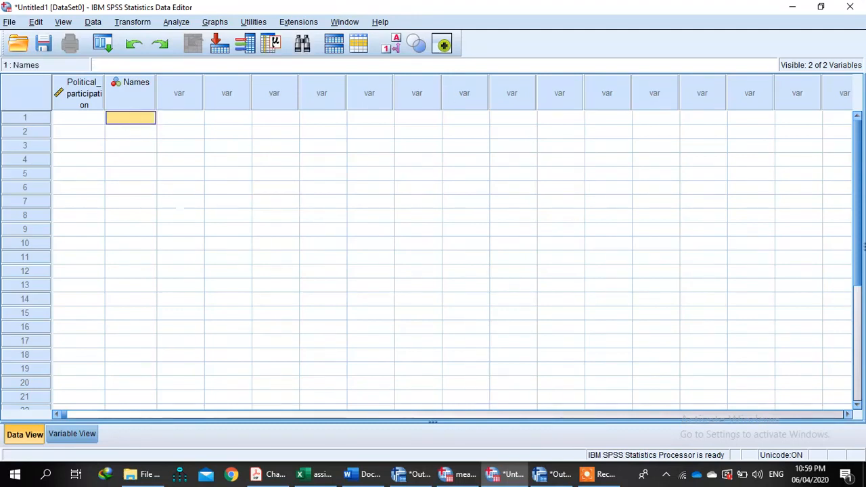
Return to the variable definitions and set the type of Names to String
{"action": "left_click", "coordinate": [71, 434]}
{"action": "left_click", "coordinate": [169, 92]}
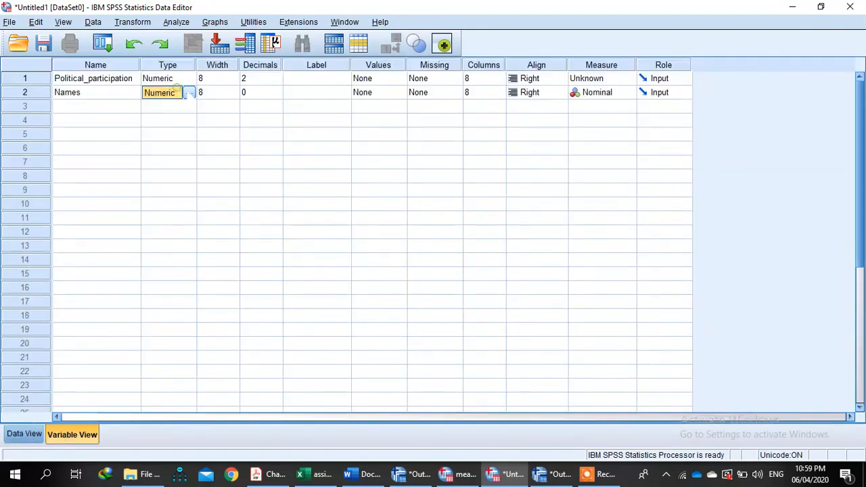
{"action": "left_click", "coordinate": [186, 92]}
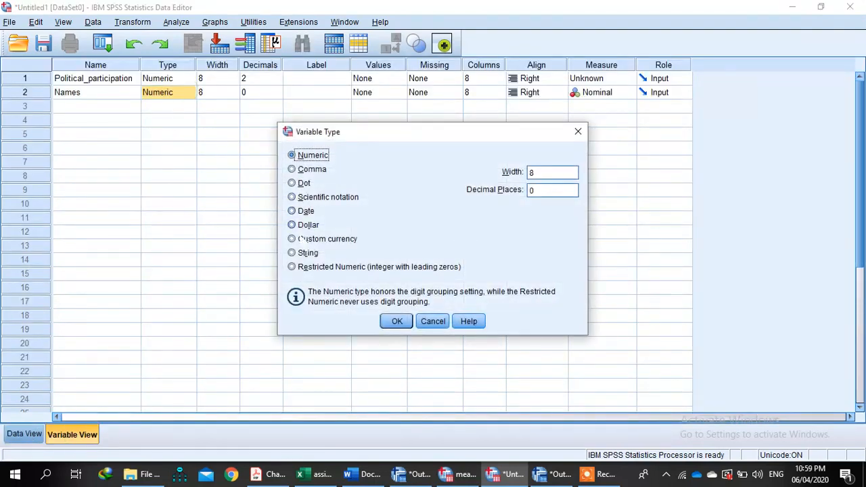
{"action": "left_click", "coordinate": [292, 252]}
{"action": "left_click", "coordinate": [397, 320]}
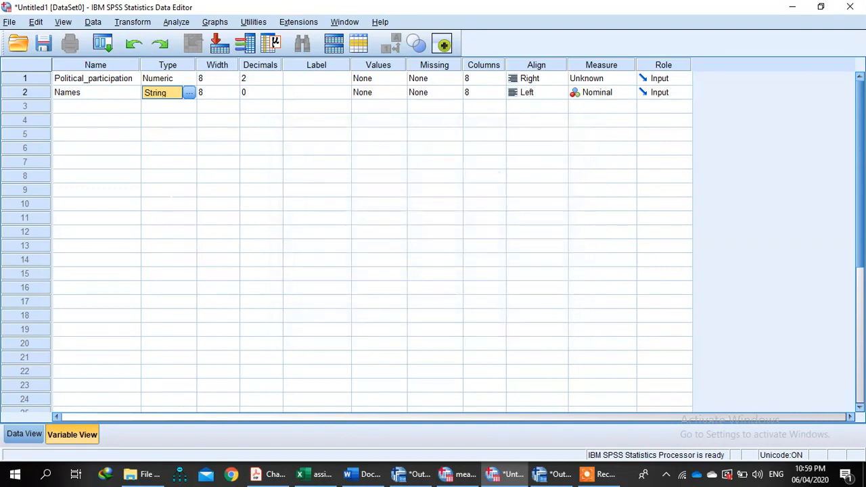
Enter a person's name as text in the first case of the Names variable
{"action": "left_click", "coordinate": [24, 433]}
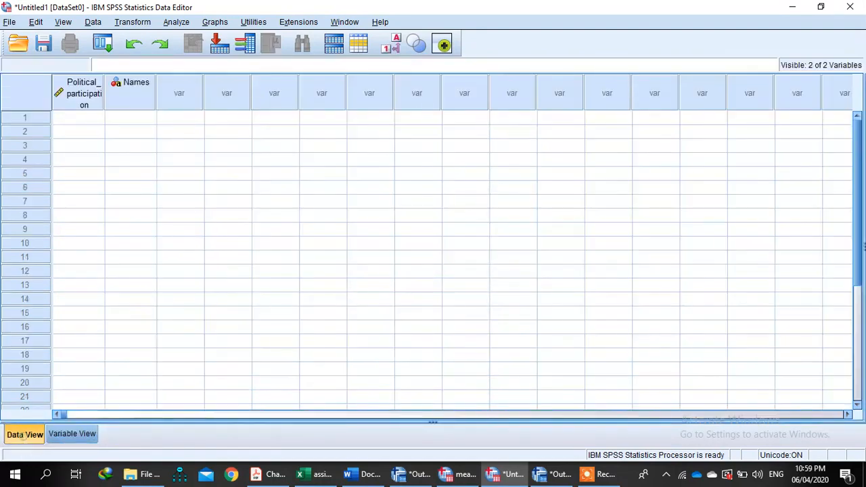
{"action": "left_click", "coordinate": [125, 119]}
{"action": "type", "text": "ali"}
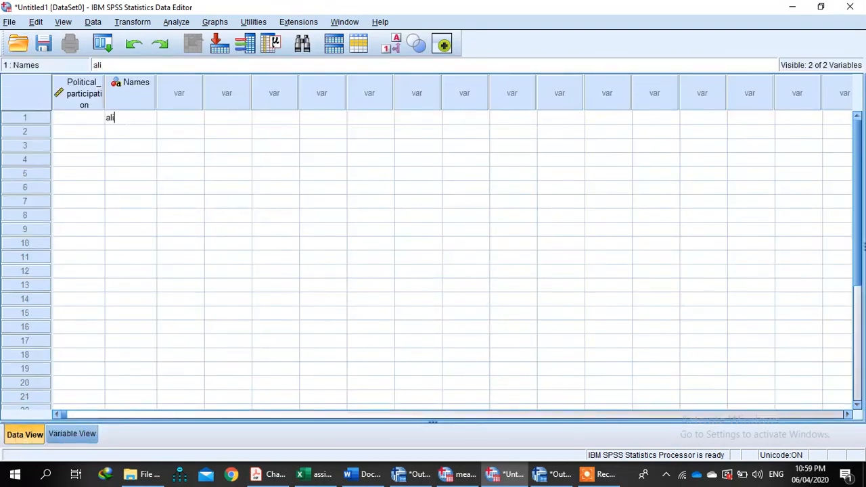
{"action": "key", "text": "Return"}
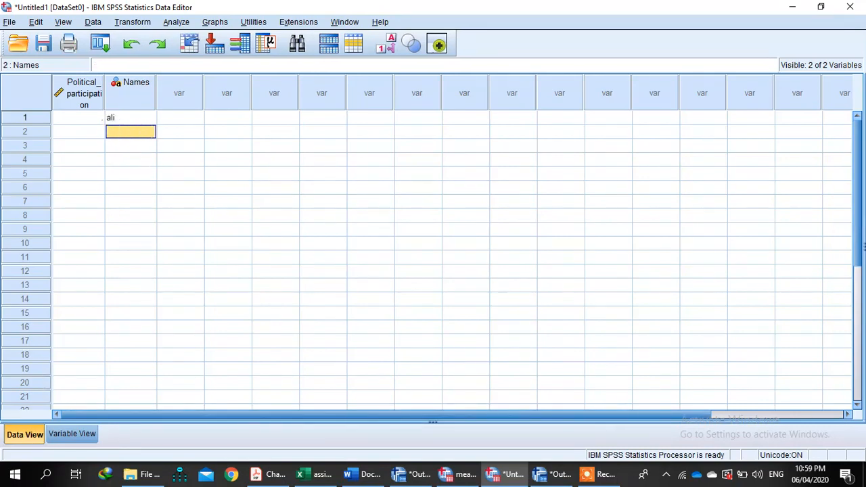
Delete the Names variable from the variable definitions
{"action": "left_click", "coordinate": [72, 434]}
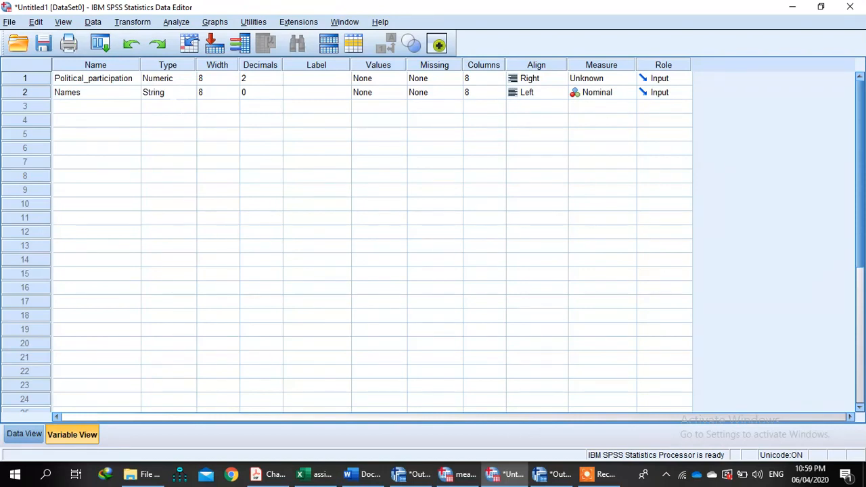
{"action": "left_click", "coordinate": [55, 93]}
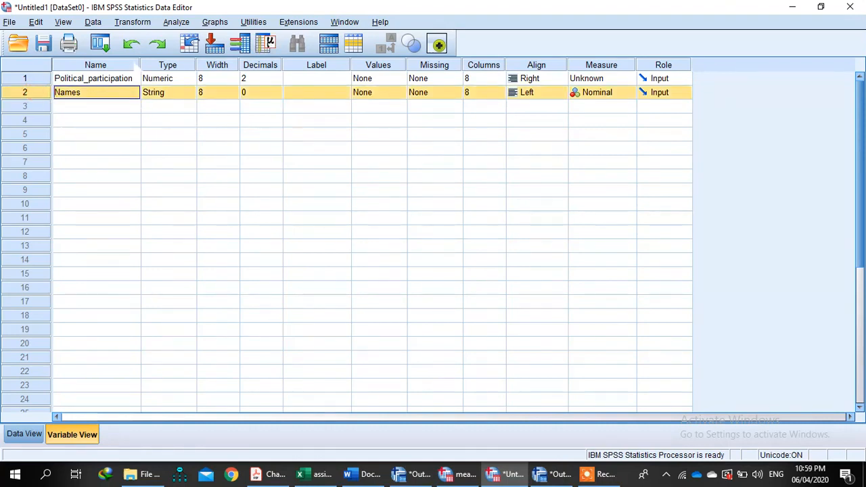
{"action": "right_click", "coordinate": [34, 95]}
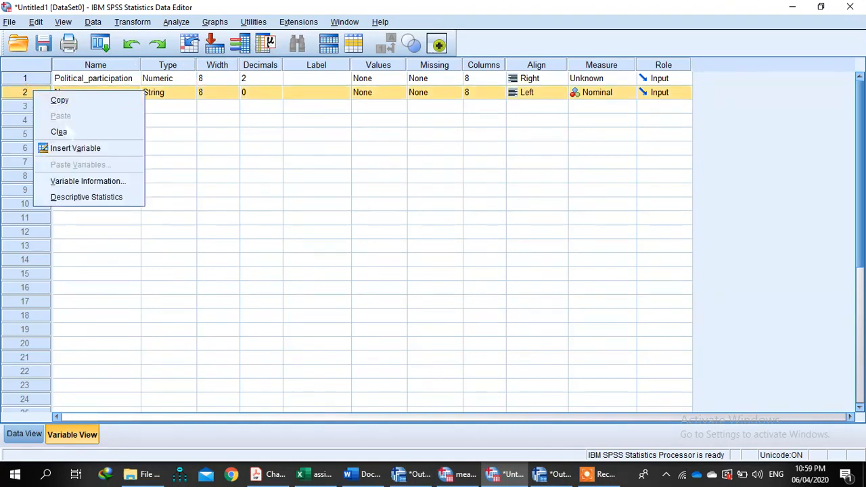
{"action": "left_click", "coordinate": [61, 131]}
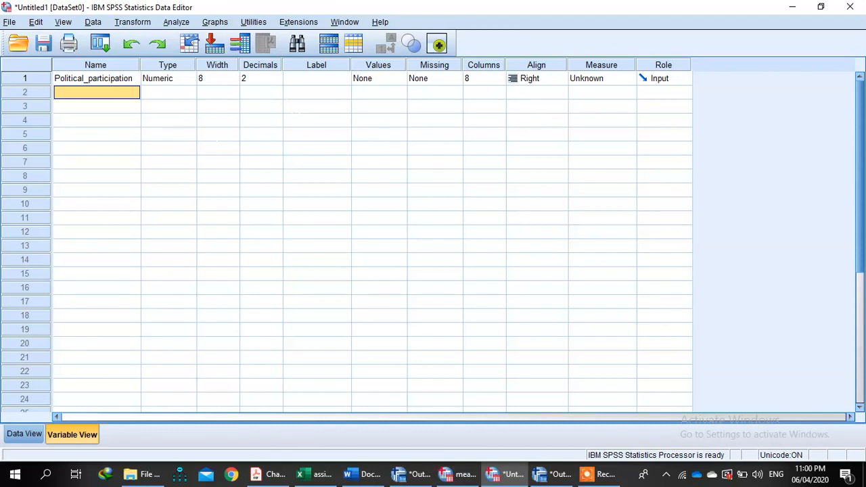
{"action": "left_click", "coordinate": [154, 92]}
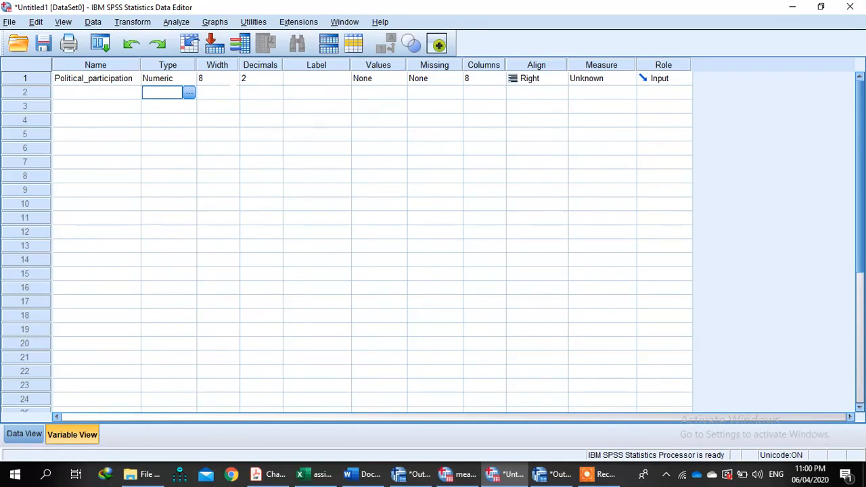
{"action": "left_click", "coordinate": [602, 474]}
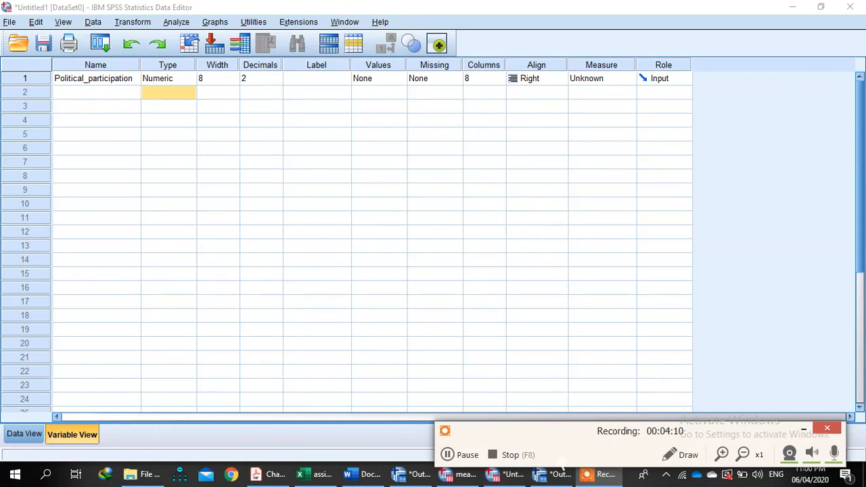
{"action": "left_click", "coordinate": [469, 459]}
{"action": "left_click", "coordinate": [469, 460]}
Raise the width of Political_participation as a trial, and set it back to 8
{"action": "left_click", "coordinate": [216, 93]}
{"action": "left_click", "coordinate": [217, 69]}
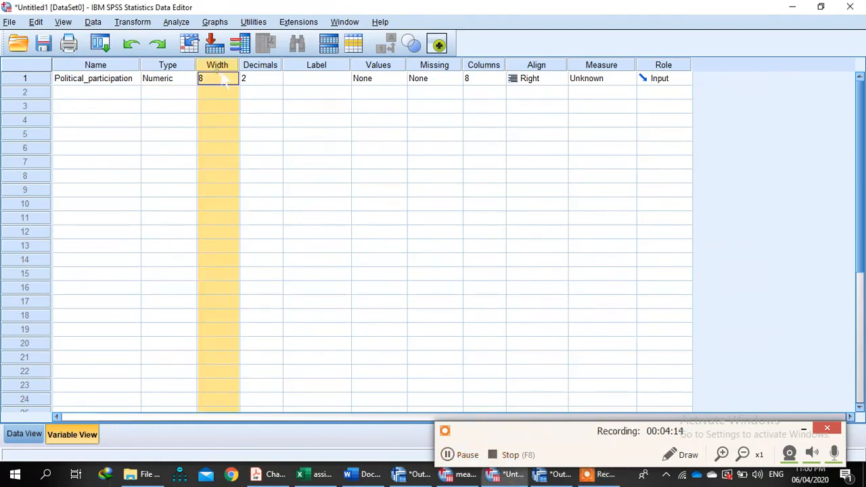
{"action": "left_click", "coordinate": [234, 78]}
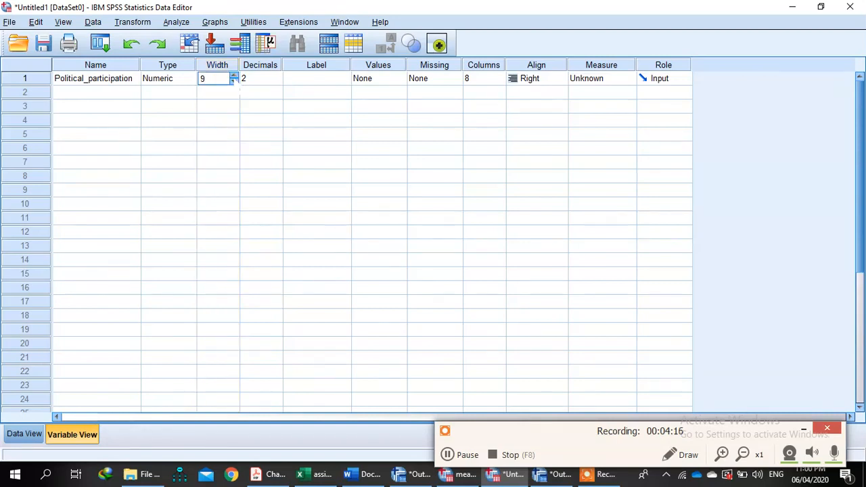
{"action": "left_click", "coordinate": [234, 75]}
{"action": "left_click", "coordinate": [234, 82]}
{"action": "left_click", "coordinate": [234, 82]}
{"action": "left_click", "coordinate": [218, 106]}
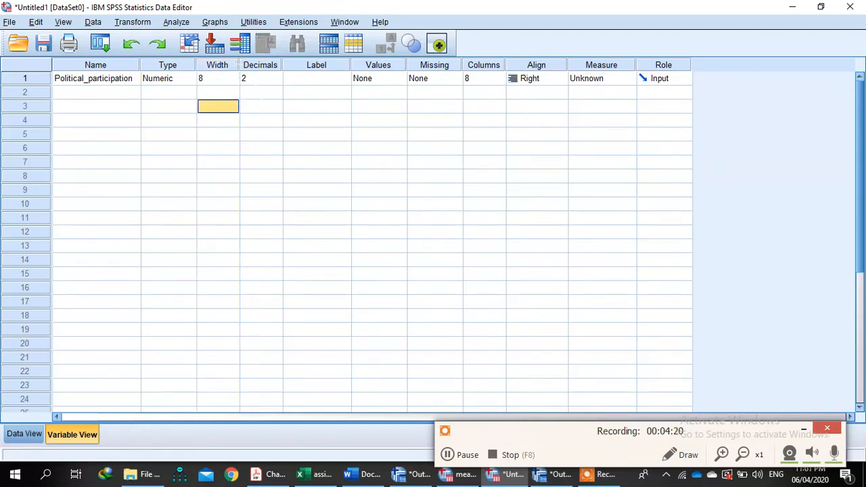
{"action": "left_click", "coordinate": [217, 163]}
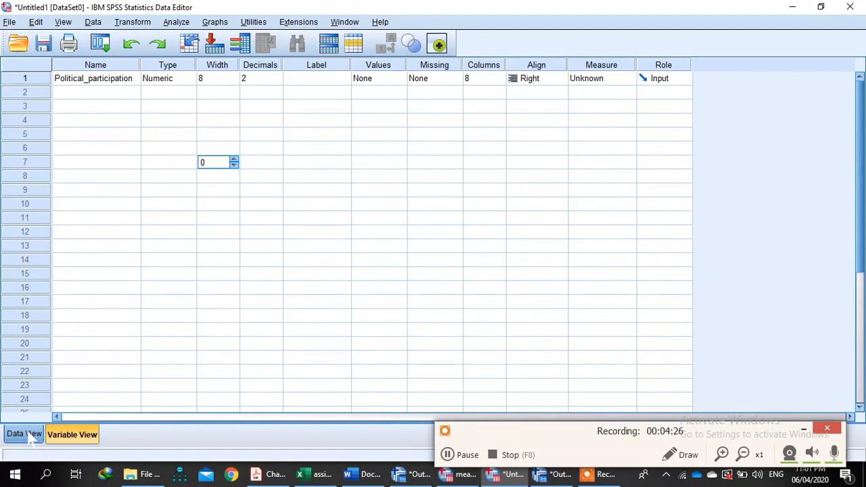
{"action": "left_click", "coordinate": [601, 474]}
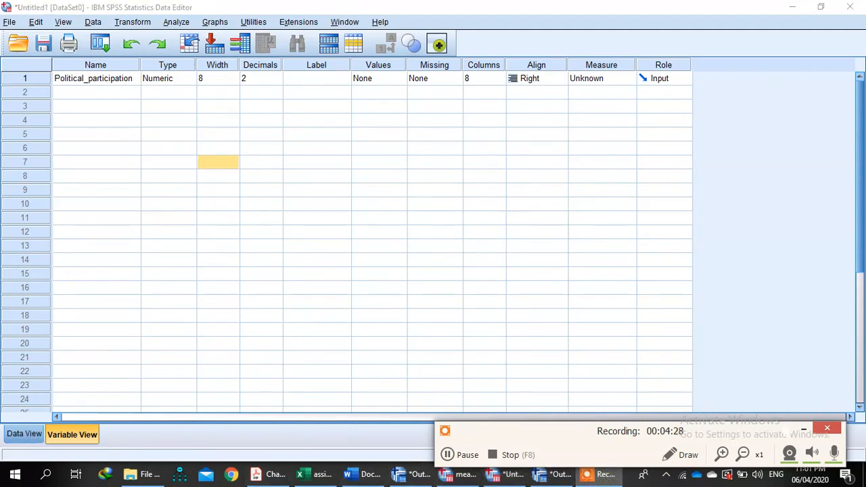
{"action": "left_click", "coordinate": [803, 428]}
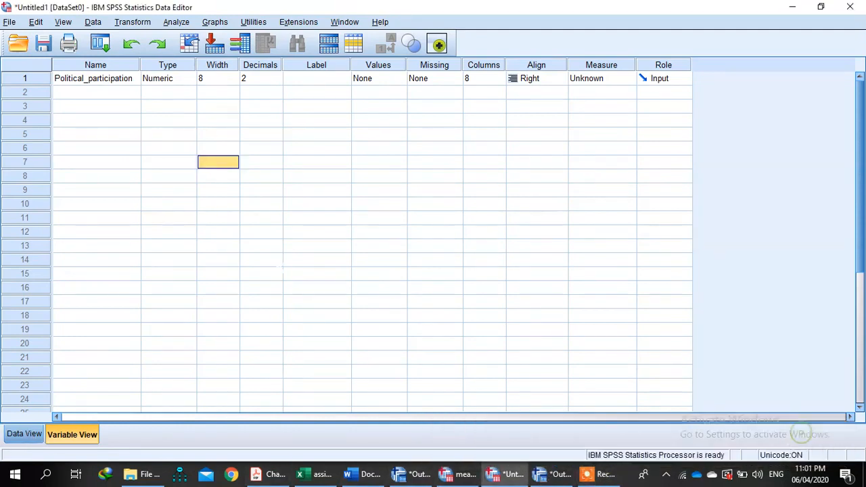
Enter the values 4, 5 and 6 for Political_participation in the first three cases of the data
{"action": "left_click", "coordinate": [24, 435]}
{"action": "left_click", "coordinate": [89, 117]}
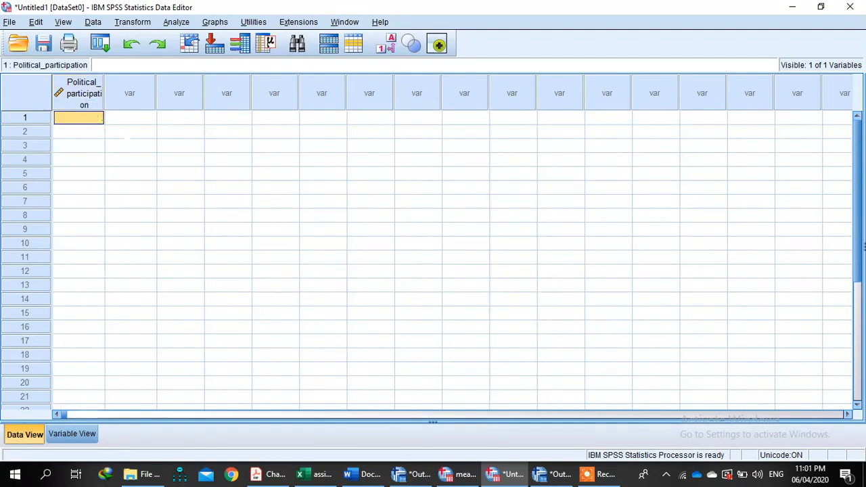
{"action": "type", "text": "4"}
{"action": "left_click", "coordinate": [96, 132]}
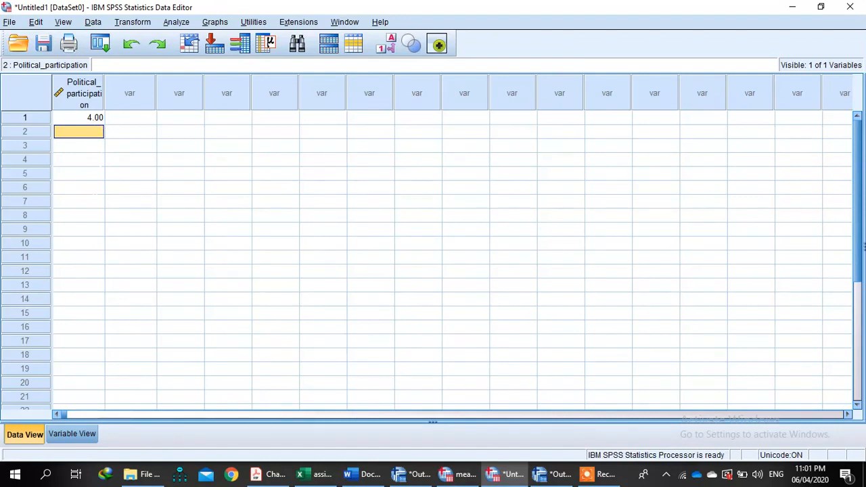
{"action": "type", "text": "5"}
{"action": "key", "text": "Return"}
{"action": "type", "text": "6"}
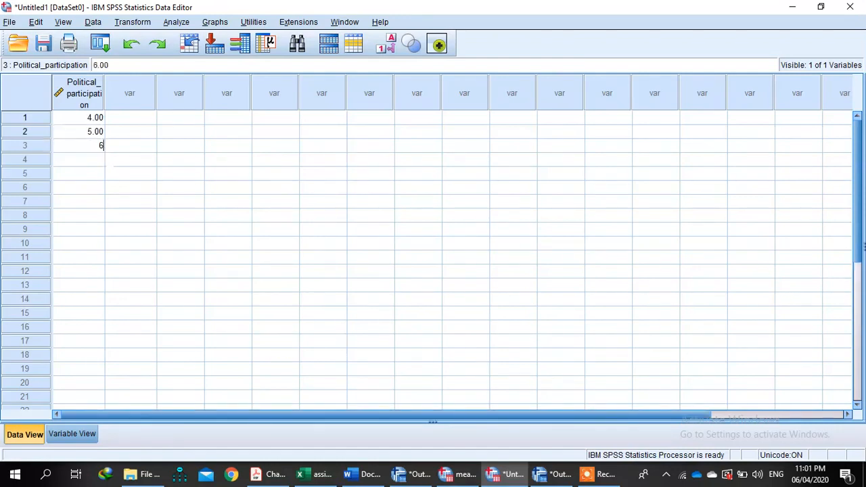
{"action": "key", "text": "Return"}
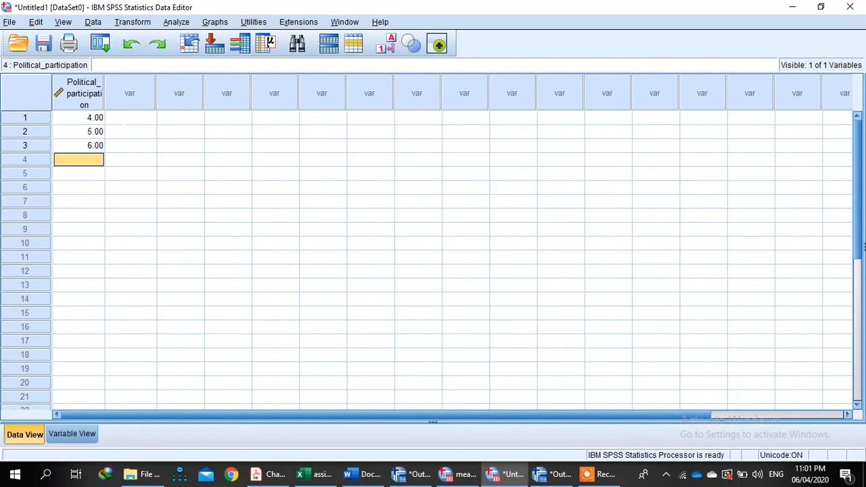
{"action": "type", "text": "88"}
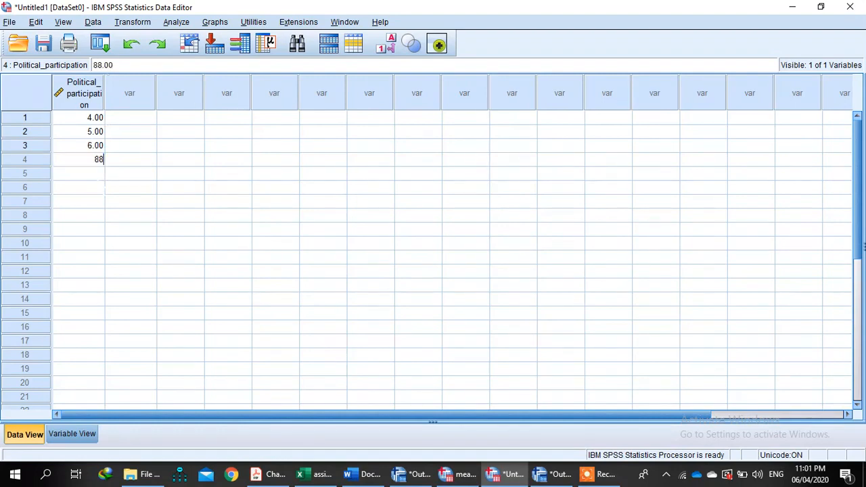
{"action": "type", "text": "8888888888"}
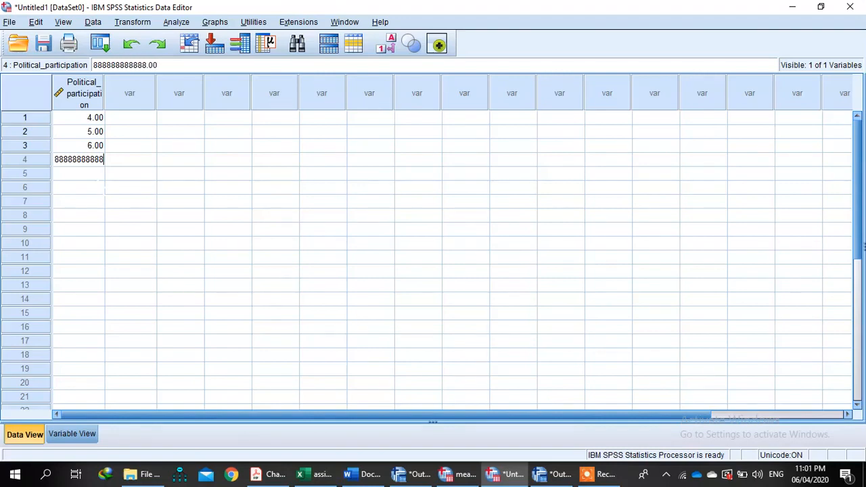
{"action": "type", "text": "88"}
{"action": "left_click", "coordinate": [110, 215]}
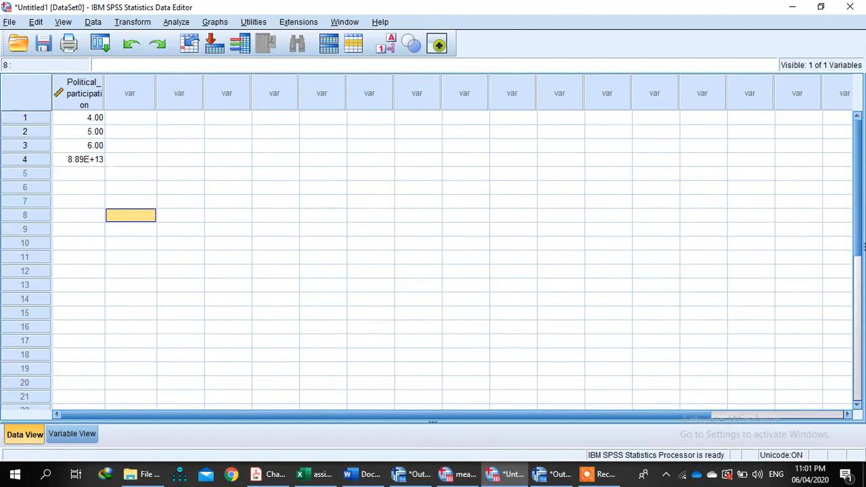
Check the decimals setting of Political_participation in the variable definitions and return to the data
{"action": "left_click", "coordinate": [72, 434]}
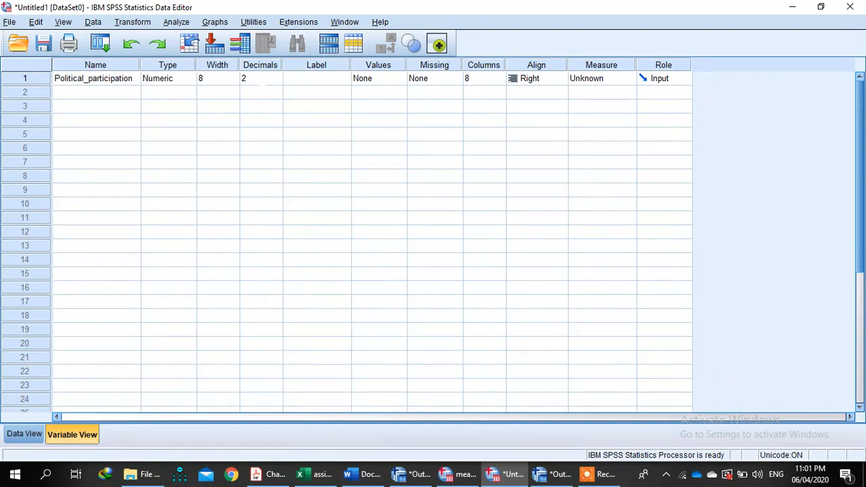
{"action": "left_click", "coordinate": [261, 78]}
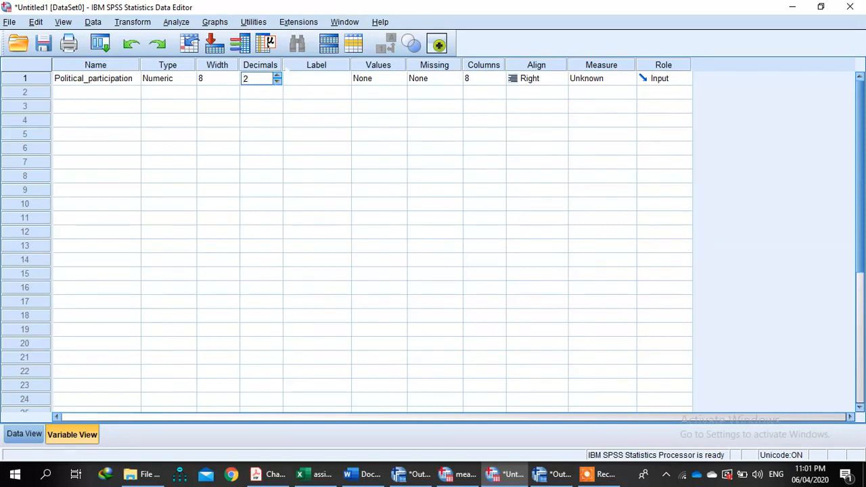
{"action": "left_click", "coordinate": [24, 434]}
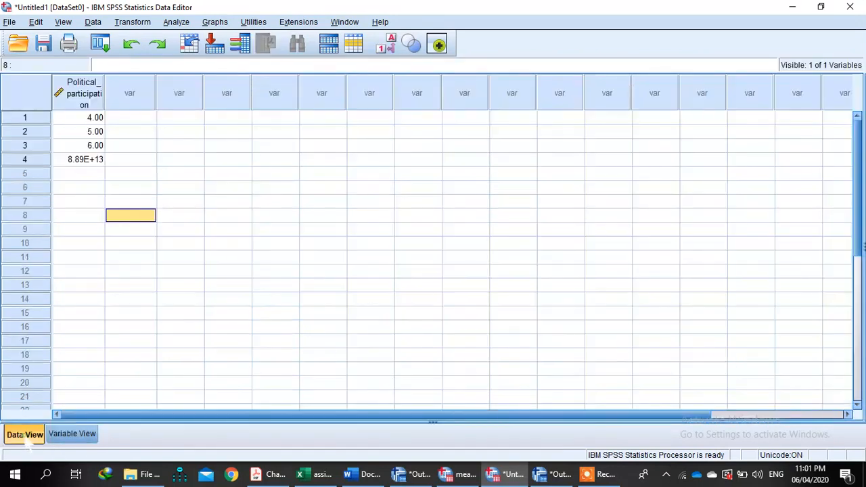
Clear the Political_participation values in cases 2 to 4 and enter 3 in the second case
{"action": "left_click", "coordinate": [89, 117]}
{"action": "left_click_drag", "start_coordinate": [89, 118], "coordinate": [95, 174]}
{"action": "key", "text": "Down"}
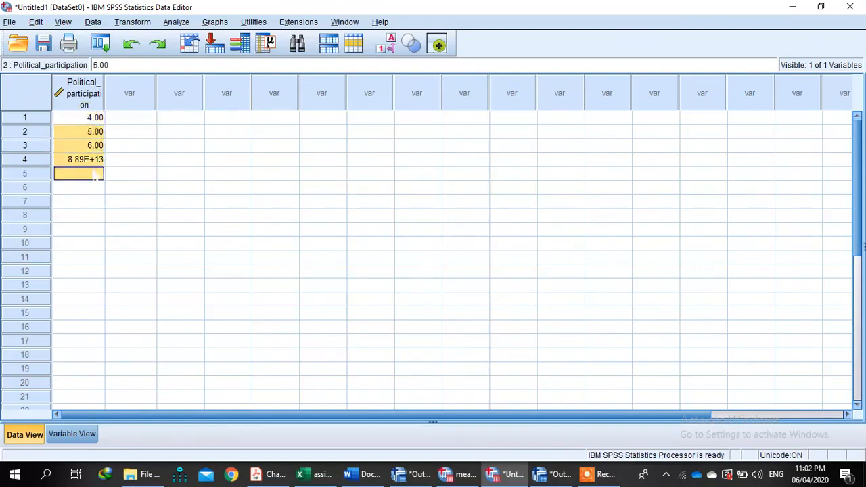
{"action": "key", "text": "Delete"}
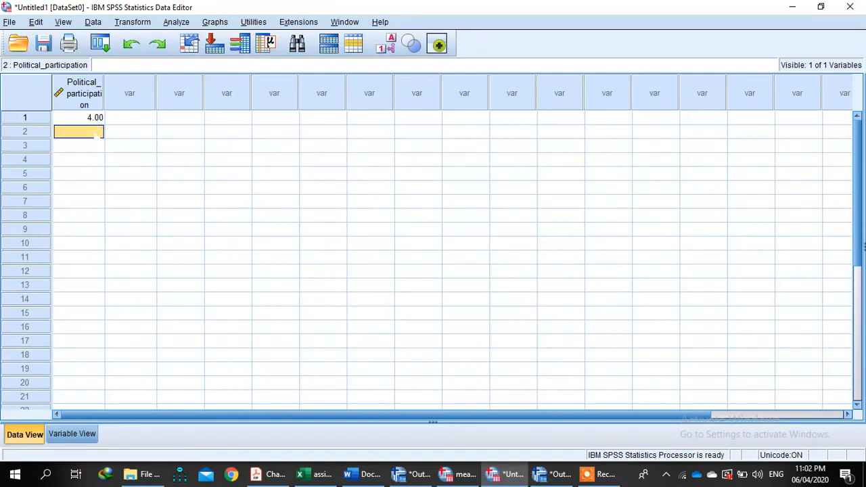
{"action": "type", "text": "3"}
{"action": "key", "text": "Return"}
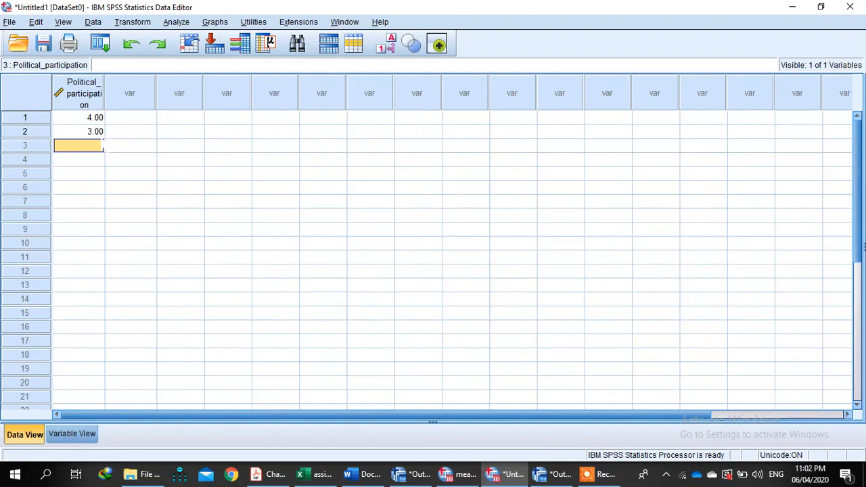
Set the decimals of Political_participation to 0 and check how its values display in the data
{"action": "left_click", "coordinate": [75, 434]}
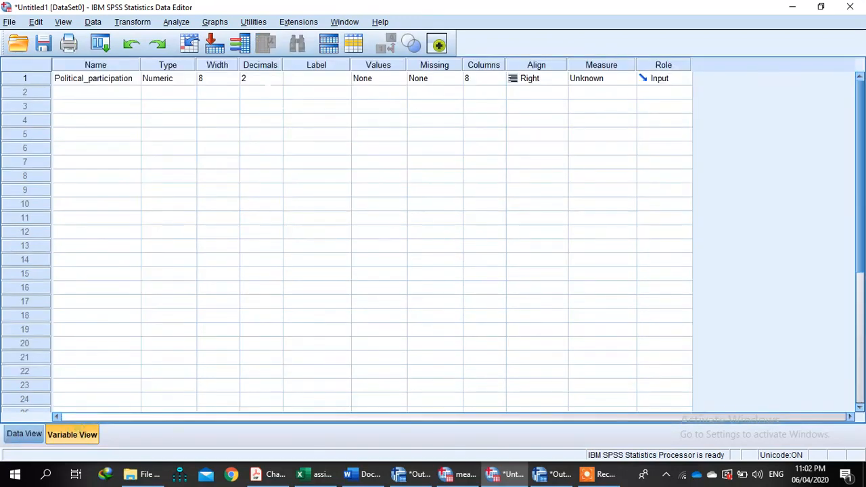
{"action": "left_click", "coordinate": [24, 434]}
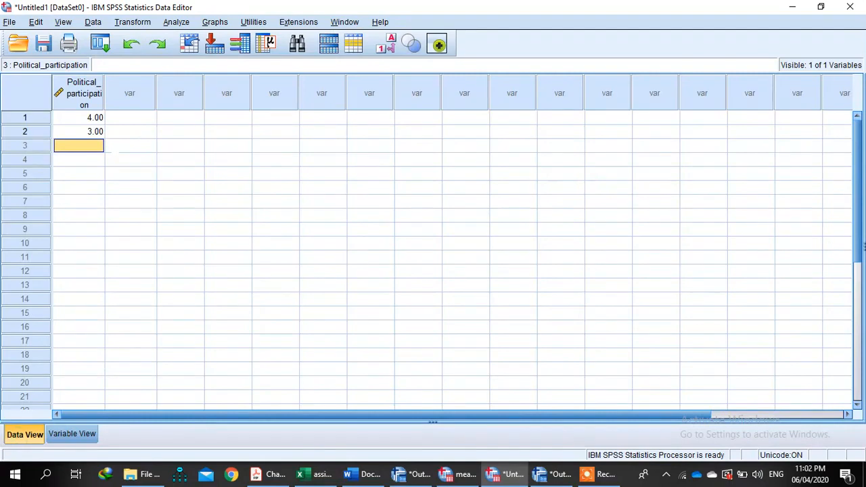
{"action": "left_click", "coordinate": [72, 433]}
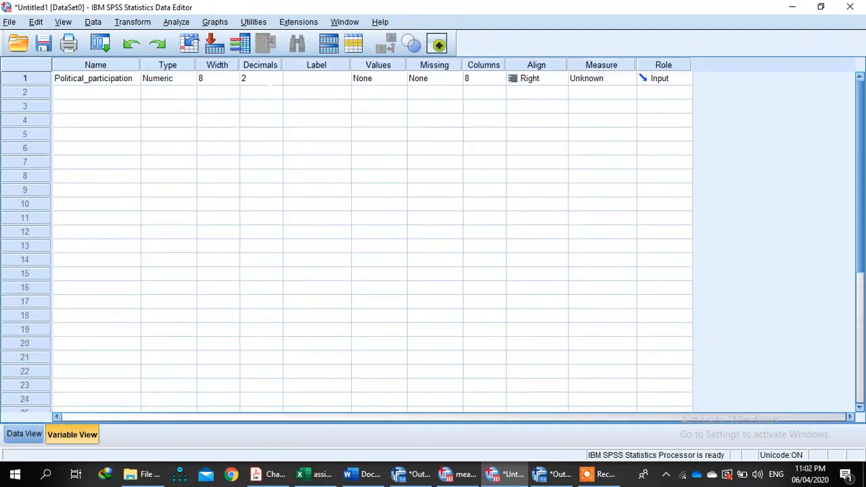
{"action": "type", "text": "0"}
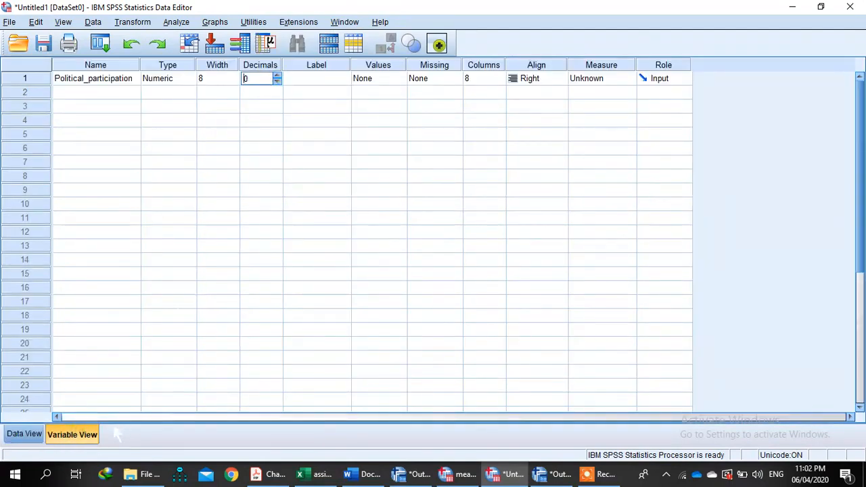
{"action": "left_click", "coordinate": [24, 434]}
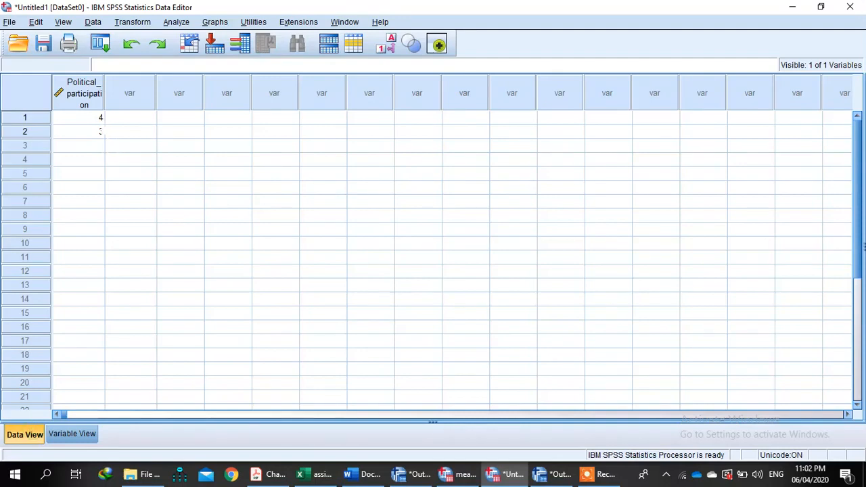
Define a second variable named CGPA in the variable definitions and look over its width, type and decimals settings
{"action": "left_click", "coordinate": [69, 435]}
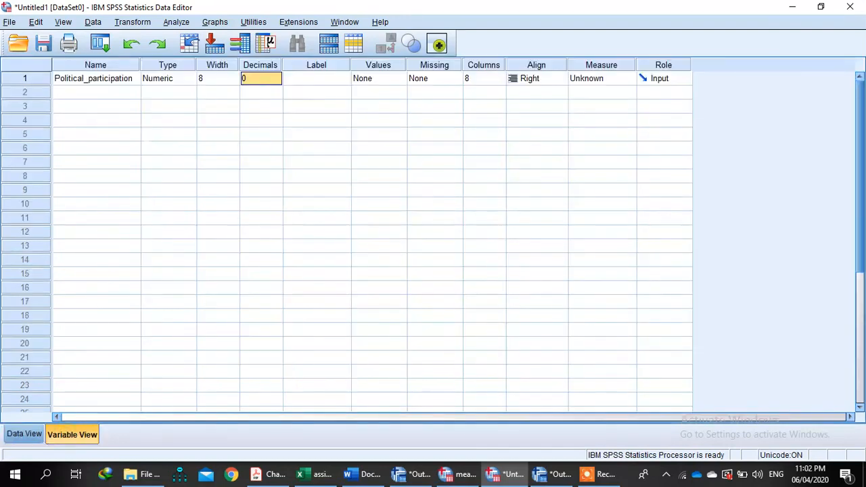
{"action": "left_click", "coordinate": [91, 92]}
{"action": "type", "text": "C"}
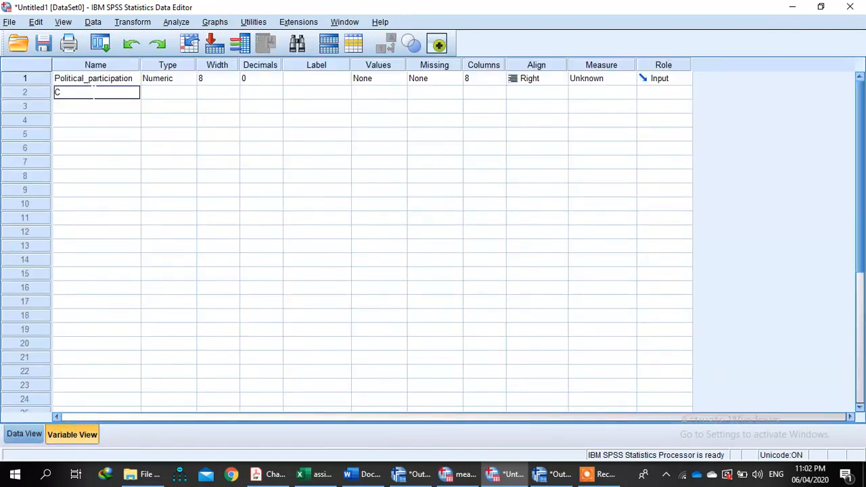
{"action": "type", "text": "GPA"}
{"action": "left_click", "coordinate": [224, 93]}
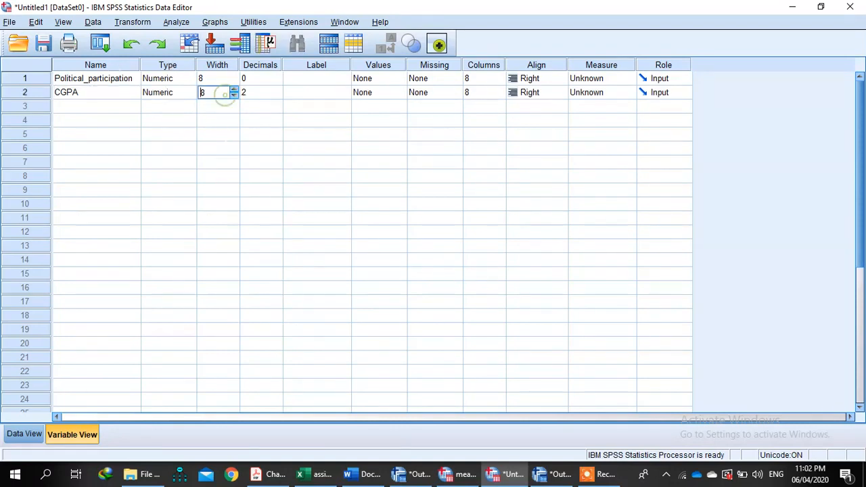
{"action": "left_click", "coordinate": [227, 119]}
{"action": "left_click", "coordinate": [162, 93]}
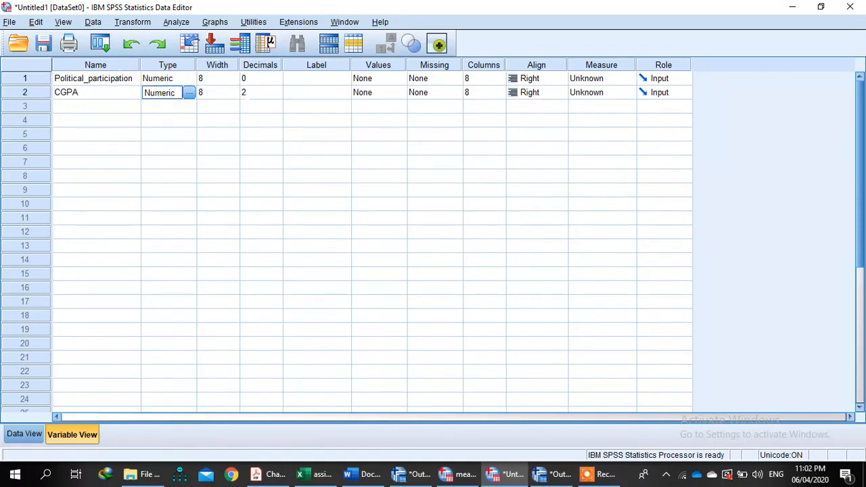
{"action": "left_click", "coordinate": [257, 93]}
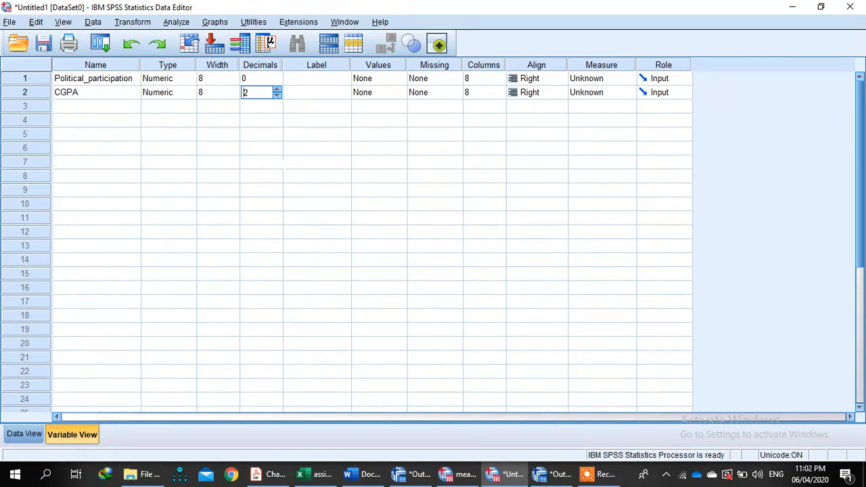
{"action": "left_click", "coordinate": [260, 189]}
{"action": "left_click", "coordinate": [277, 193]}
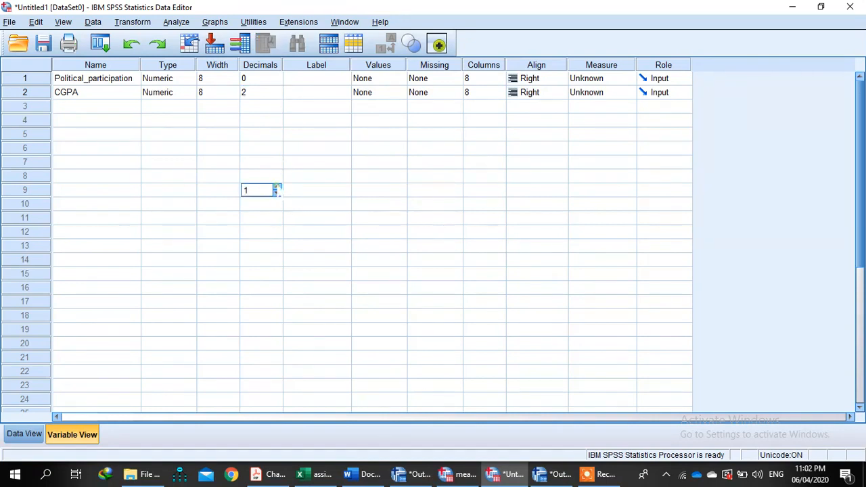
{"action": "left_click", "coordinate": [267, 106]}
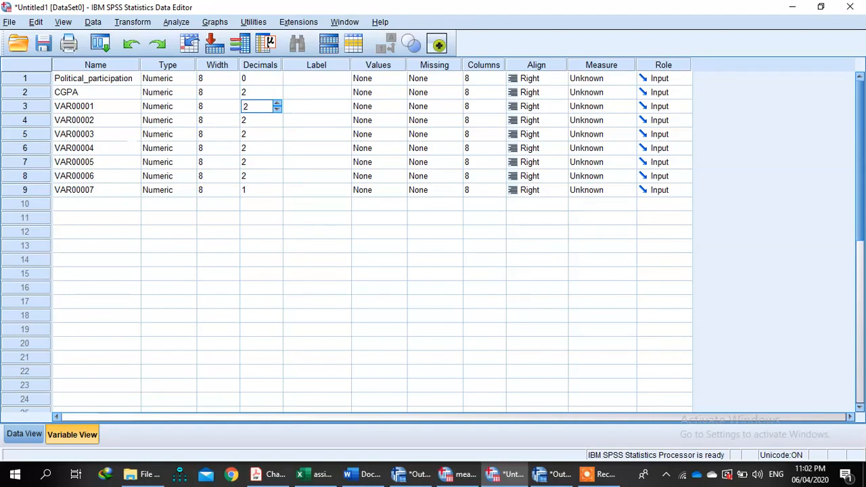
Clear the unwanted variables in rows 3 to 9 of the variable definitions
{"action": "left_click_drag", "start_coordinate": [35, 108], "coordinate": [33, 196]}
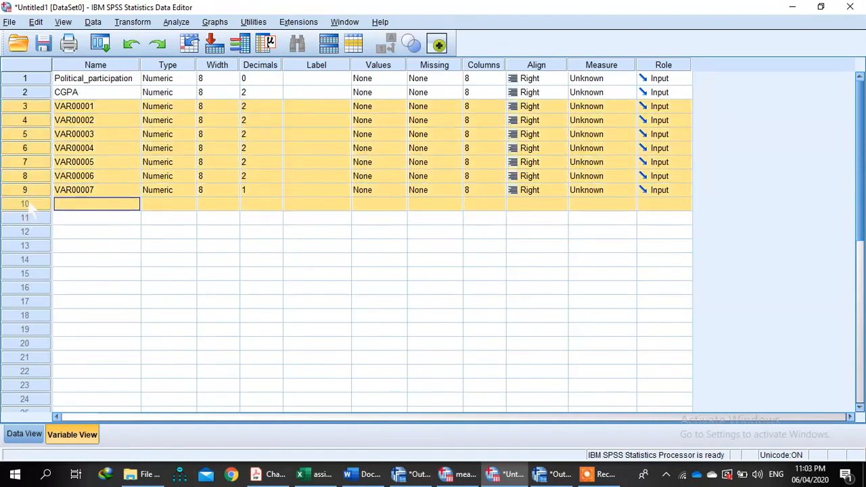
{"action": "right_click", "coordinate": [24, 114]}
{"action": "left_click", "coordinate": [95, 106]}
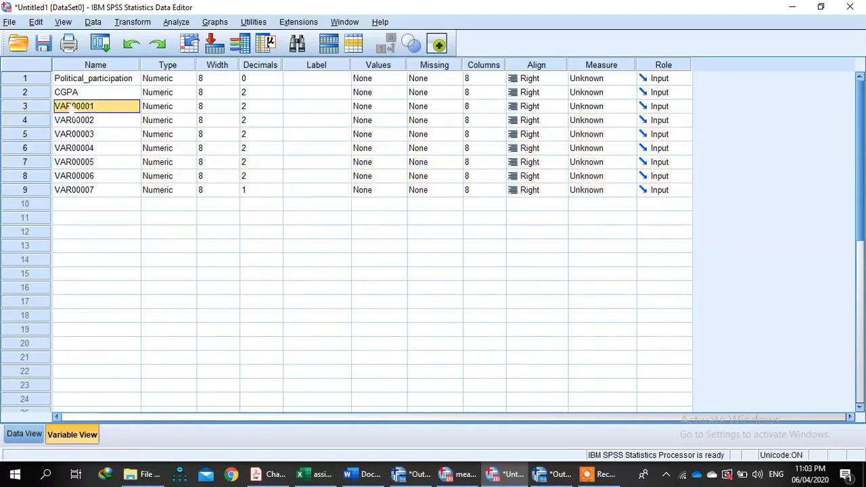
{"action": "left_click_drag", "start_coordinate": [32, 109], "coordinate": [32, 195]}
{"action": "right_click", "coordinate": [25, 121]}
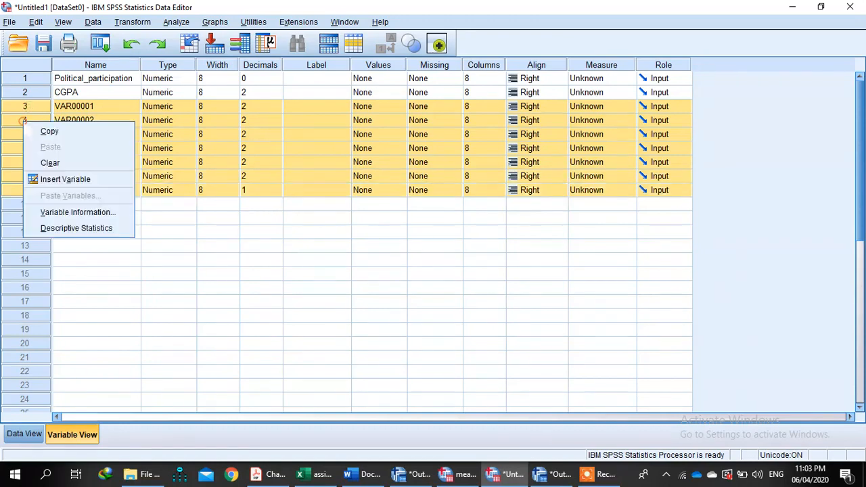
{"action": "left_click", "coordinate": [48, 163]}
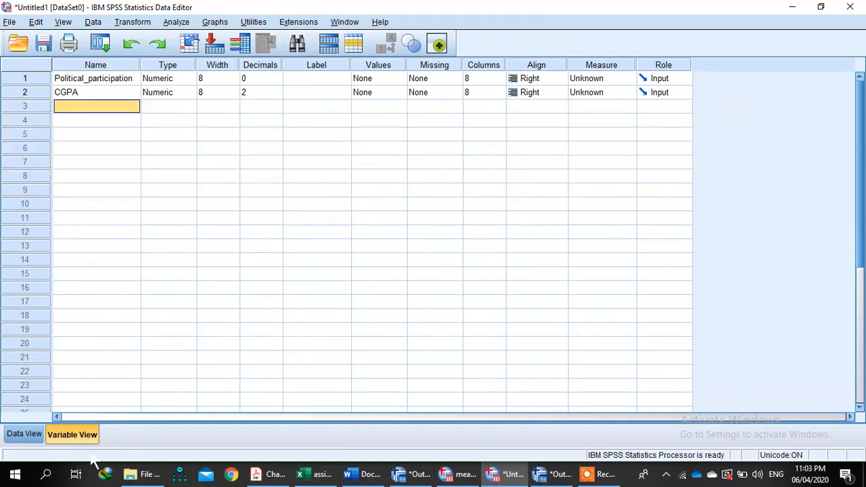
Enter CGPA values of 3.68 for the first case and 3.21 for the second case in the data
{"action": "left_click", "coordinate": [25, 434]}
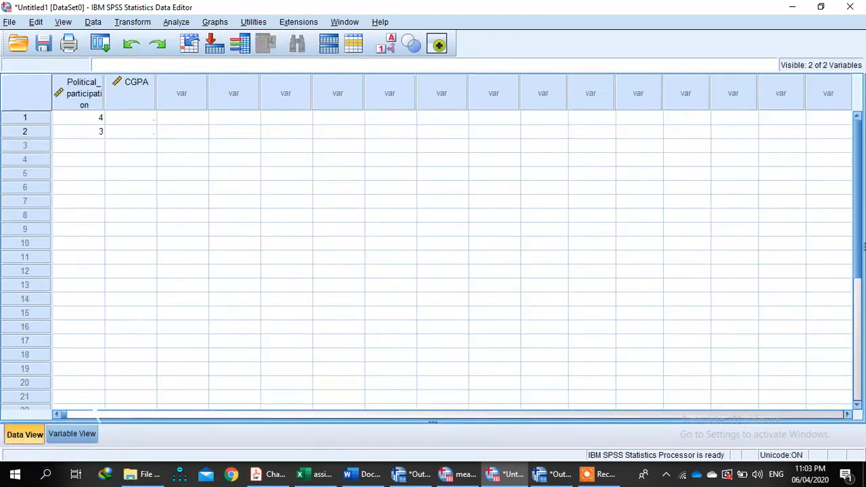
{"action": "left_click", "coordinate": [91, 433]}
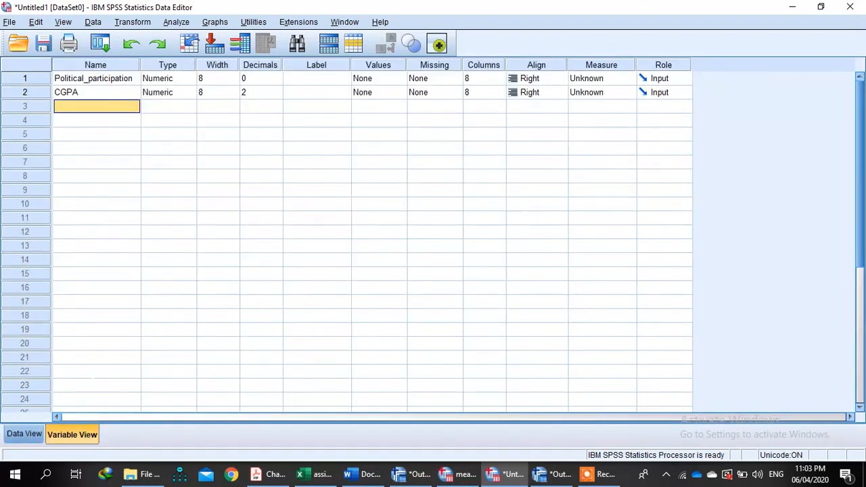
{"action": "left_click", "coordinate": [25, 433]}
{"action": "left_click", "coordinate": [153, 118]}
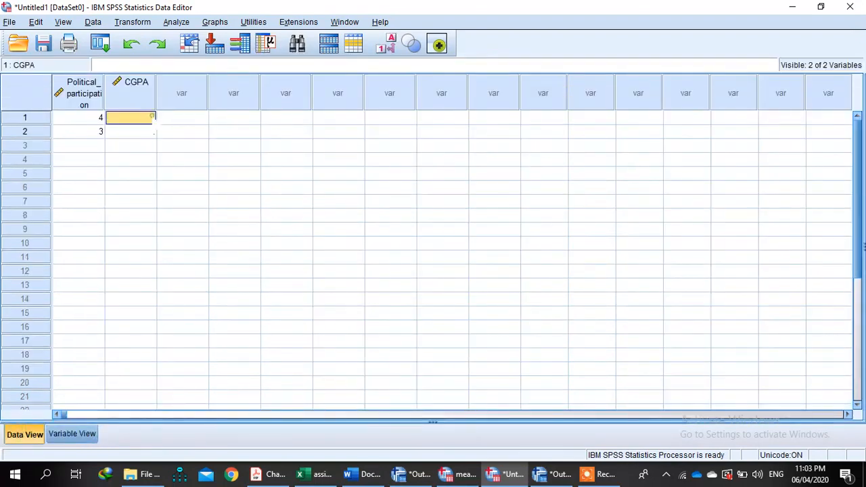
{"action": "type", "text": "3.68"}
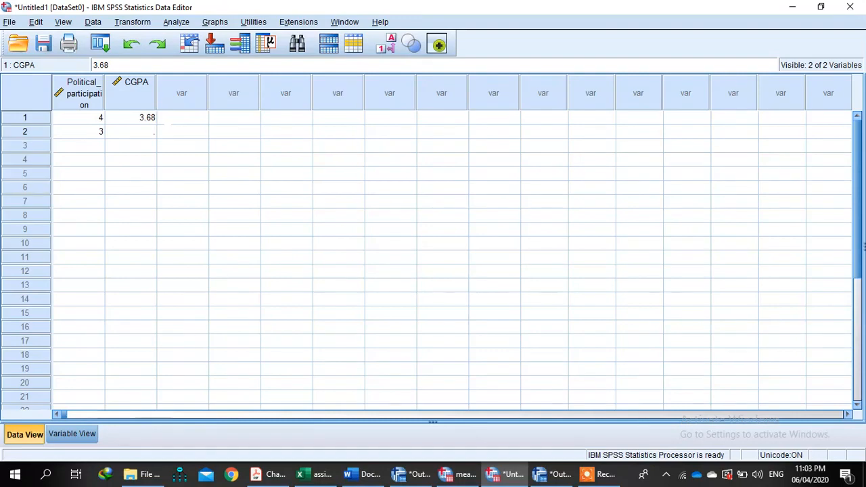
{"action": "left_click", "coordinate": [175, 146]}
{"action": "left_click", "coordinate": [151, 133]}
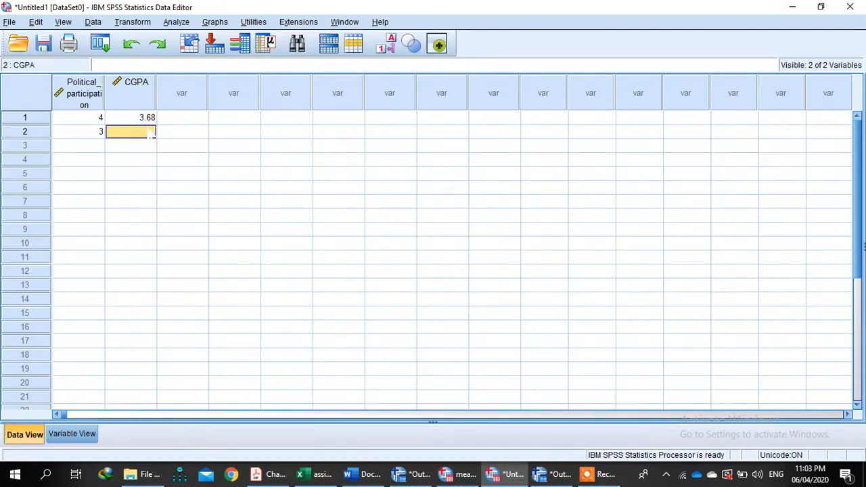
{"action": "type", "text": "3.21"}
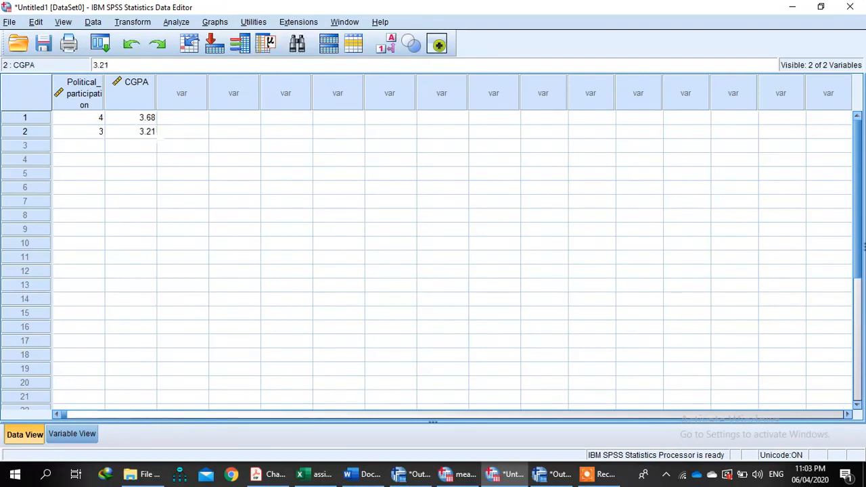
{"action": "left_click", "coordinate": [130, 173]}
Set the decimals of CGPA to 0 and check how its values display in the data
{"action": "left_click", "coordinate": [71, 433]}
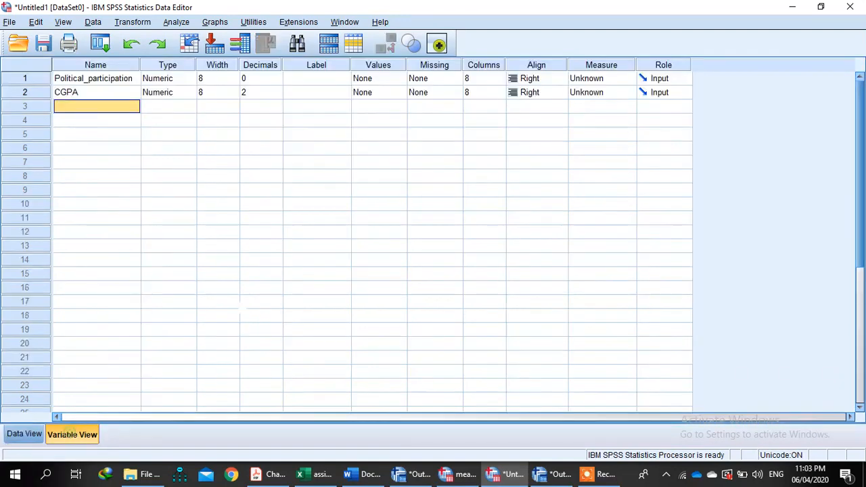
{"action": "left_click", "coordinate": [271, 93]}
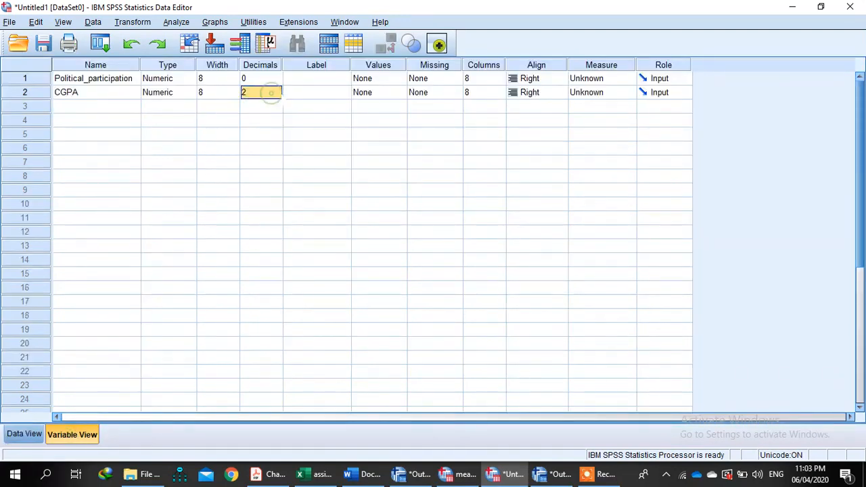
{"action": "left_click", "coordinate": [277, 95]}
{"action": "left_click", "coordinate": [277, 89]}
{"action": "left_click", "coordinate": [277, 95]}
{"action": "left_click", "coordinate": [277, 95]}
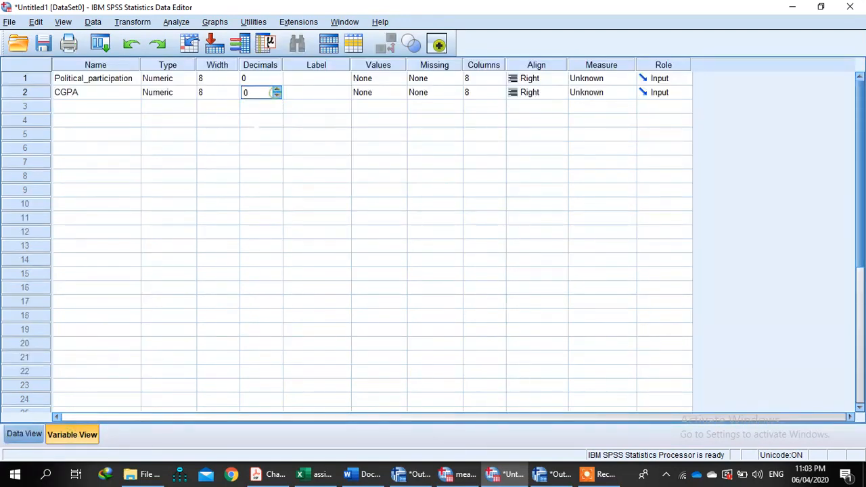
{"action": "left_click", "coordinate": [28, 434]}
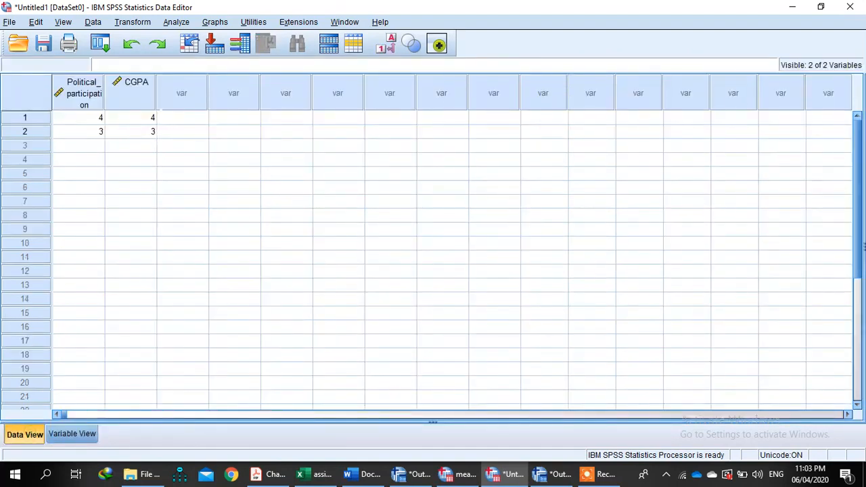
Give the CGPA variable the label "What is your CGPA?" and widen the Label column to leave room beyond the text
{"action": "left_click", "coordinate": [73, 434]}
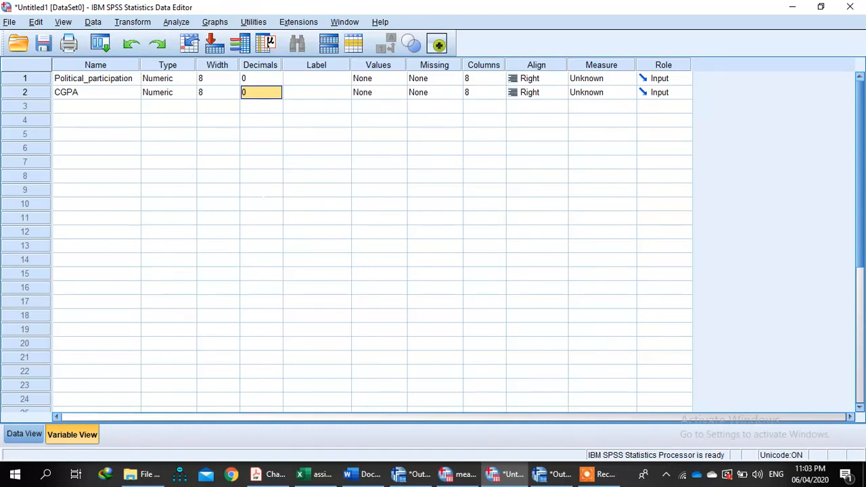
{"action": "left_click", "coordinate": [323, 96]}
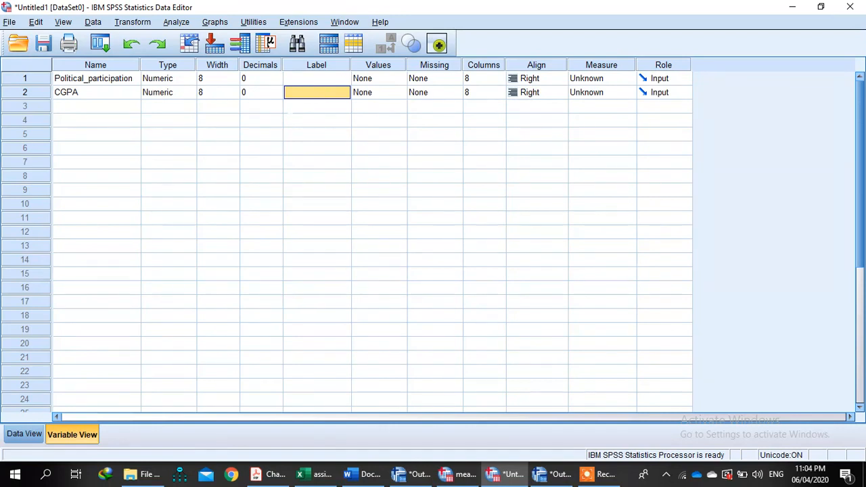
{"action": "left_click", "coordinate": [304, 92]}
{"action": "type", "text": "W"}
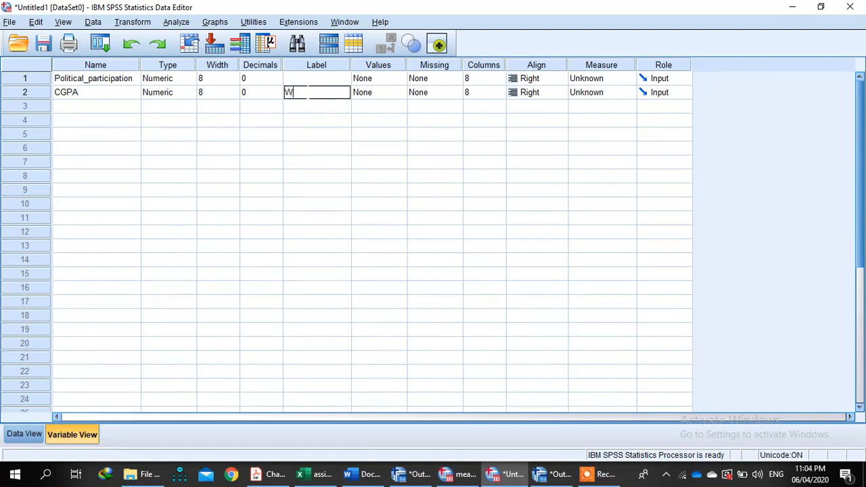
{"action": "type", "text": "hat's y"}
{"action": "type", "text": "ou"}
{"action": "type", "text": "r "}
{"action": "type", "text": "CGP"}
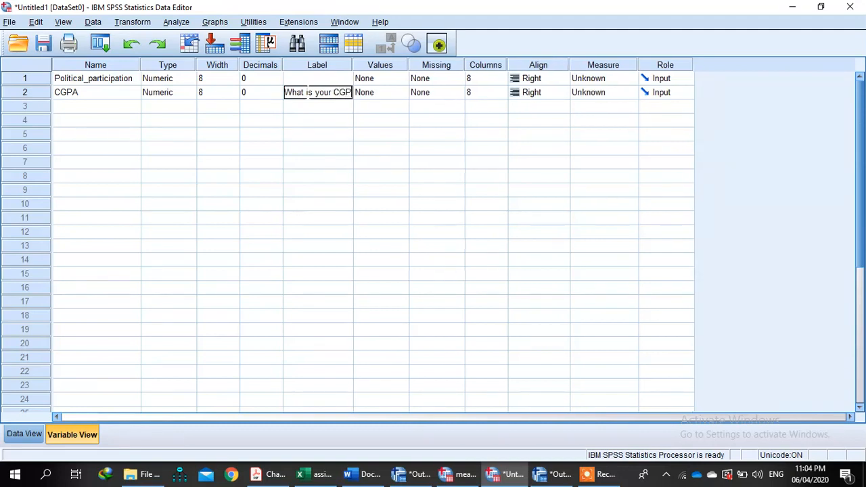
{"action": "type", "text": "A?"}
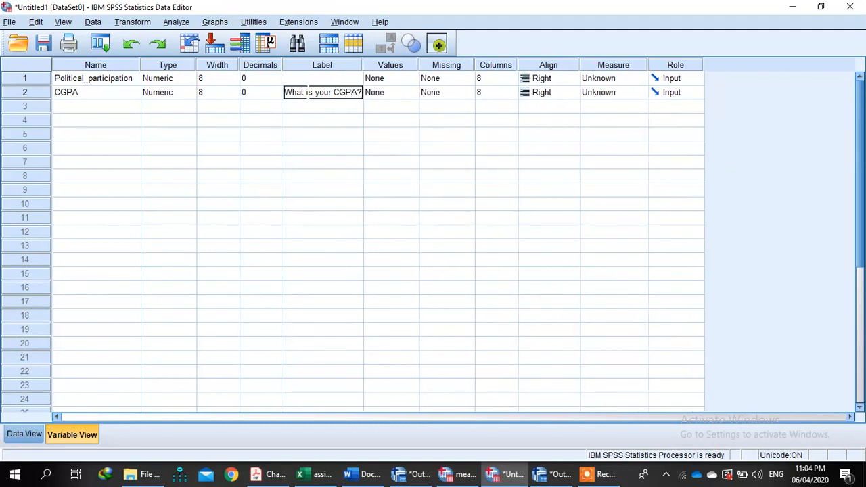
{"action": "left_click", "coordinate": [323, 133]}
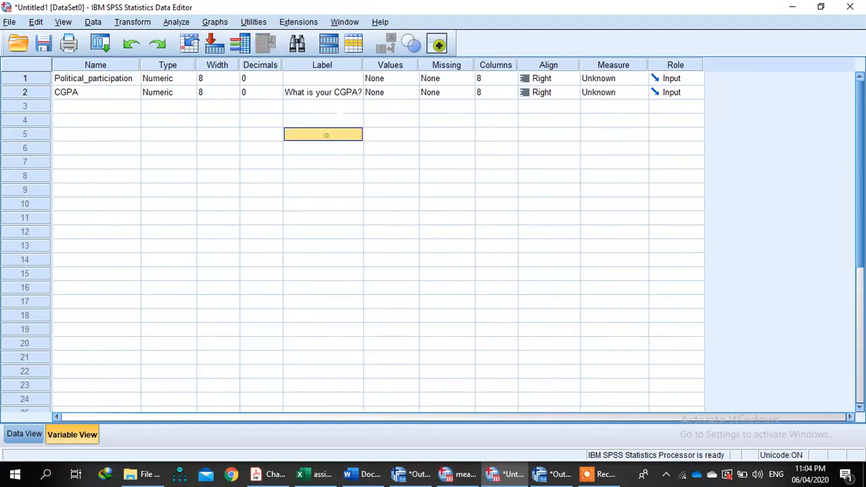
{"action": "double_click", "coordinate": [363, 64]}
{"action": "left_click_drag", "start_coordinate": [411, 67], "coordinate": [393, 66]}
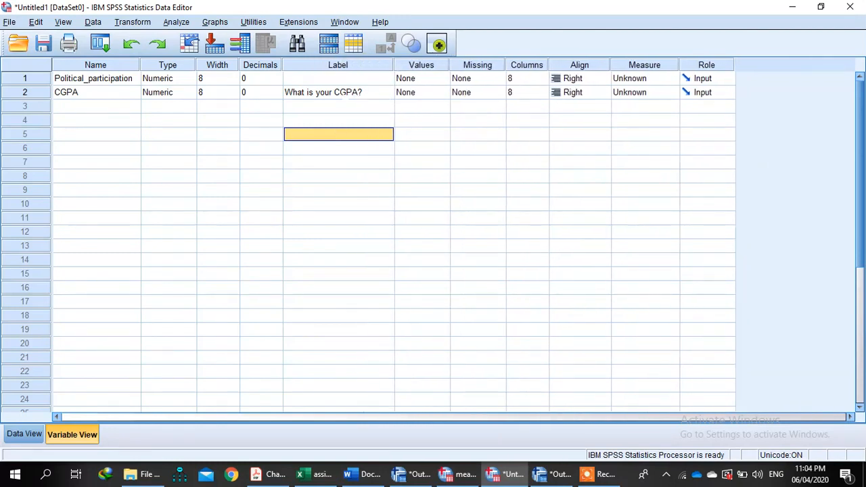
Define a third variable named Gender with the label "What is your gender?"
{"action": "left_click", "coordinate": [422, 93]}
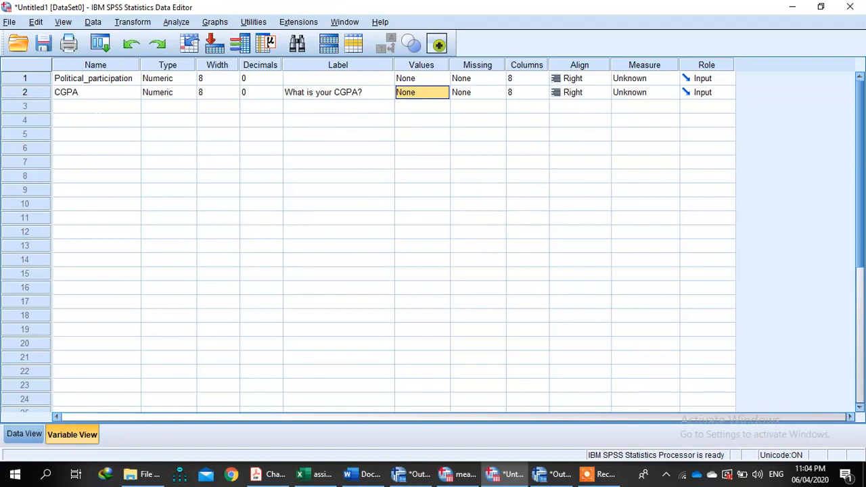
{"action": "left_click", "coordinate": [94, 107]}
{"action": "type", "text": "Gen"}
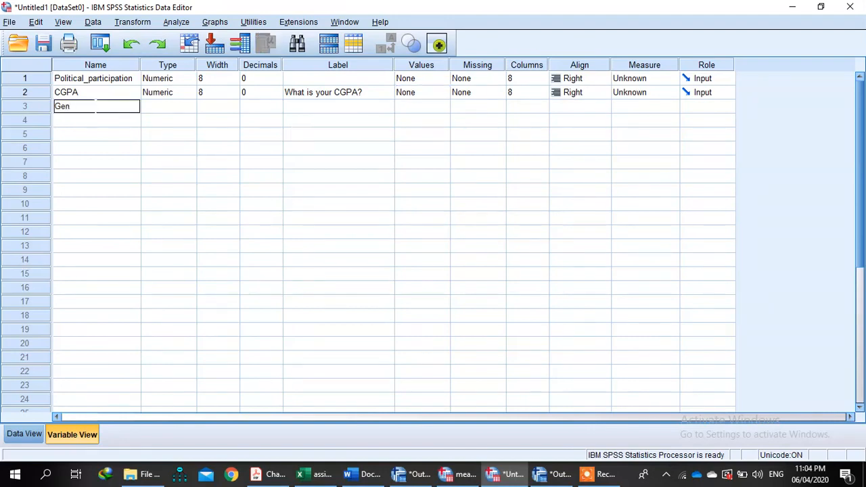
{"action": "type", "text": "der"}
{"action": "key", "text": "Tab"}
{"action": "key", "text": "Tab"}
{"action": "key", "text": "Tab"}
{"action": "key", "text": "Tab"}
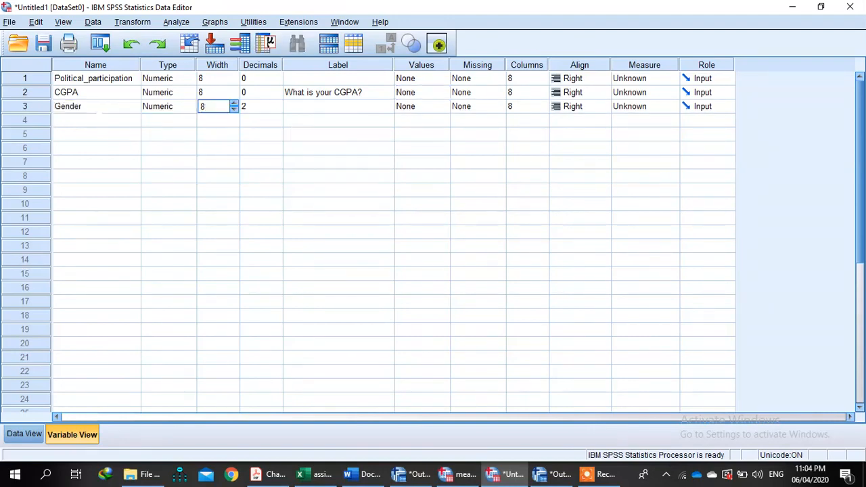
{"action": "type", "text": "Wh"}
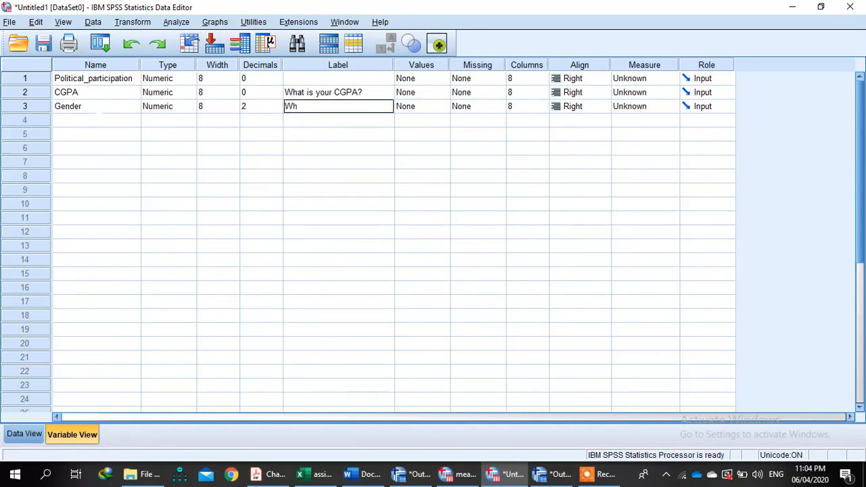
{"action": "type", "text": "at is your gender?"}
Add a value label to the Gender variable that codes 1 as Male
{"action": "left_click", "coordinate": [421, 106]}
{"action": "left_click", "coordinate": [442, 106]}
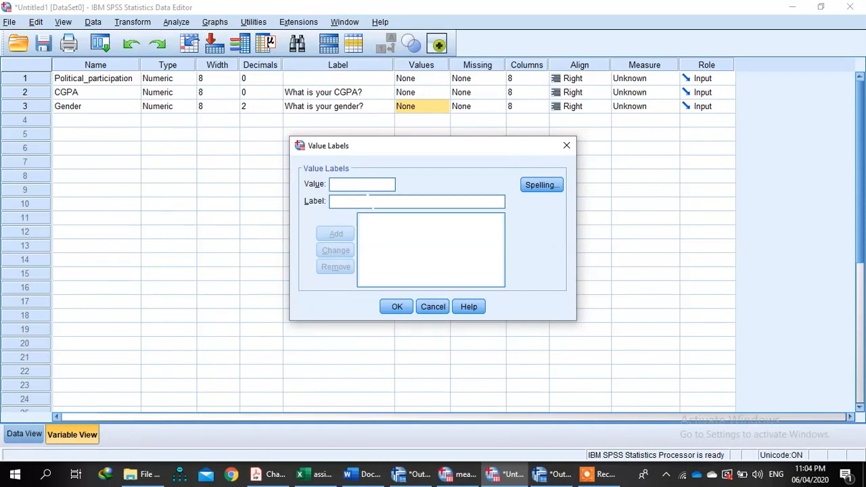
{"action": "type", "text": "1"}
{"action": "left_click", "coordinate": [331, 201]}
{"action": "type", "text": "Male"}
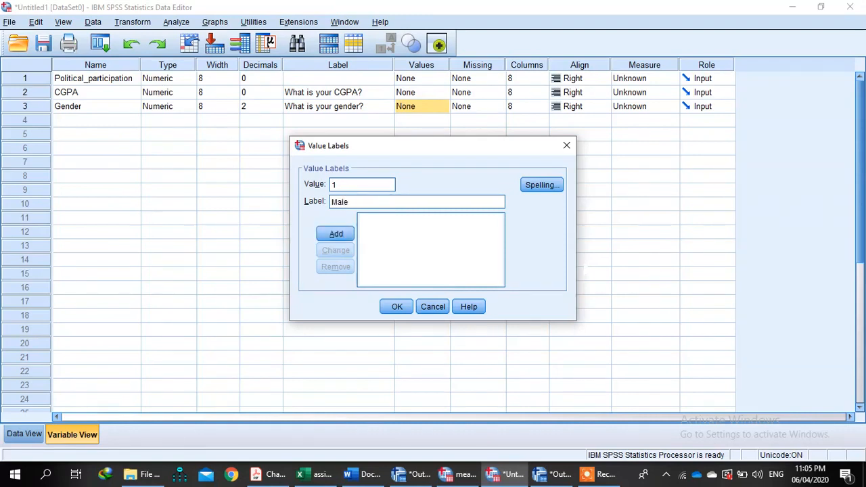
{"action": "left_click", "coordinate": [336, 234]}
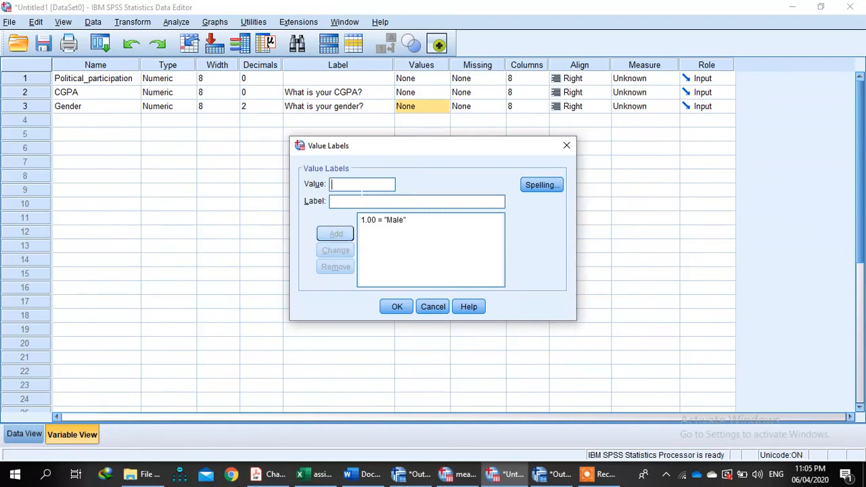
Add a value label to Gender that codes 2 as Female and apply the value labels
{"action": "type", "text": "2"}
{"action": "left_click", "coordinate": [343, 194]}
{"action": "type", "text": "Female"}
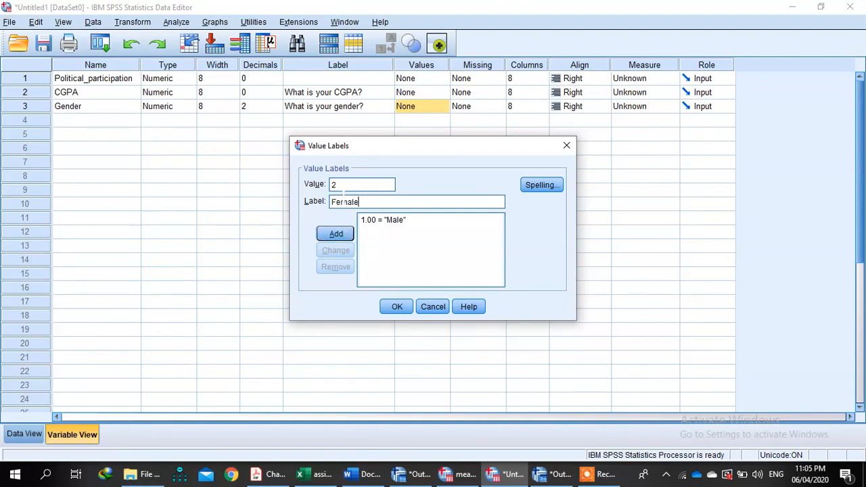
{"action": "left_click", "coordinate": [335, 234]}
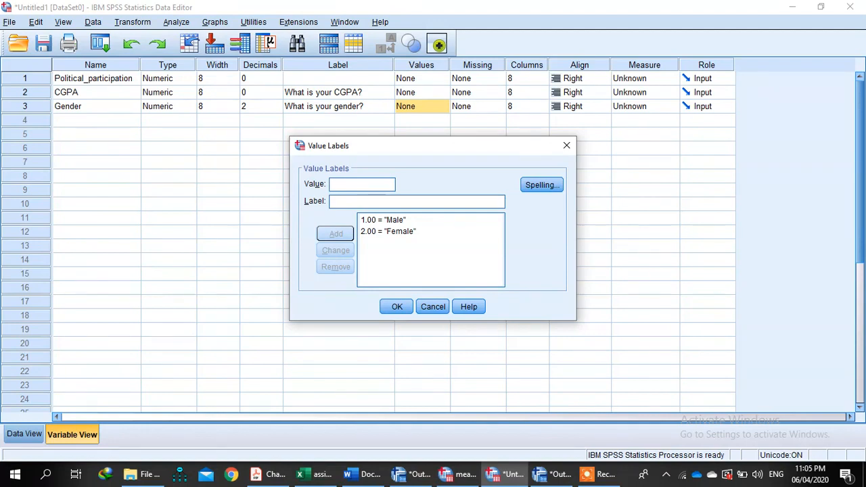
{"action": "left_click", "coordinate": [396, 306]}
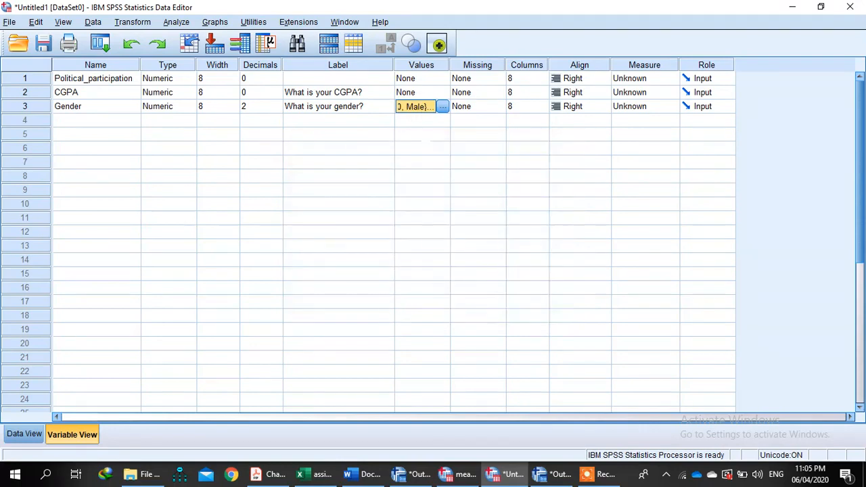
Add a trial value label coding 3 as gxfj to Gender and remove it again
{"action": "left_click", "coordinate": [441, 106]}
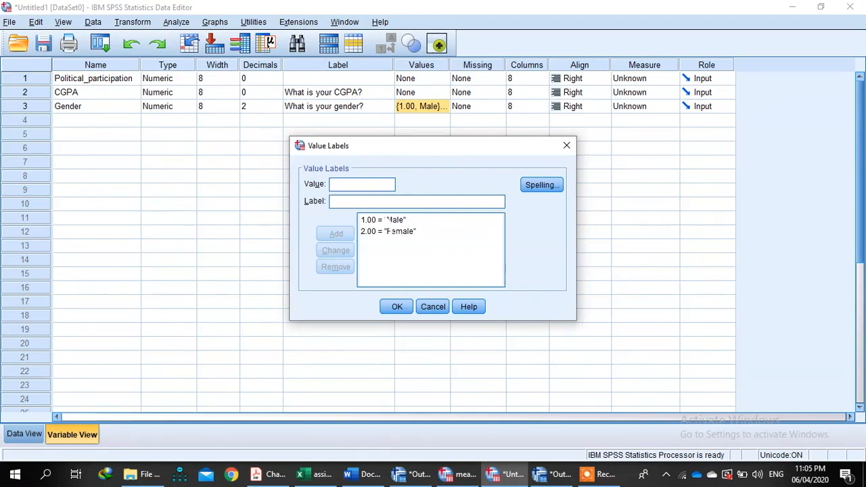
{"action": "type", "text": "3"}
{"action": "left_click", "coordinate": [342, 202]}
{"action": "type", "text": "gxfj"}
{"action": "left_click", "coordinate": [336, 233]}
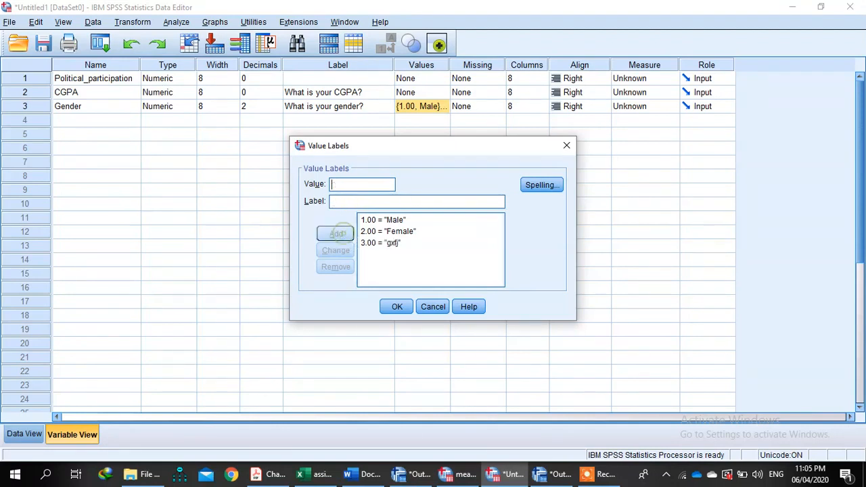
{"action": "left_click", "coordinate": [390, 242]}
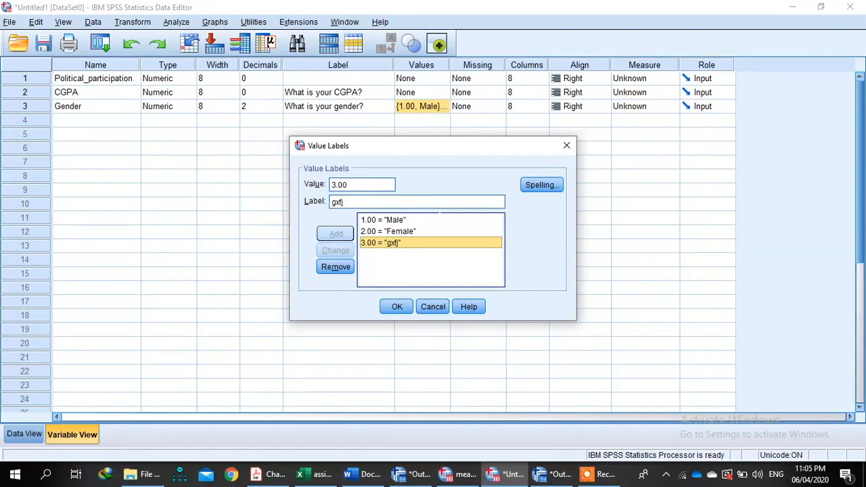
{"action": "left_click", "coordinate": [335, 266]}
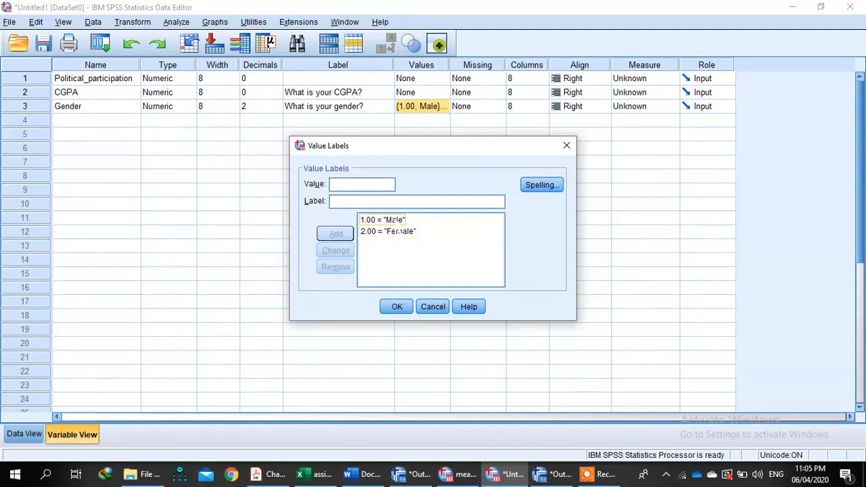
Change the code of Gender's Male value label to 0
{"action": "left_click", "coordinate": [395, 220]}
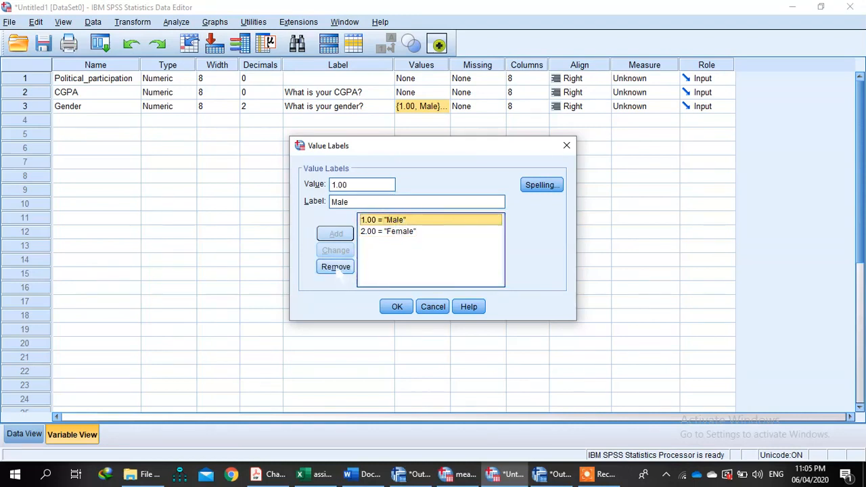
{"action": "double_click", "coordinate": [341, 185]}
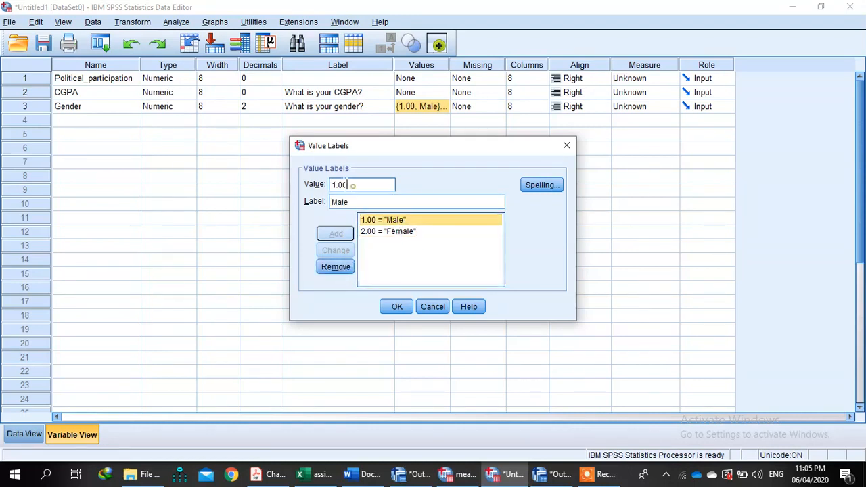
{"action": "type", "text": "0"}
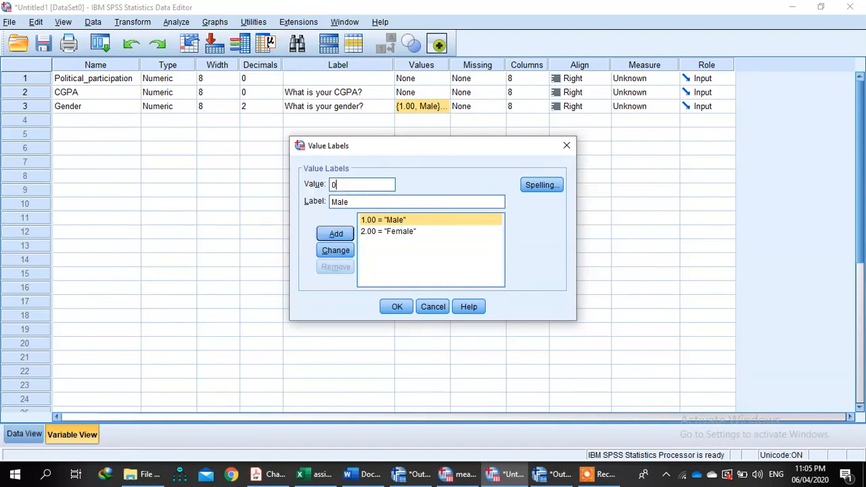
{"action": "left_click", "coordinate": [346, 251]}
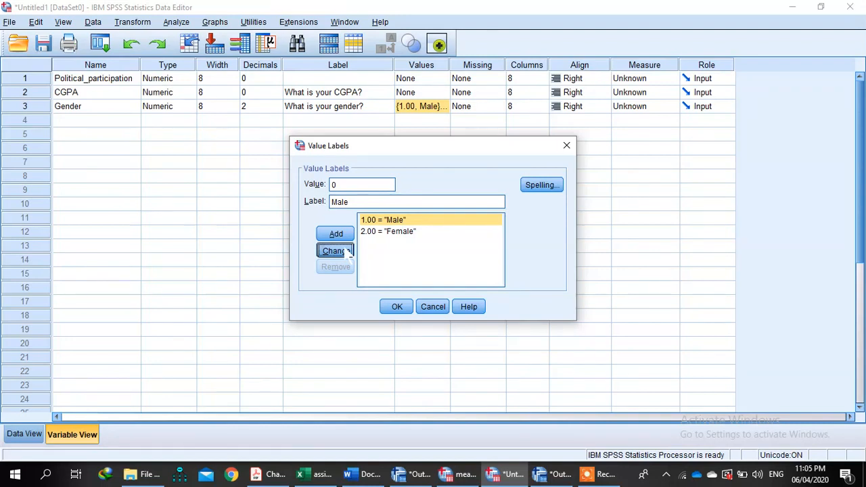
{"action": "left_click", "coordinate": [346, 251]}
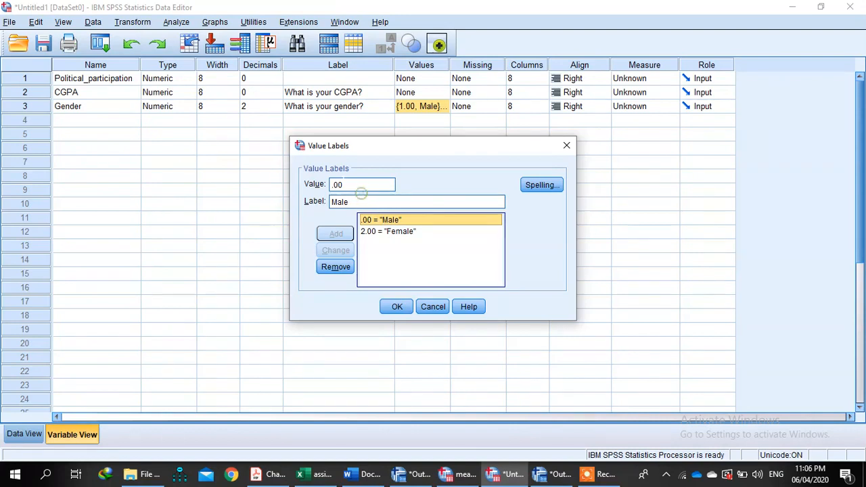
Set the code of the Male value label back to 1 and apply the value labels
{"action": "double_click", "coordinate": [345, 185]}
{"action": "type", "text": "1"}
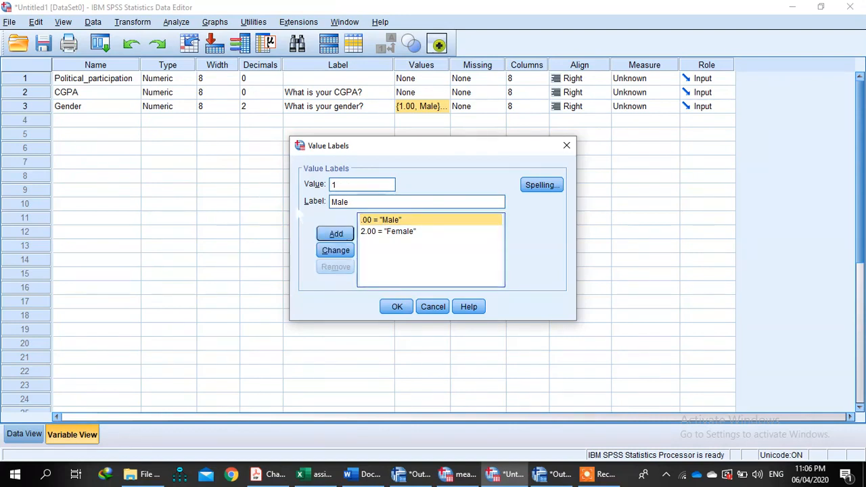
{"action": "left_click", "coordinate": [337, 250]}
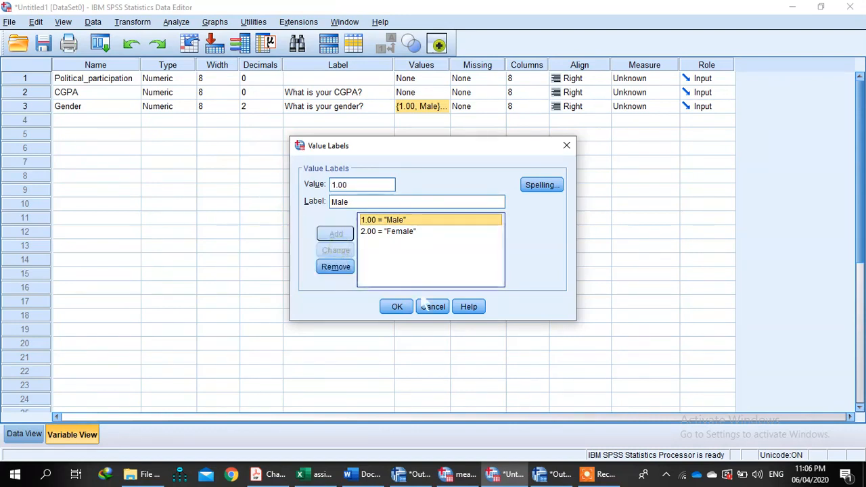
{"action": "left_click", "coordinate": [397, 306]}
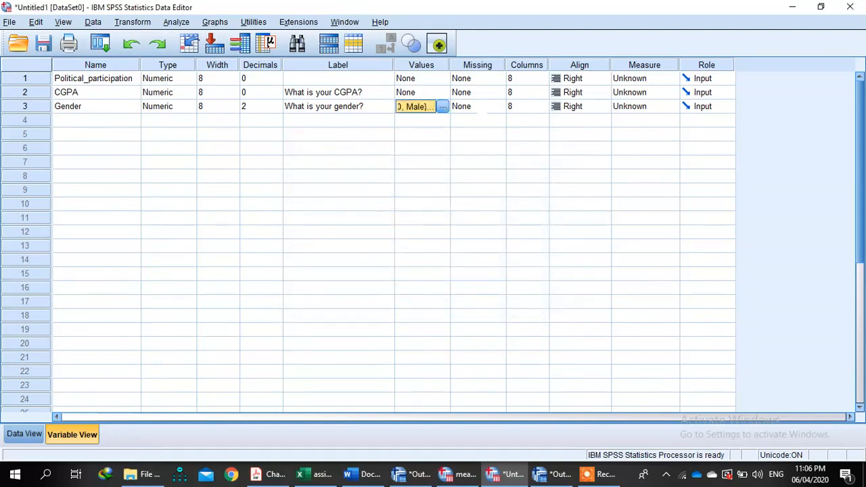
Review the missing-value options, column width and alignment choices of the Gender variable without changing them
{"action": "left_click", "coordinate": [479, 97]}
{"action": "left_click", "coordinate": [500, 106]}
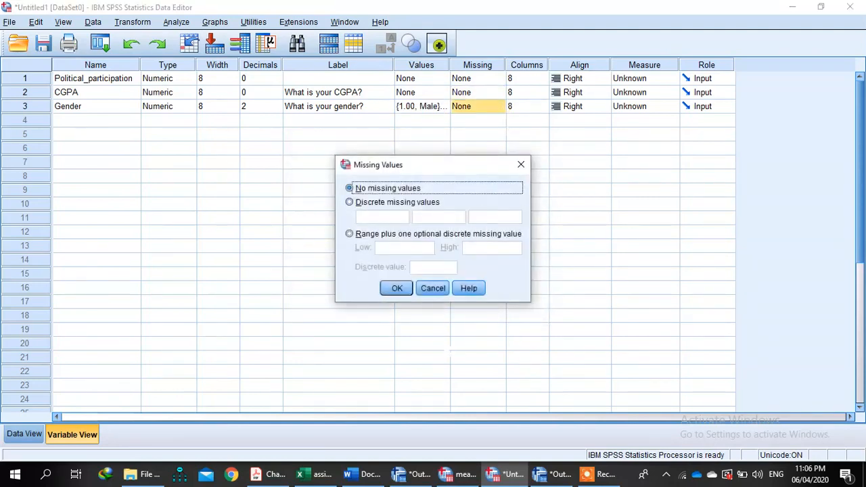
{"action": "left_click", "coordinate": [434, 290]}
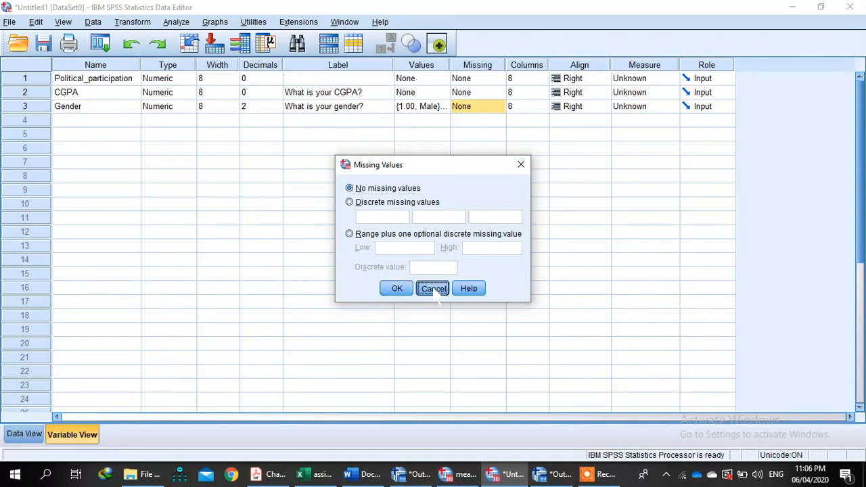
{"action": "left_click", "coordinate": [531, 106]}
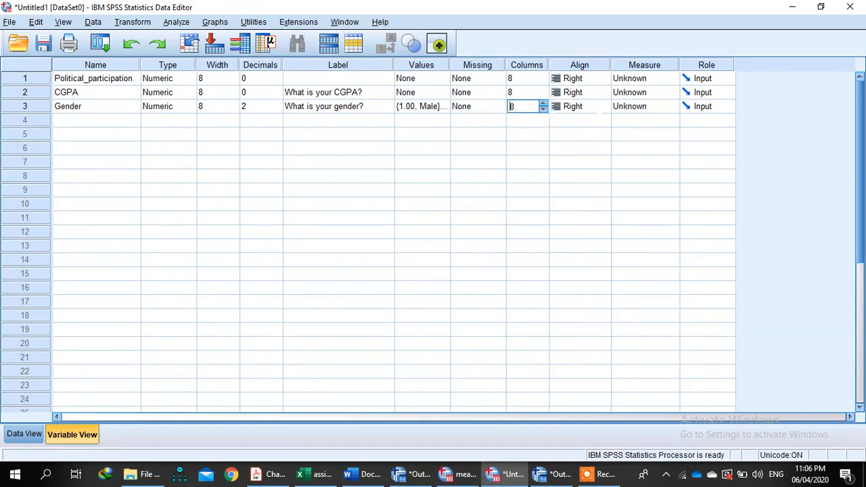
{"action": "left_click", "coordinate": [579, 107]}
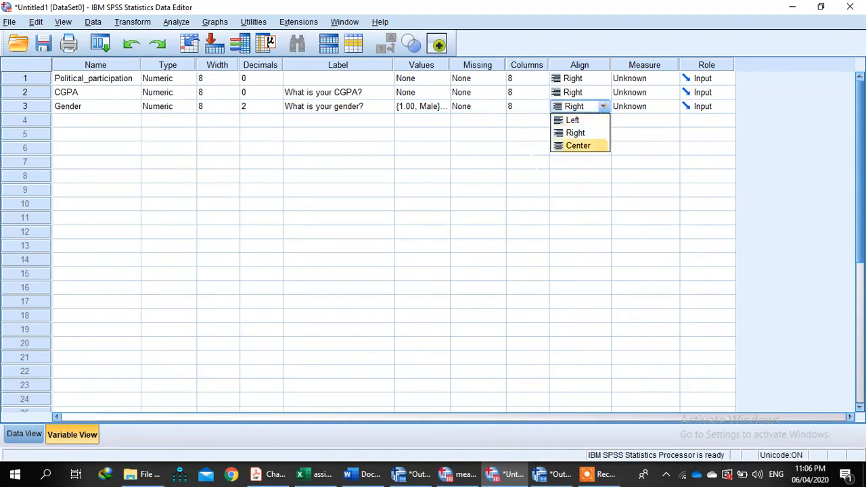
Set the measurement level of the CGPA variable to Scale
{"action": "left_click", "coordinate": [667, 147]}
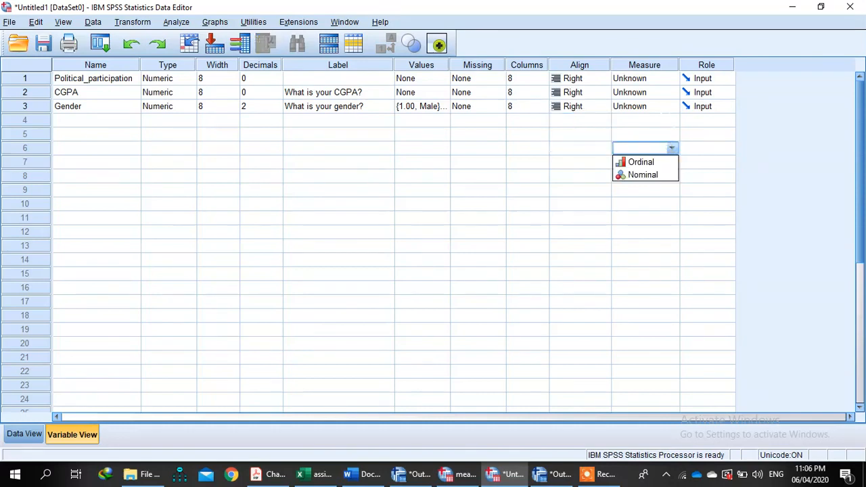
{"action": "left_click", "coordinate": [656, 93]}
{"action": "left_click", "coordinate": [666, 174]}
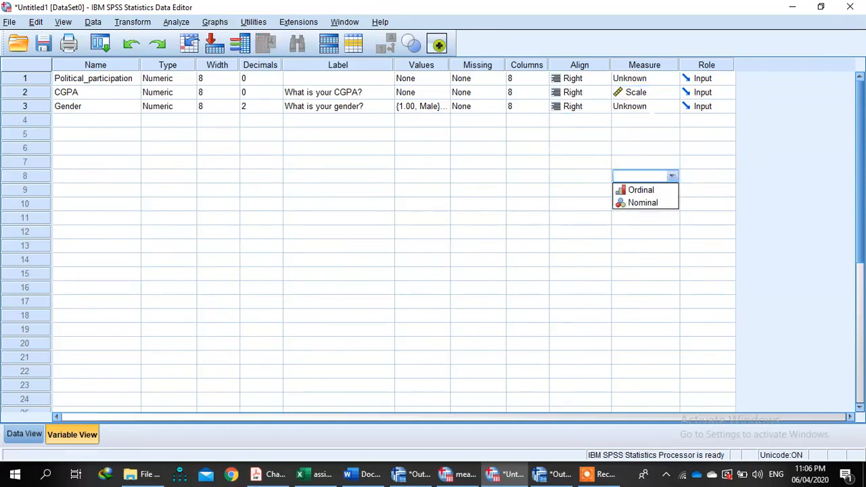
Set the measurement level of the Gender variable to Nominal
{"action": "left_click", "coordinate": [668, 107]}
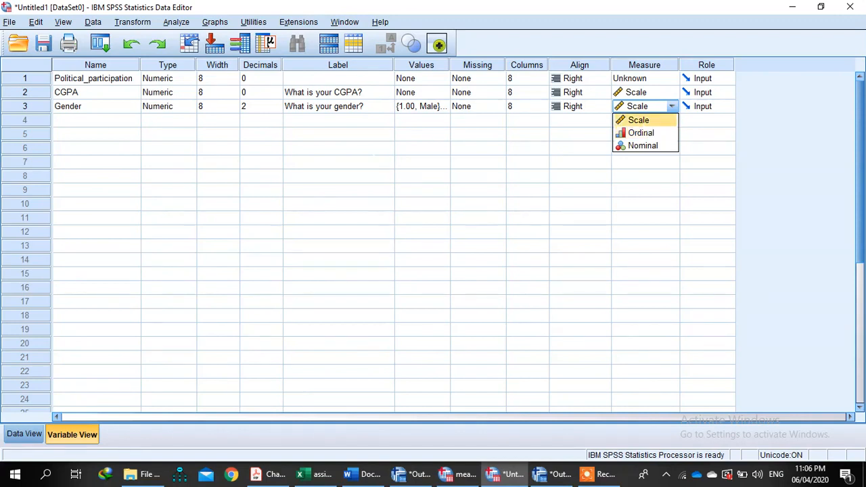
{"action": "left_click", "coordinate": [419, 190]}
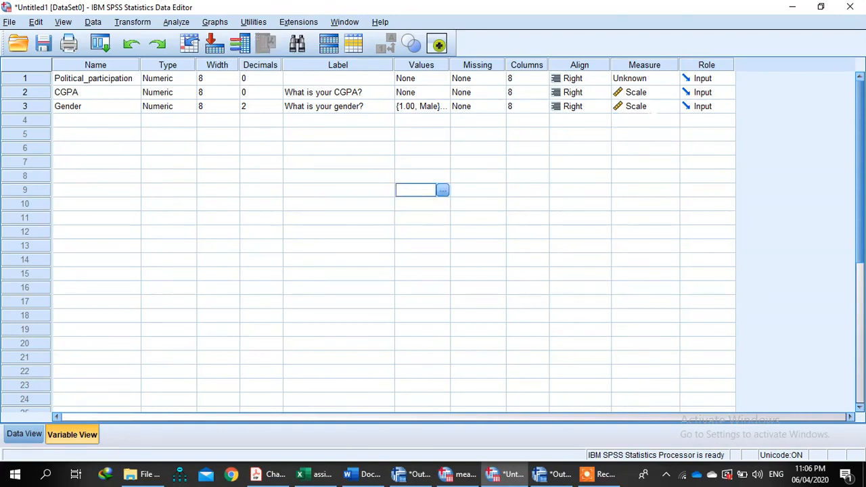
{"action": "left_click", "coordinate": [670, 107]}
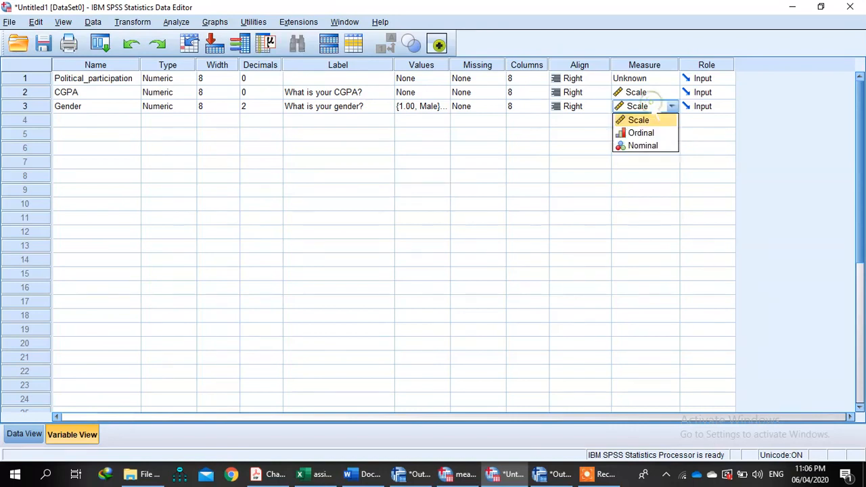
{"action": "left_click", "coordinate": [629, 145]}
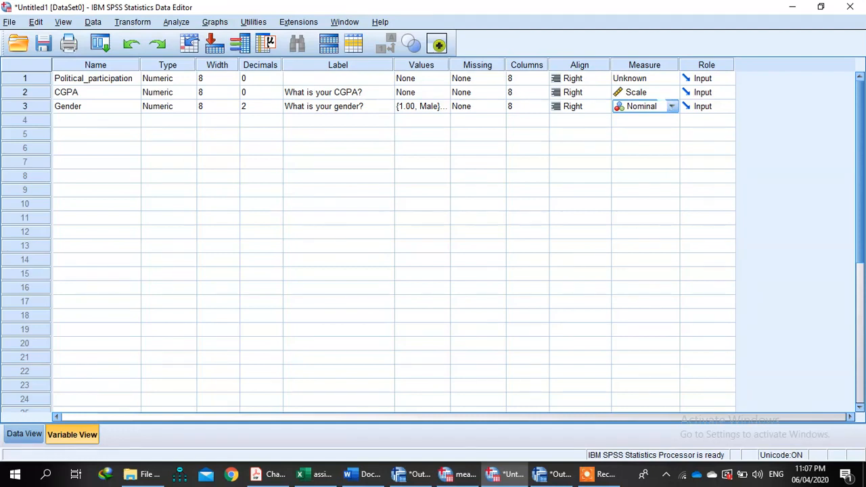
{"action": "left_click", "coordinate": [428, 161]}
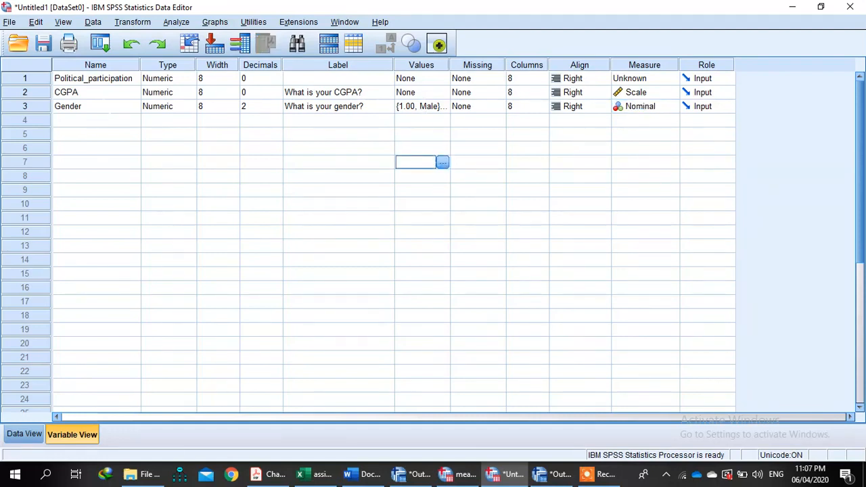
Define a fourth variable named age and select its empty label cell
{"action": "left_click", "coordinate": [77, 124]}
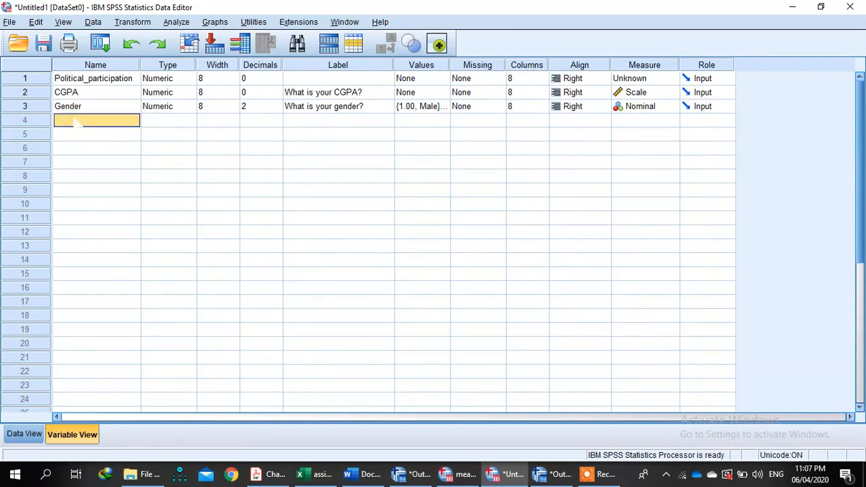
{"action": "type", "text": "age"}
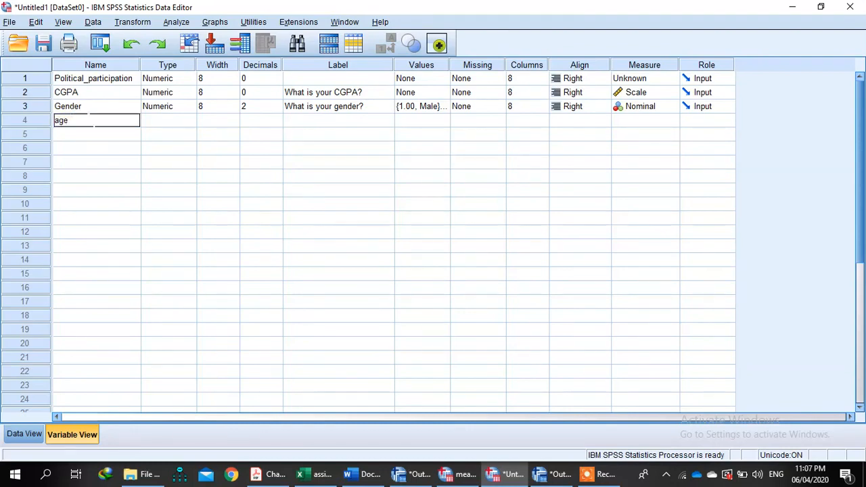
{"action": "key", "text": "Tab"}
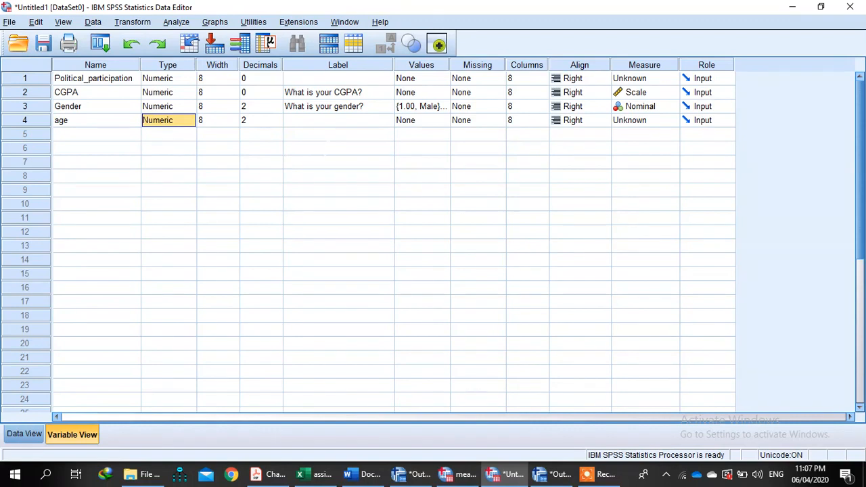
{"action": "left_click", "coordinate": [332, 133]}
{"action": "left_click", "coordinate": [338, 120]}
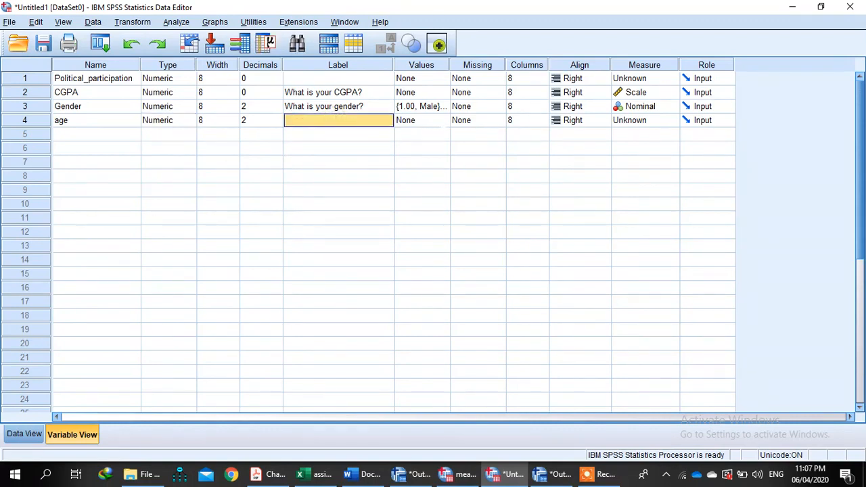
Examine the value-label settings of the CGPA and age variables
{"action": "left_click", "coordinate": [436, 92]}
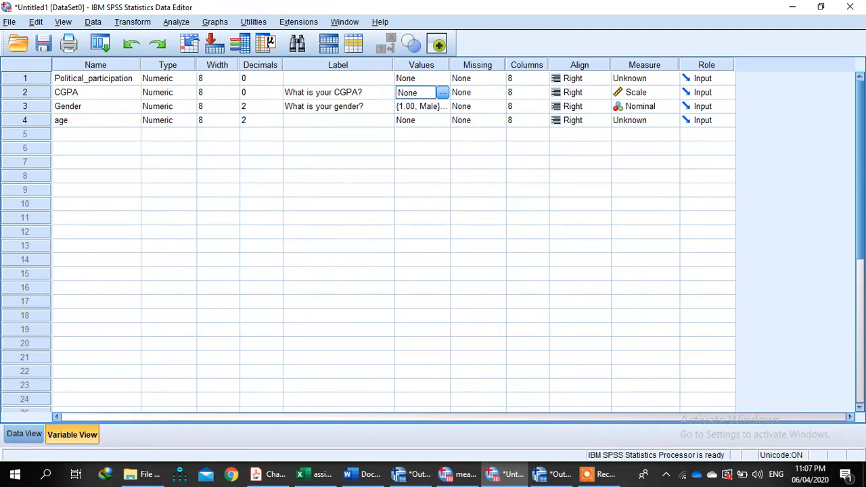
{"action": "left_click", "coordinate": [359, 119]}
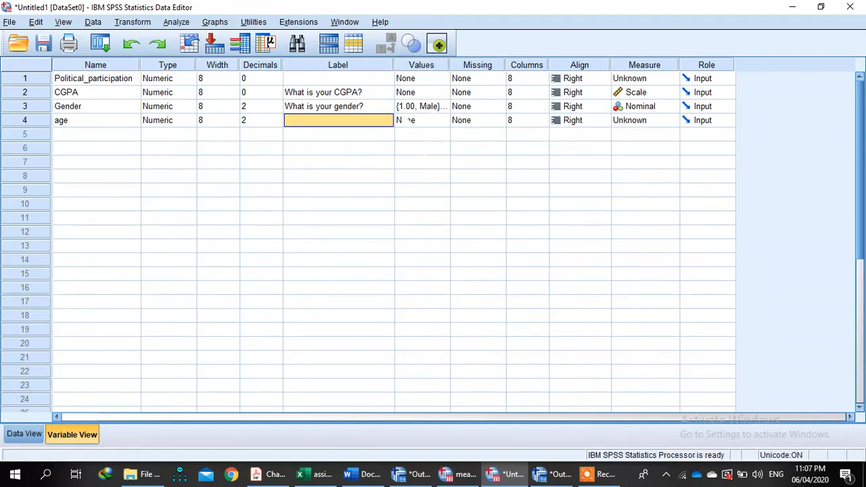
{"action": "left_click", "coordinate": [407, 121]}
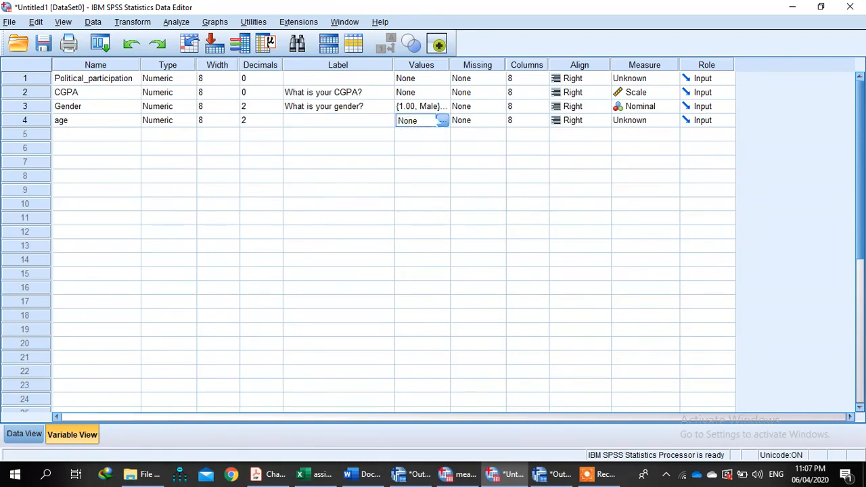
{"action": "left_click", "coordinate": [441, 120]}
Enter an age of 22 for cases 2 and 4 in the data sheet
{"action": "left_click", "coordinate": [27, 435]}
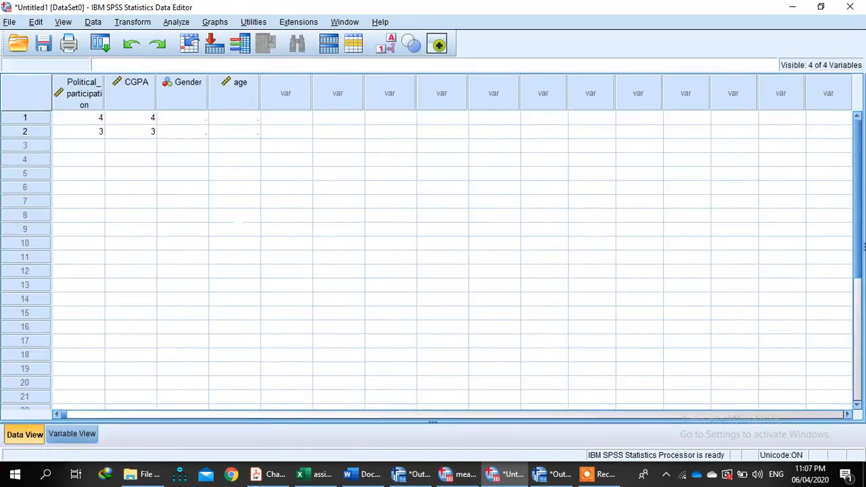
{"action": "left_click", "coordinate": [243, 129]}
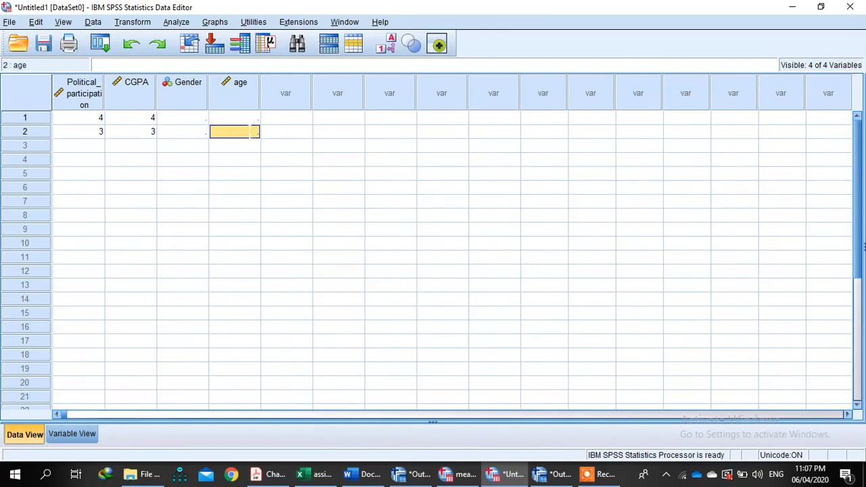
{"action": "type", "text": "22"}
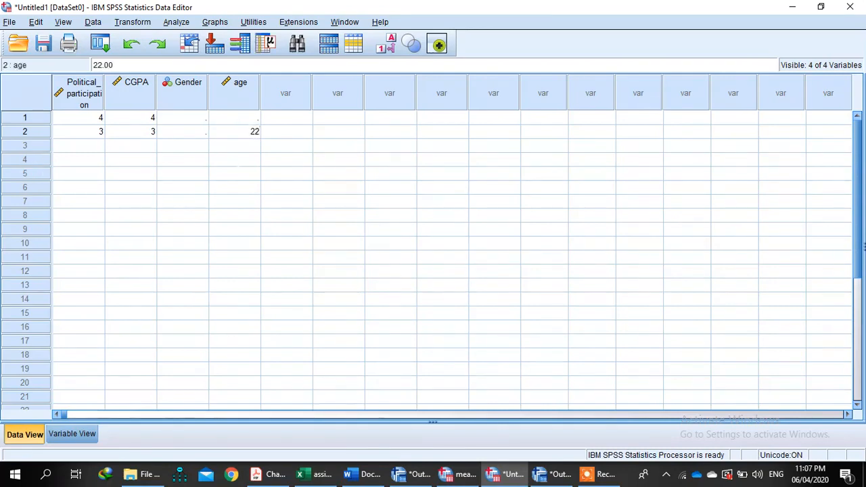
{"action": "left_click", "coordinate": [248, 158]}
{"action": "type", "text": "22"}
{"action": "left_click", "coordinate": [234, 131]}
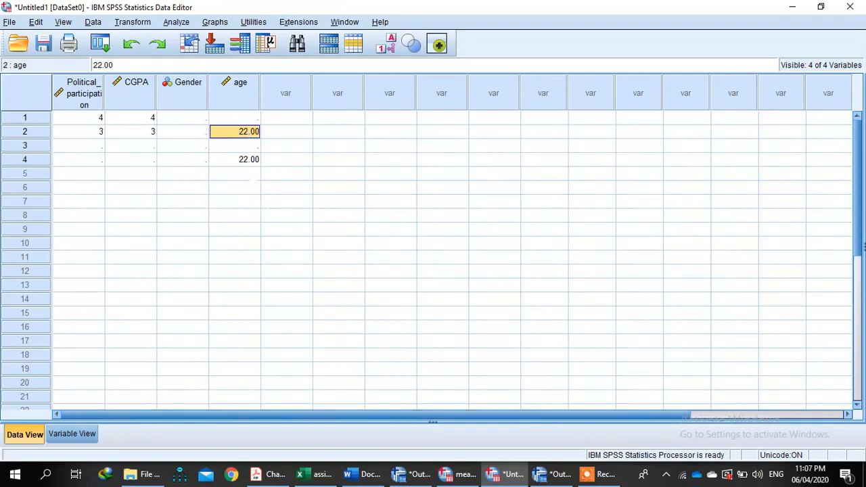
Add the value label 1 = "18-20" to the age variable
{"action": "left_click", "coordinate": [85, 435]}
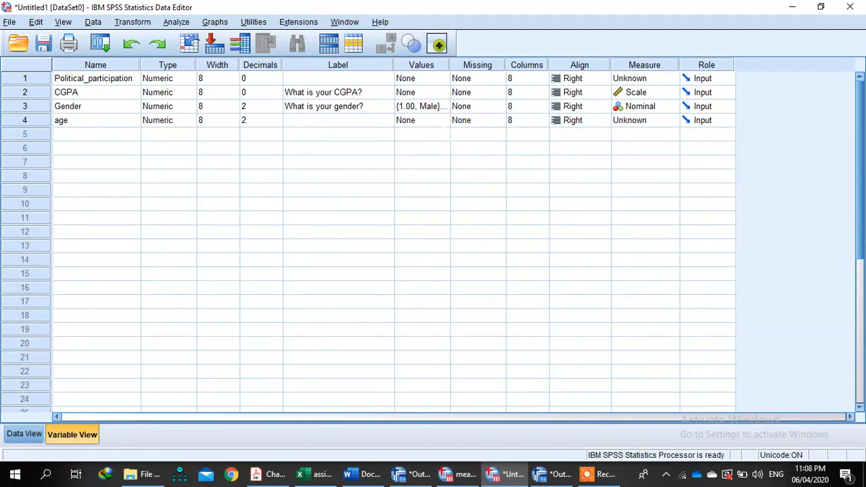
{"action": "left_click", "coordinate": [421, 119]}
{"action": "left_click", "coordinate": [443, 119]}
{"action": "type", "text": "1"}
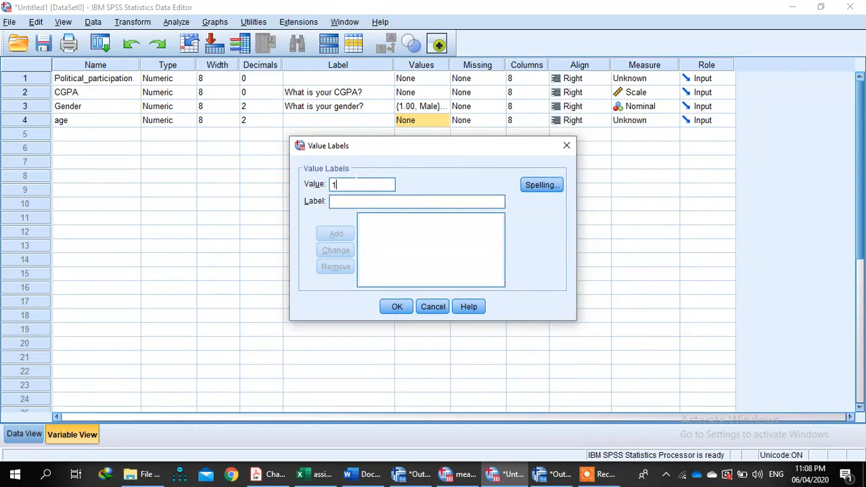
{"action": "left_click", "coordinate": [356, 201]}
{"action": "type", "text": "1"}
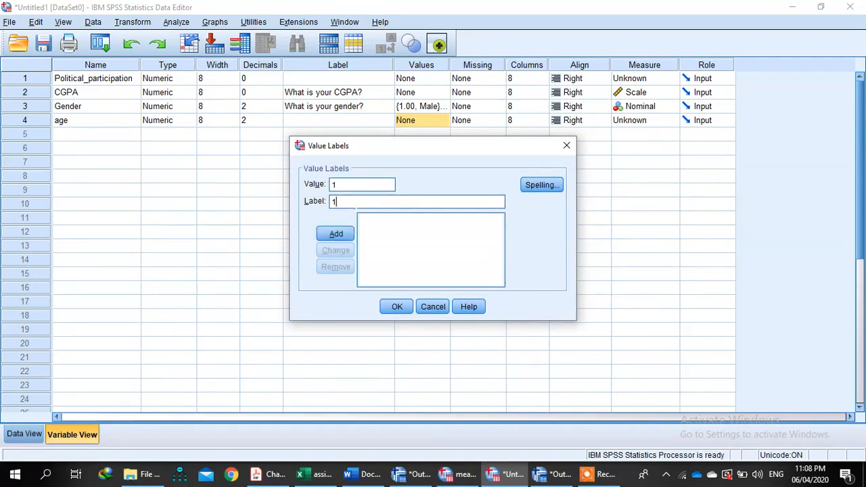
{"action": "type", "text": "8-20"}
{"action": "left_click", "coordinate": [342, 234]}
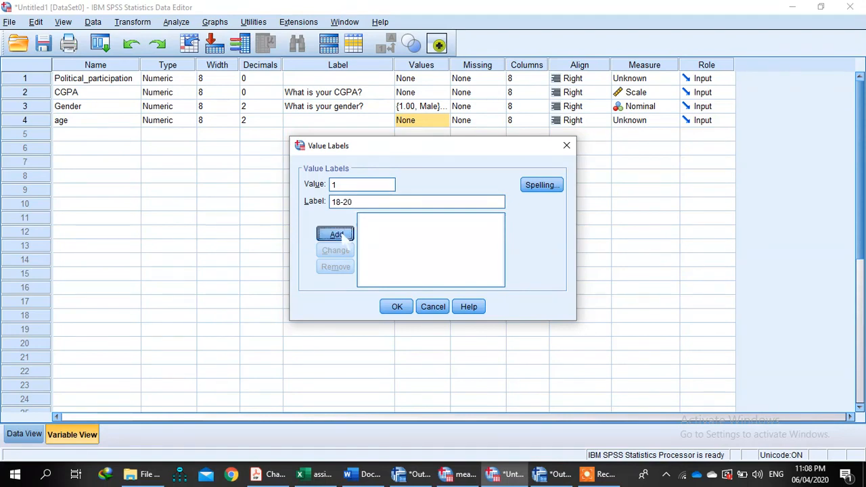
Add the value label 2 = "21-23" to the age variable
{"action": "type", "text": "2"}
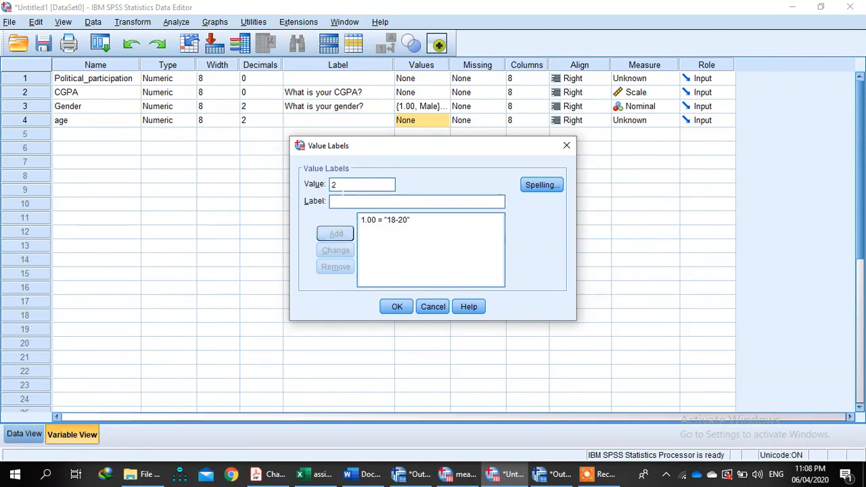
{"action": "left_click", "coordinate": [348, 201]}
{"action": "type", "text": "21-"}
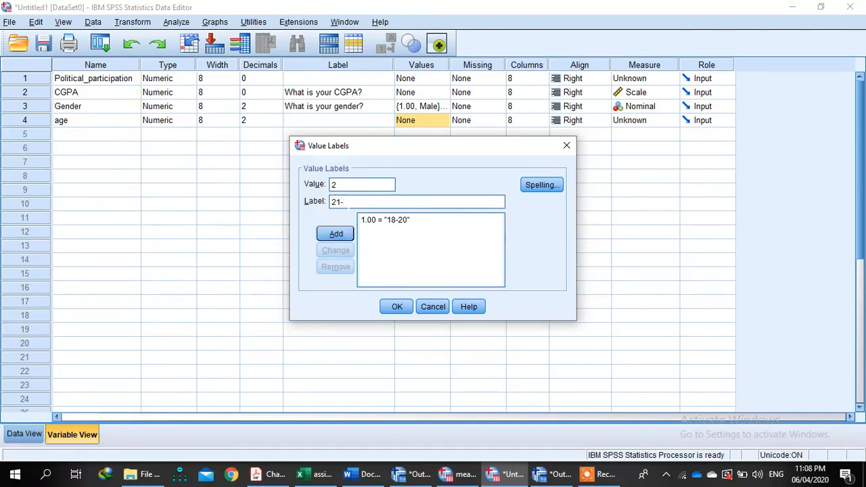
{"action": "type", "text": "23"}
{"action": "left_click", "coordinate": [335, 235]}
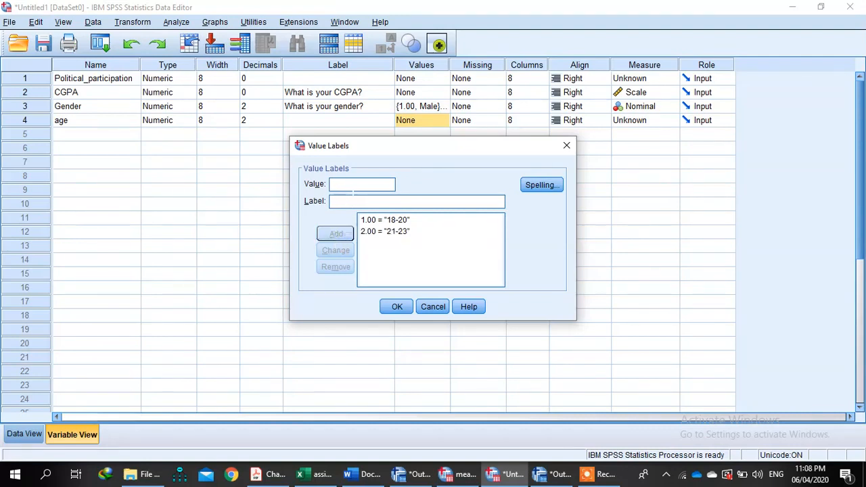
Add the value label 3 = "24-26" to the age variable and accept the set of value labels
{"action": "type", "text": "3"}
{"action": "left_click", "coordinate": [353, 200]}
{"action": "type", "text": "24"}
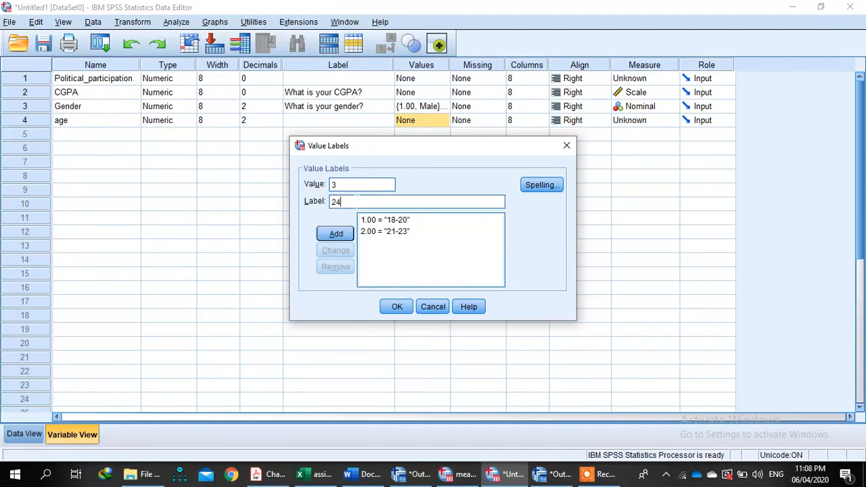
{"action": "type", "text": "-26"}
{"action": "left_click", "coordinate": [336, 233]}
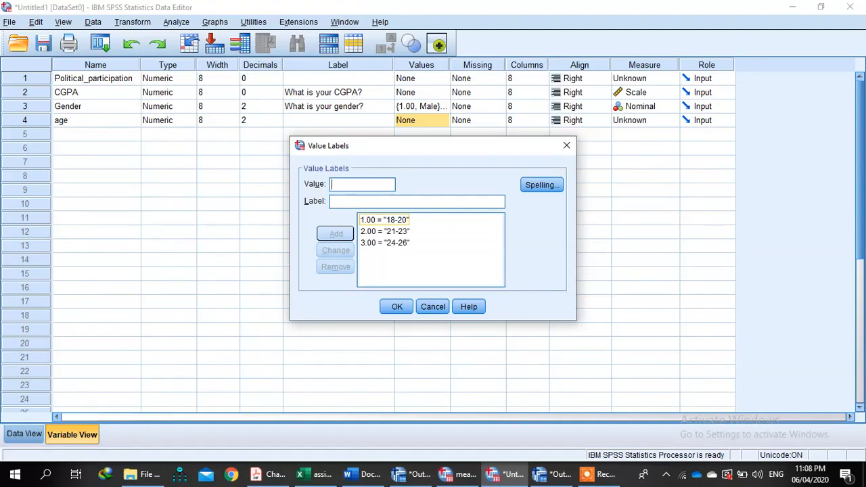
{"action": "left_click", "coordinate": [396, 306]}
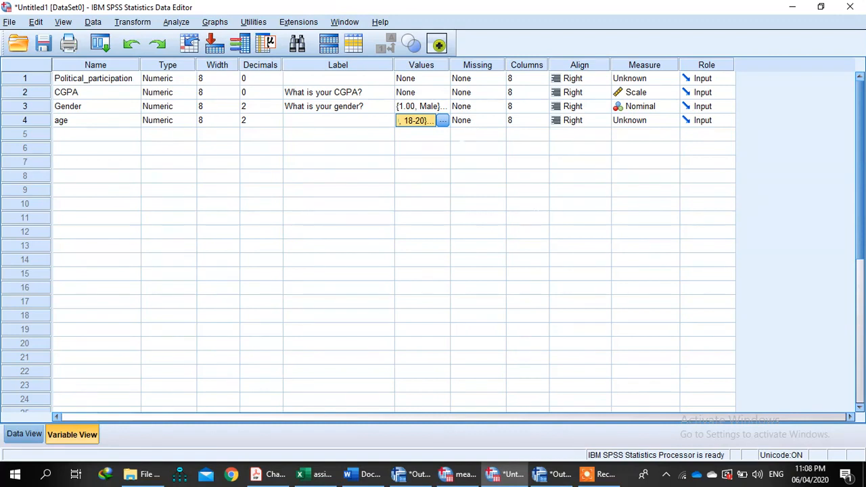
Set the measurement level of the age and Political_participation variables to Scale
{"action": "left_click", "coordinate": [616, 119]}
{"action": "left_click", "coordinate": [671, 120]}
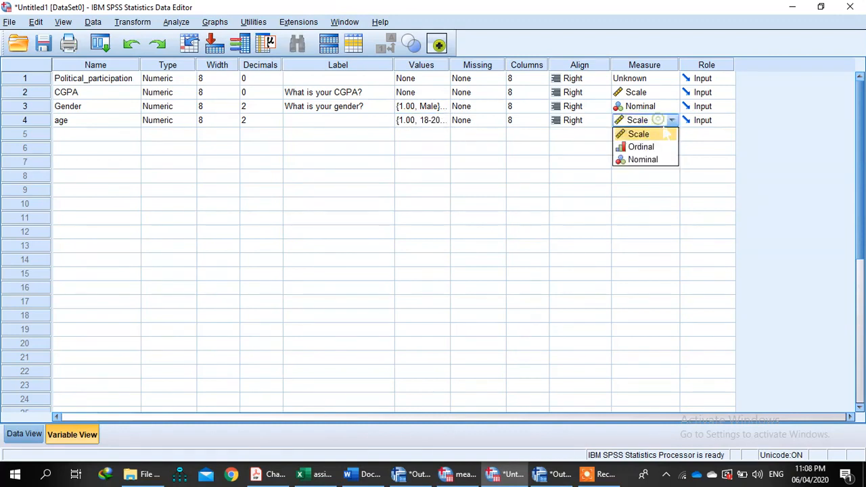
{"action": "left_click", "coordinate": [655, 134]}
{"action": "left_click", "coordinate": [651, 79]}
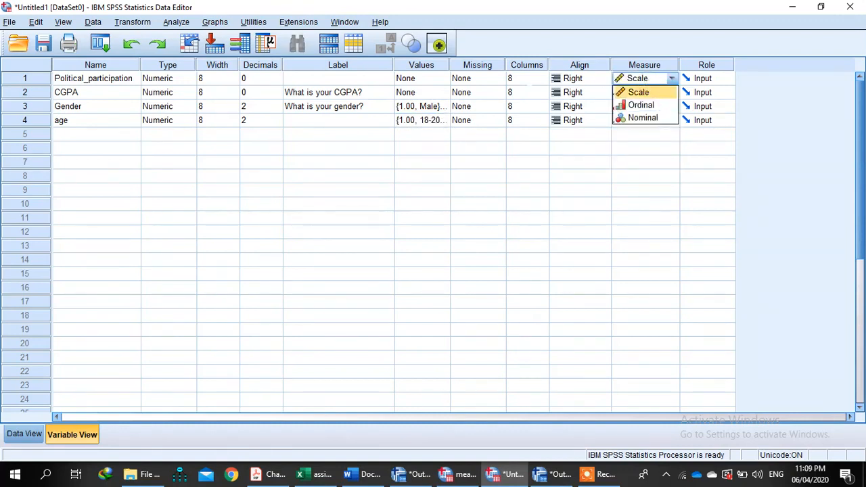
Delete the Political_participation variable from the variable list
{"action": "left_click", "coordinate": [94, 79]}
{"action": "left_click", "coordinate": [136, 64]}
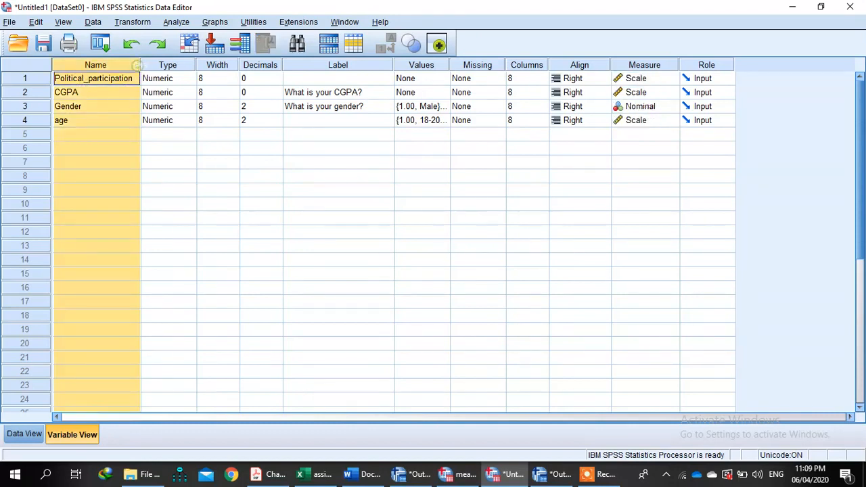
{"action": "double_click", "coordinate": [141, 64]}
{"action": "left_click", "coordinate": [31, 78]}
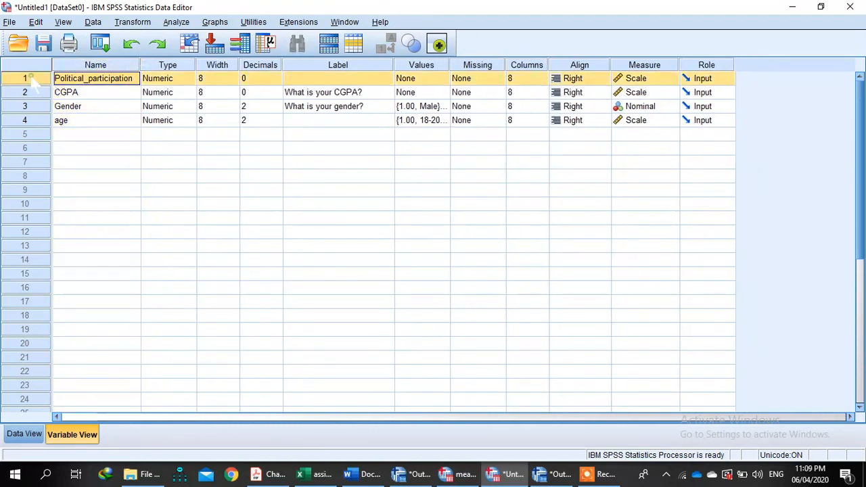
{"action": "right_click", "coordinate": [32, 78]}
{"action": "left_click", "coordinate": [59, 117]}
{"action": "left_click", "coordinate": [304, 190]}
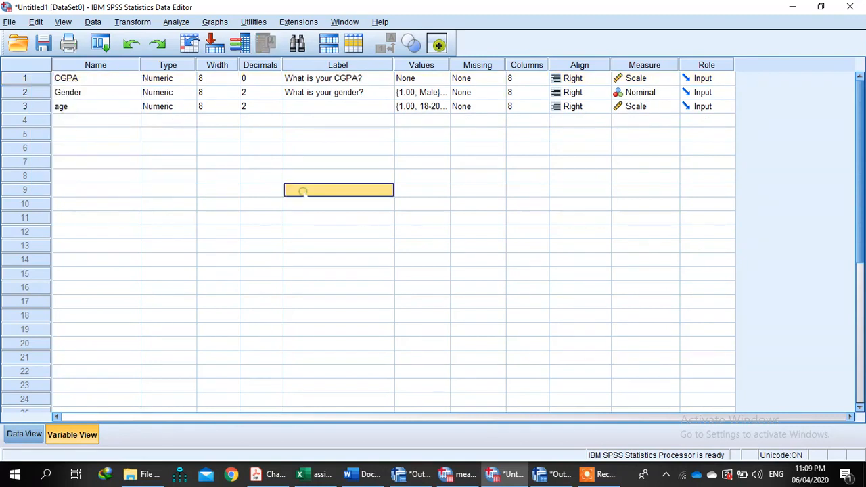
Label the age variable "What is your age?" and leave its missing-value settings as they are
{"action": "left_click", "coordinate": [323, 92]}
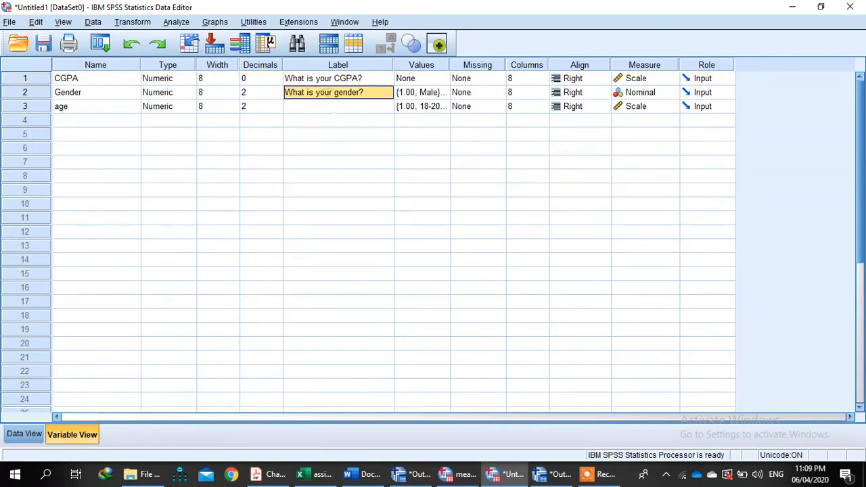
{"action": "left_click", "coordinate": [338, 106]}
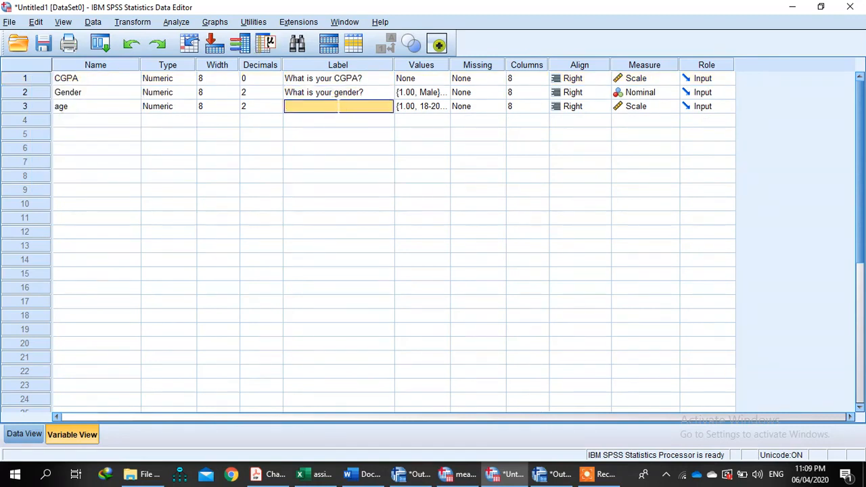
{"action": "type", "text": "What is"}
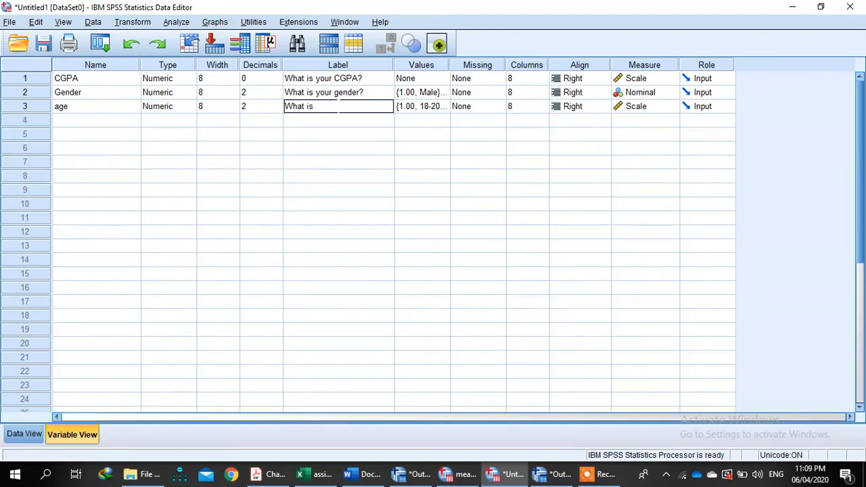
{"action": "type", "text": " your age?"}
{"action": "left_click", "coordinate": [498, 287]}
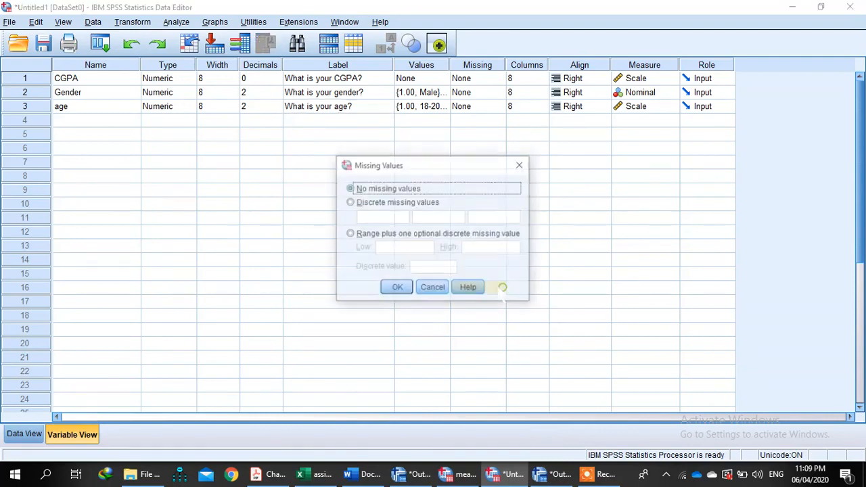
{"action": "left_click", "coordinate": [518, 164]}
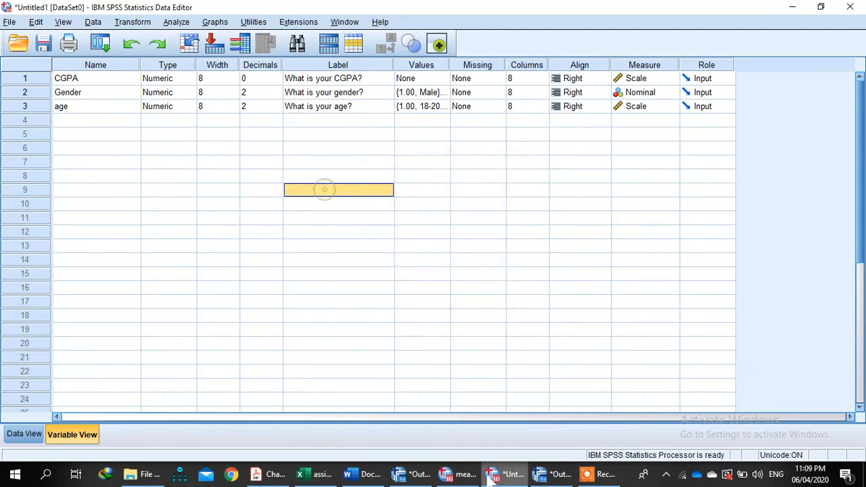
Switch to the questionnaire in Word and copy the heading "Education"
{"action": "left_click", "coordinate": [357, 474]}
{"action": "scroll", "coordinate": [433, 284], "scroll_direction": "down", "scroll_amount": 1}
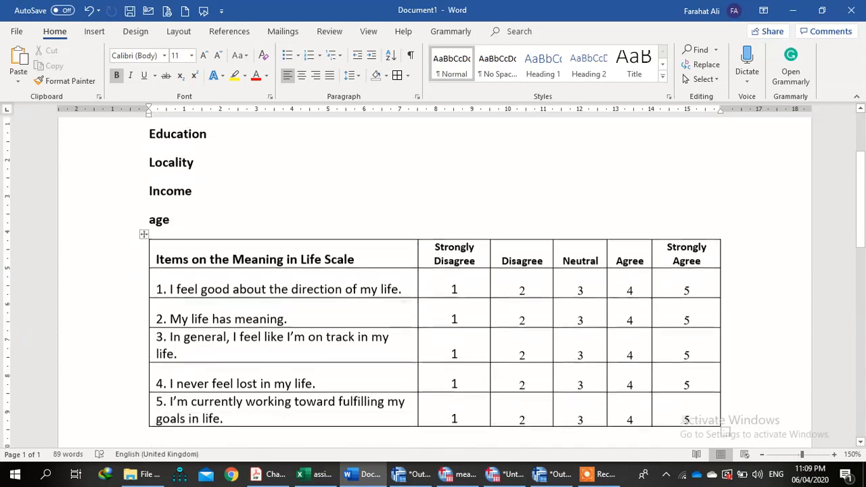
{"action": "scroll", "coordinate": [433, 284], "scroll_direction": "up", "scroll_amount": 1}
{"action": "left_click", "coordinate": [208, 171]}
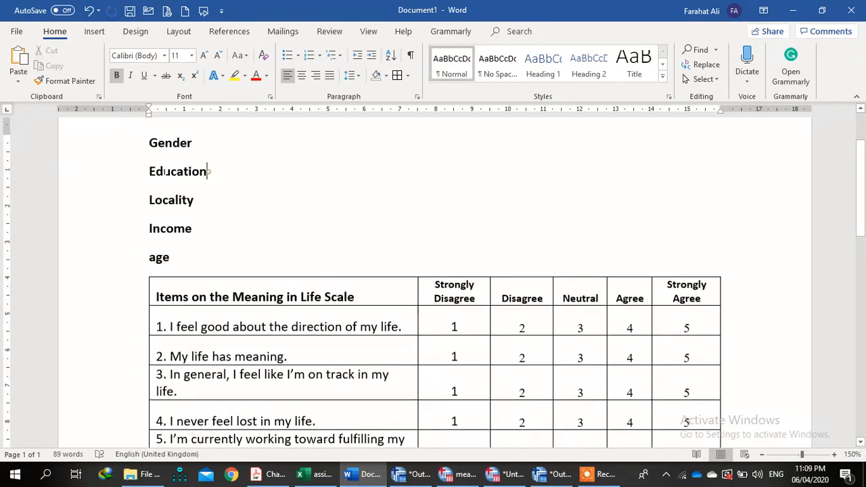
{"action": "double_click", "coordinate": [177, 171]}
{"action": "key", "text": "ctrl+c"}
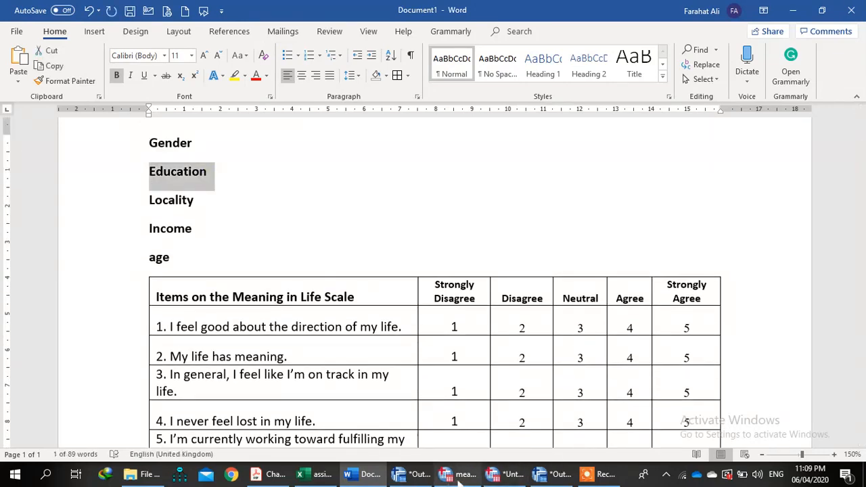
Return to the untitled SPSS dataset and paste Education as the name of a fourth variable
{"action": "left_click", "coordinate": [463, 477]}
{"action": "left_click", "coordinate": [503, 475]}
{"action": "left_click", "coordinate": [94, 120]}
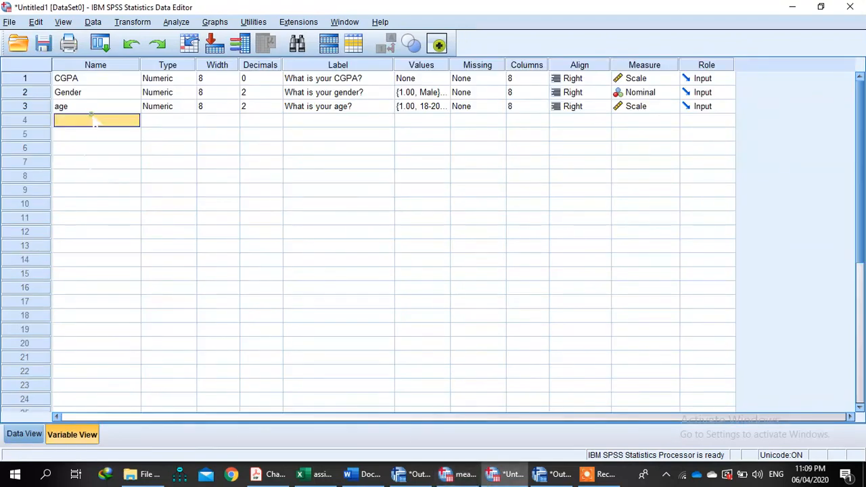
{"action": "key", "text": "ctrl+v"}
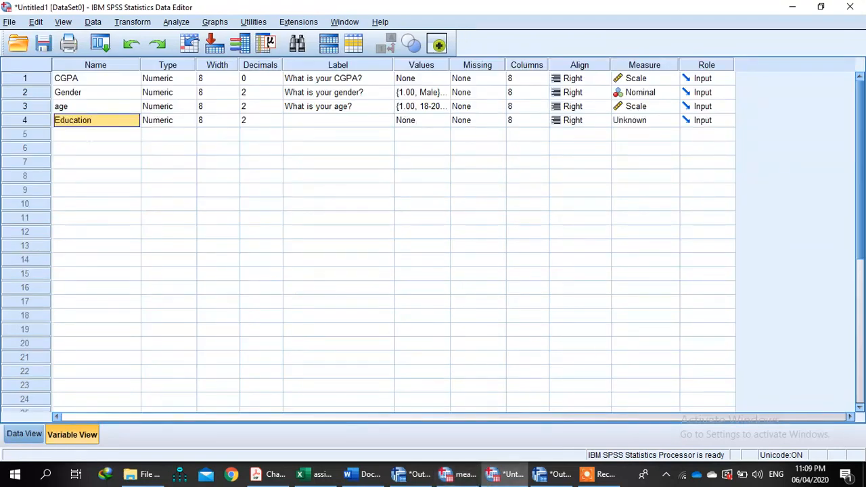
Copy the age variable's label to the Education variable and reword it as "What is your education?"
{"action": "left_click", "coordinate": [328, 119]}
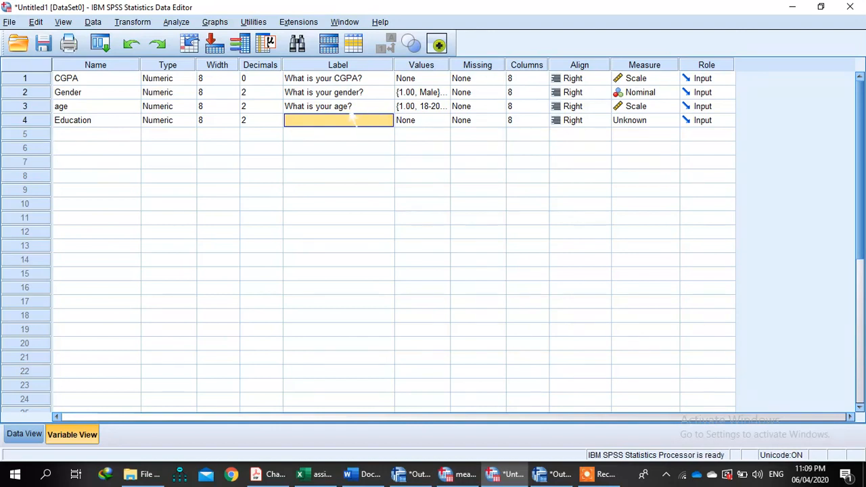
{"action": "key", "text": "Up"}
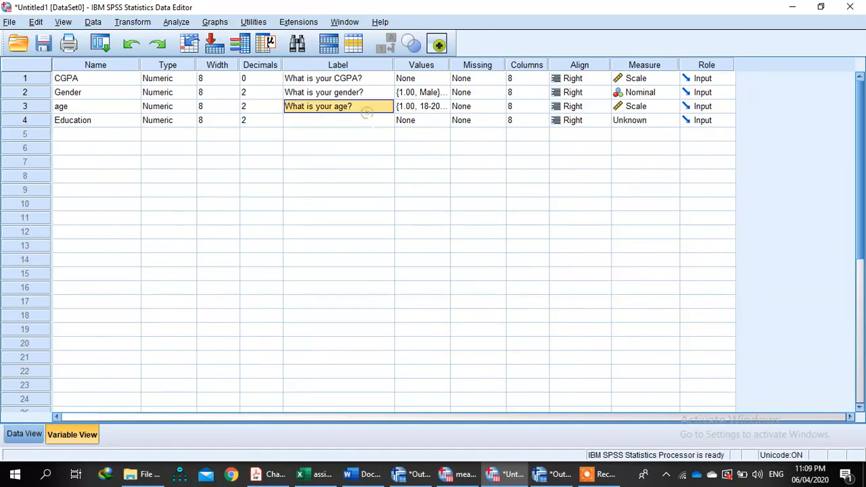
{"action": "key", "text": "Down"}
{"action": "type", "text": "What is your age?"}
{"action": "key", "text": "ctrl+z"}
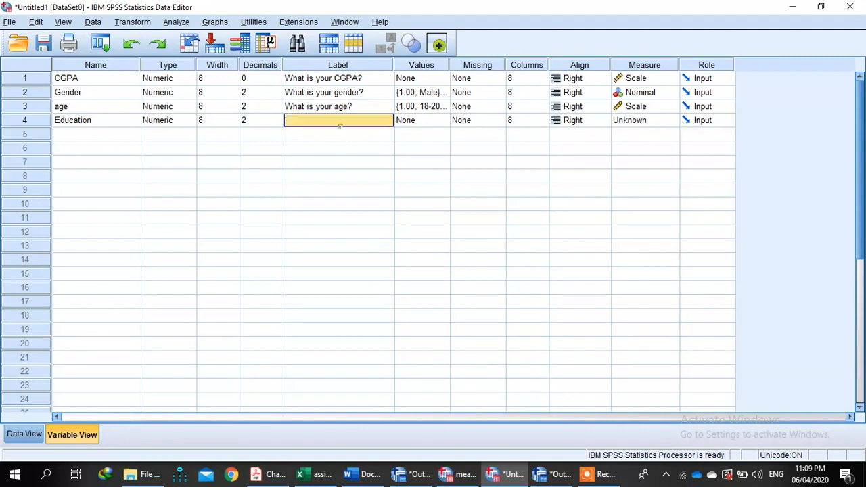
{"action": "type", "text": "What is your age?"}
{"action": "double_click", "coordinate": [338, 119]}
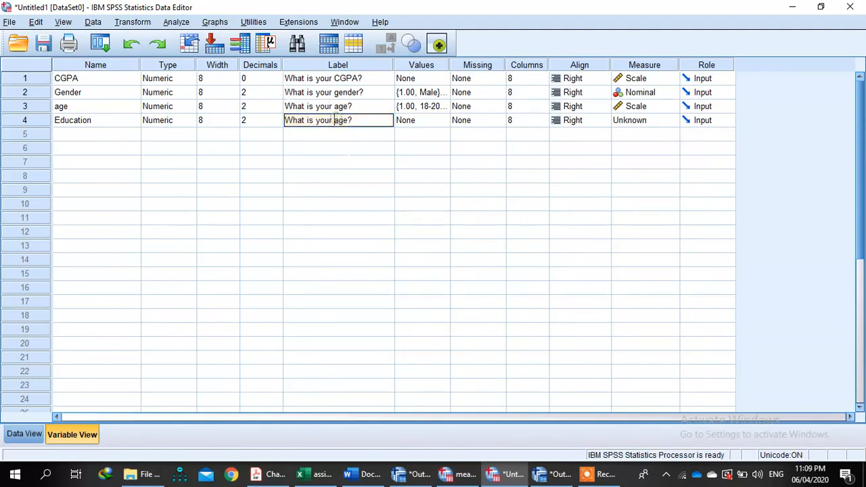
{"action": "mouse_move", "coordinate": [338, 120]}
{"action": "left_mouse_down"}
{"action": "mouse_move", "coordinate": [347, 119]}
{"action": "mouse_move", "coordinate": [334, 120]}
{"action": "left_mouse_up"}
{"action": "type", "text": "education"}
Open the value labels of the Education variable and add value 1 as "Matric"
{"action": "left_click", "coordinate": [436, 120]}
{"action": "left_click", "coordinate": [441, 120]}
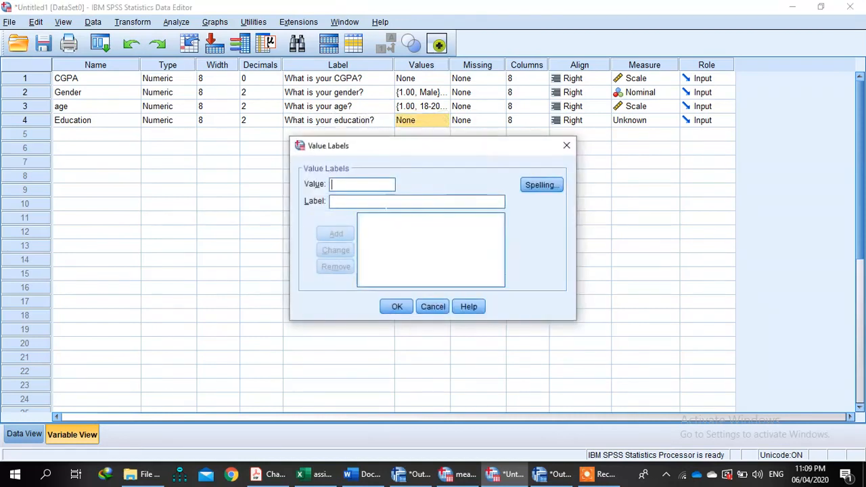
{"action": "type", "text": "1"}
{"action": "left_click", "coordinate": [381, 201]}
{"action": "type", "text": "Matric"}
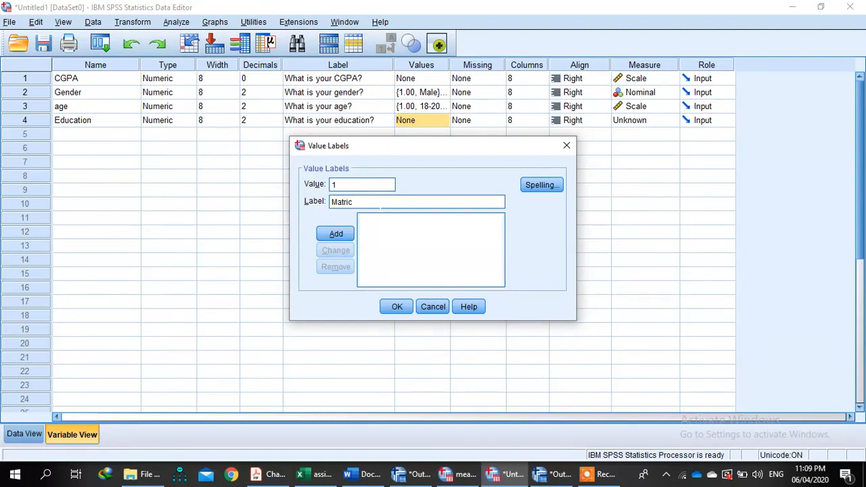
{"action": "key", "text": "Return"}
Add value 2 with the label "Intermediate" to Education's value labels
{"action": "type", "text": "2"}
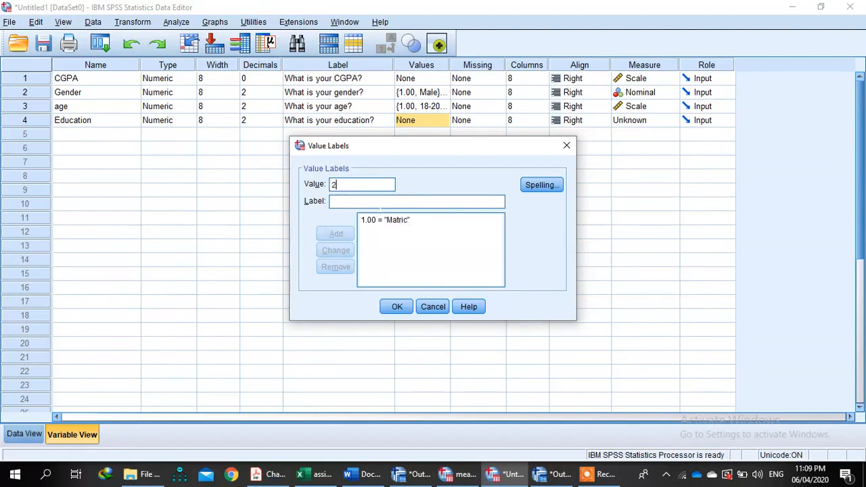
{"action": "left_click", "coordinate": [380, 201]}
{"action": "type", "text": "Intermei"}
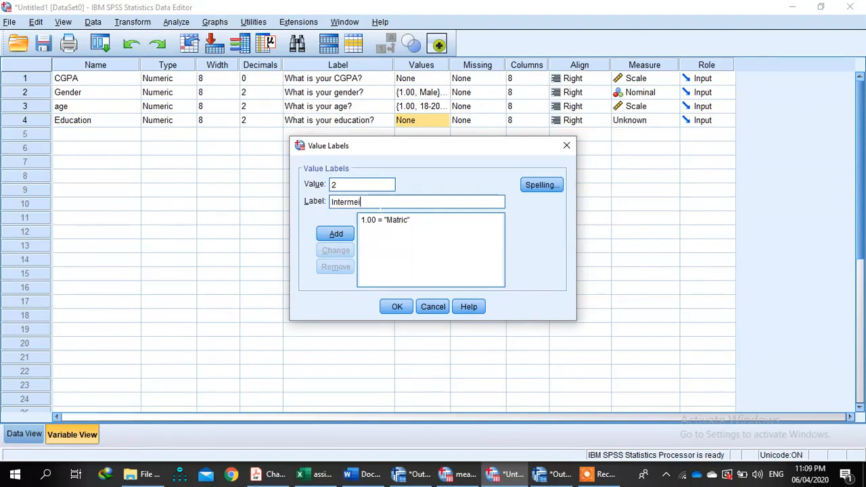
{"action": "key", "text": "BackSpace"}
{"action": "type", "text": "di"}
{"action": "key", "text": "BackSpace"}
{"action": "type", "text": "iate"}
{"action": "key", "text": "Return"}
Add value 3 as "B.A" and value 4 as "Master" to Education's value labels
{"action": "type", "text": "3"}
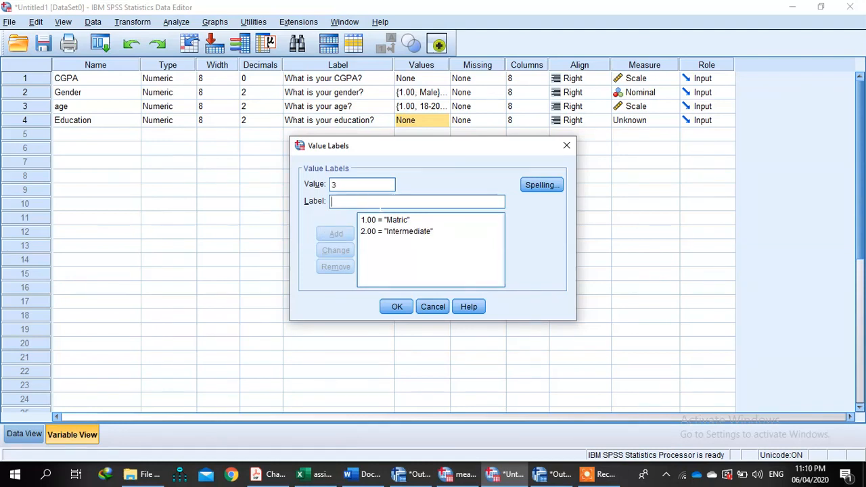
{"action": "type", "text": "B"}
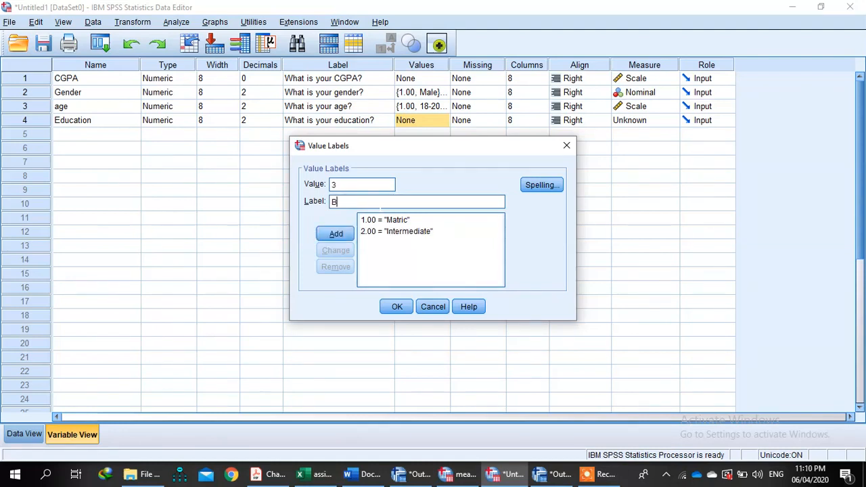
{"action": "type", "text": ".A"}
{"action": "key", "text": "Return"}
{"action": "key", "text": "Tab"}
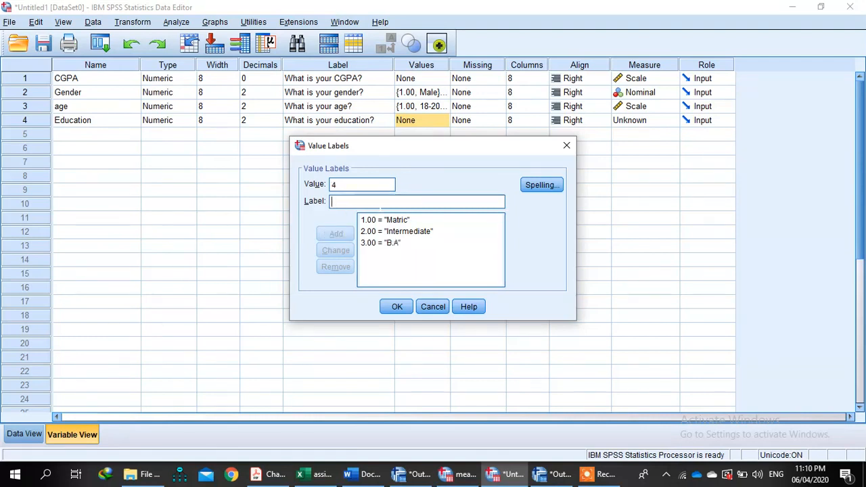
{"action": "type", "text": "Master"}
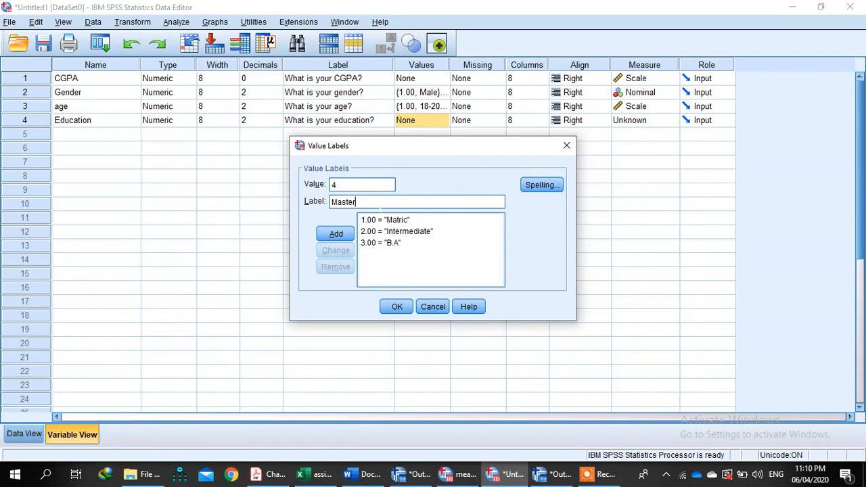
{"action": "key", "text": "Return"}
Add value 5 as "MPhil" and apply the value labels to the Education variable
{"action": "type", "text": "5"}
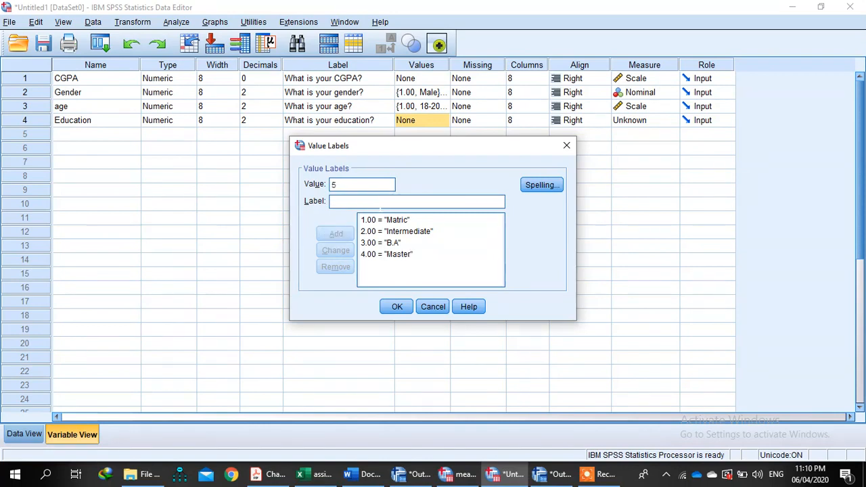
{"action": "key", "text": "Tab"}
{"action": "type", "text": "M"}
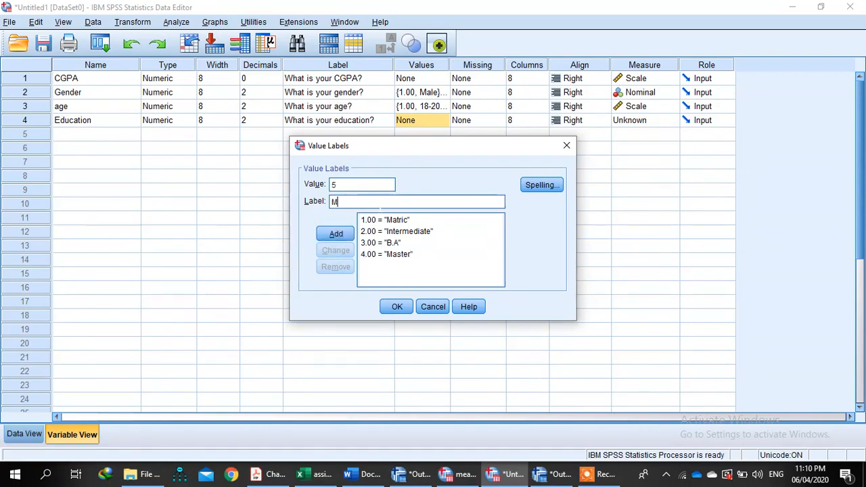
{"action": "type", "text": "Phil"}
{"action": "left_click", "coordinate": [336, 233]}
{"action": "left_click", "coordinate": [396, 307]}
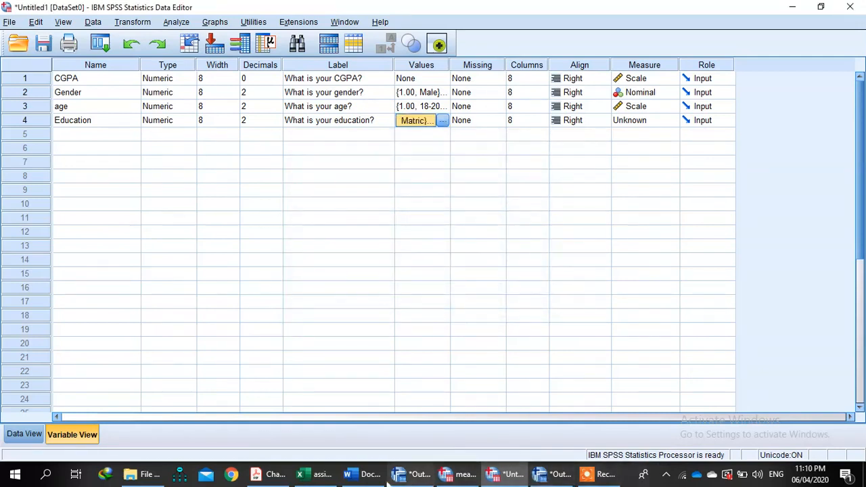
Switch to the questionnaire in Word and copy the heading "Locality"
{"action": "left_click", "coordinate": [319, 475]}
{"action": "left_click", "coordinate": [319, 475]}
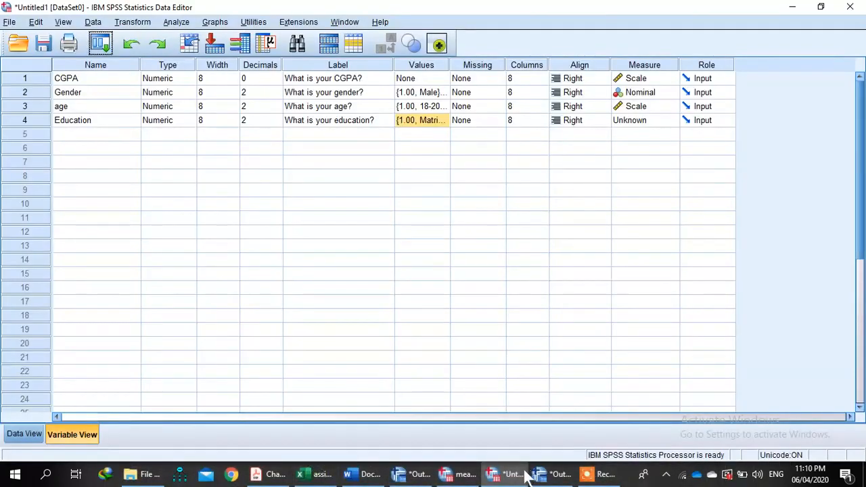
{"action": "left_click", "coordinate": [365, 473]}
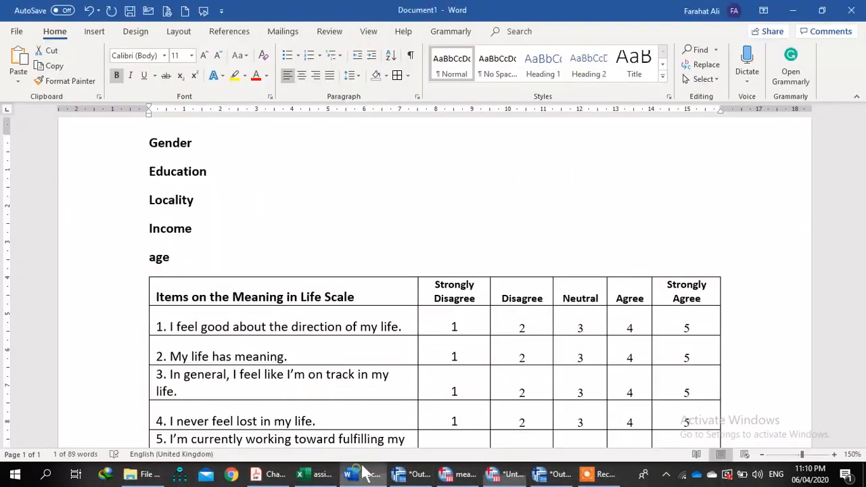
{"action": "triple_click", "coordinate": [192, 201]}
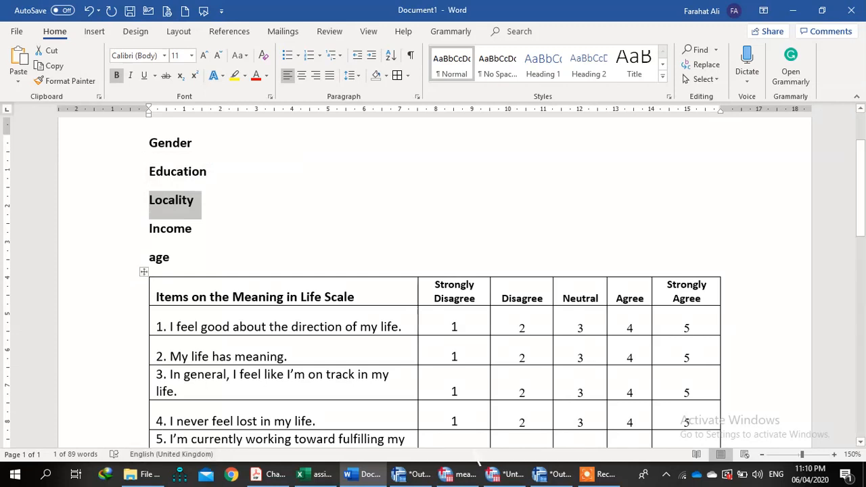
{"action": "left_click", "coordinate": [594, 476]}
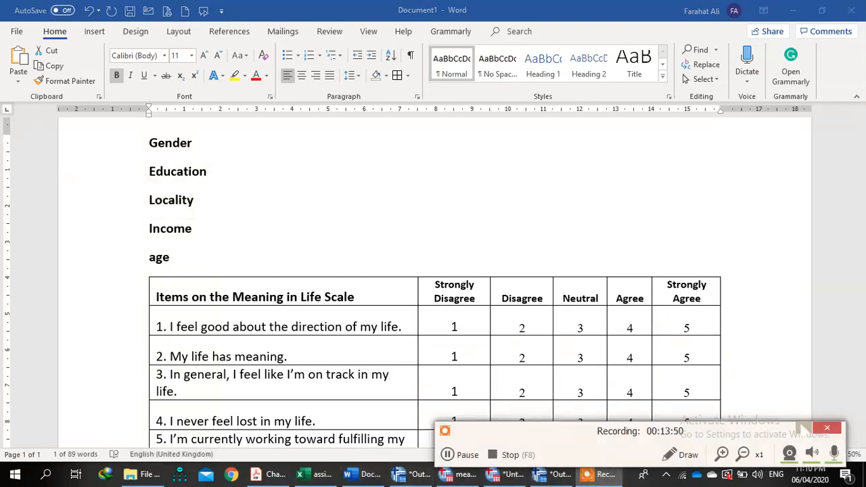
Return to the untitled SPSS dataset and paste Locality as the name of the fifth variable
{"action": "left_click", "coordinate": [504, 474]}
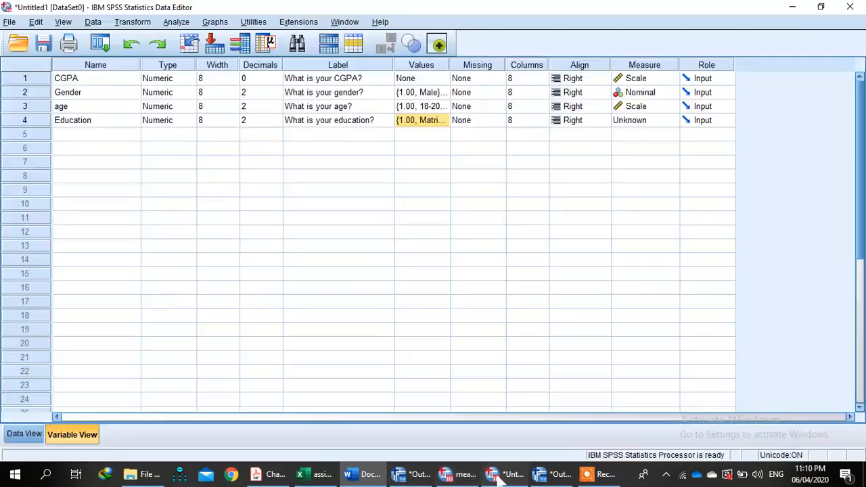
{"action": "left_click", "coordinate": [95, 134]}
{"action": "left_click", "coordinate": [94, 134]}
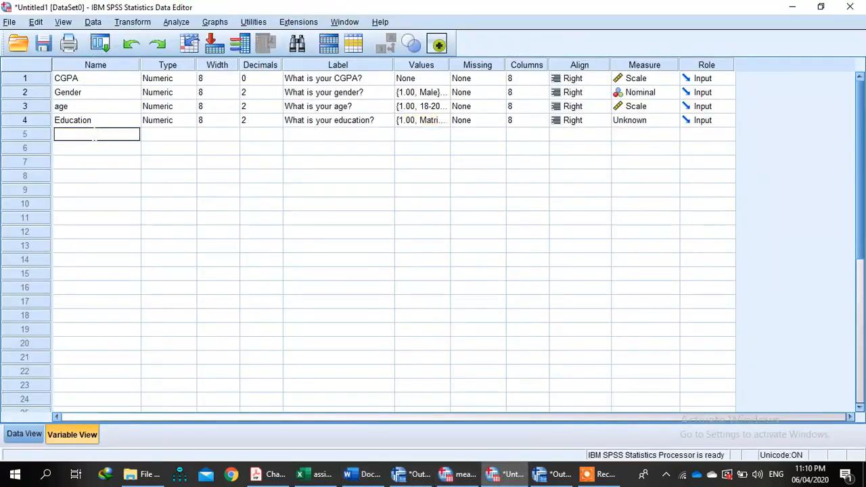
{"action": "key", "text": "Return"}
Define value labels for the Locality variable, with 1 as "Rural" and 2 as "Urban", leaving its variable label empty
{"action": "left_click", "coordinate": [292, 134]}
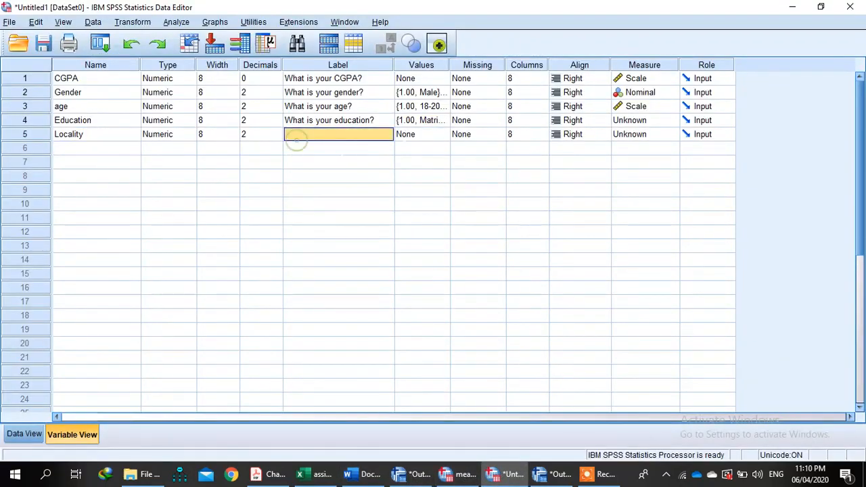
{"action": "left_click", "coordinate": [428, 134]}
{"action": "left_click", "coordinate": [331, 134]}
{"action": "left_click", "coordinate": [433, 133]}
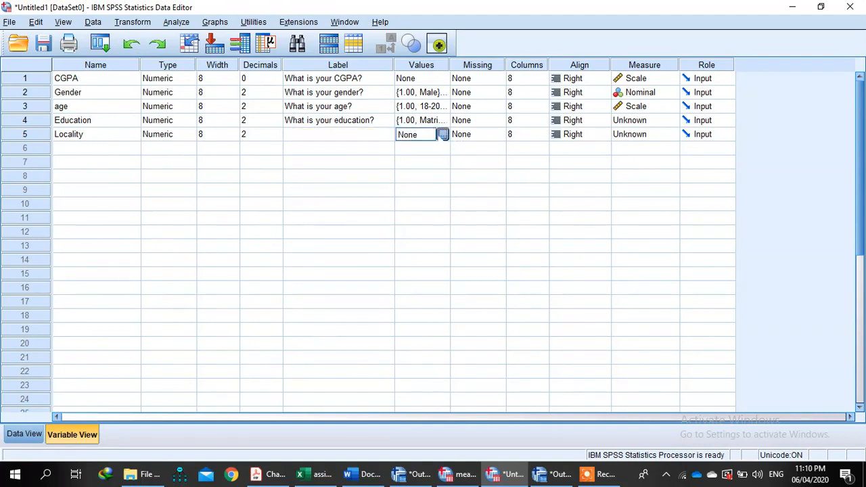
{"action": "left_click", "coordinate": [444, 133]}
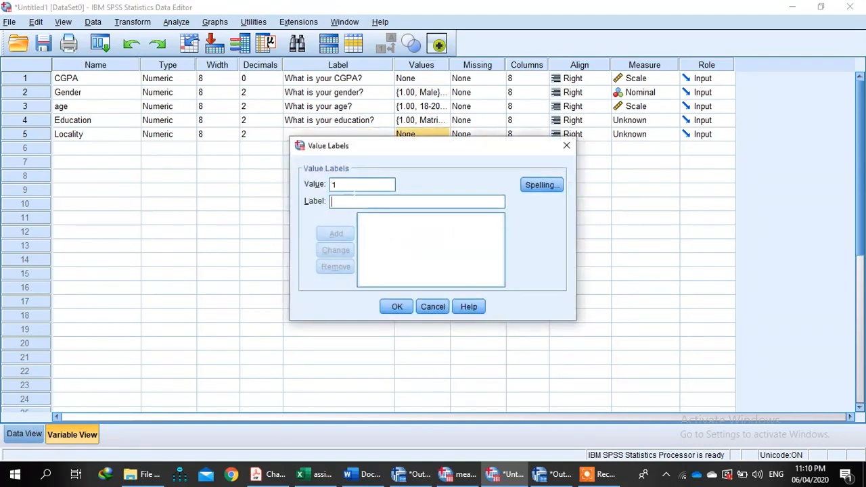
{"action": "type", "text": "Rural"}
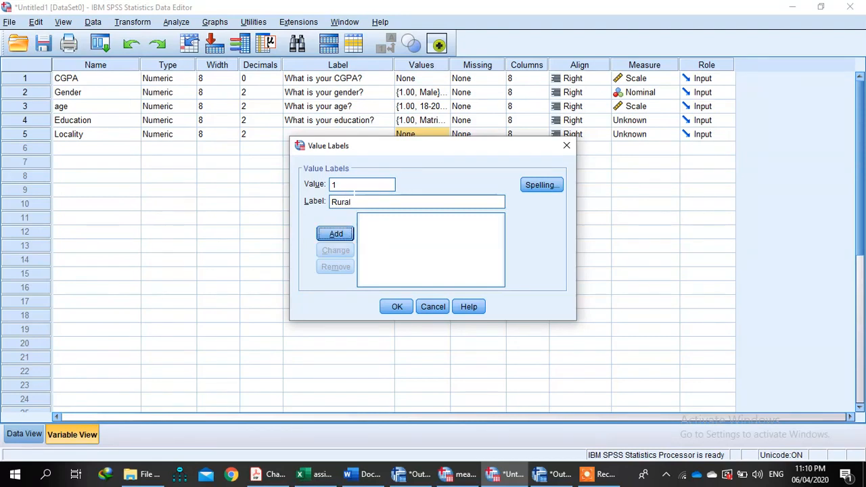
{"action": "key", "text": "Return"}
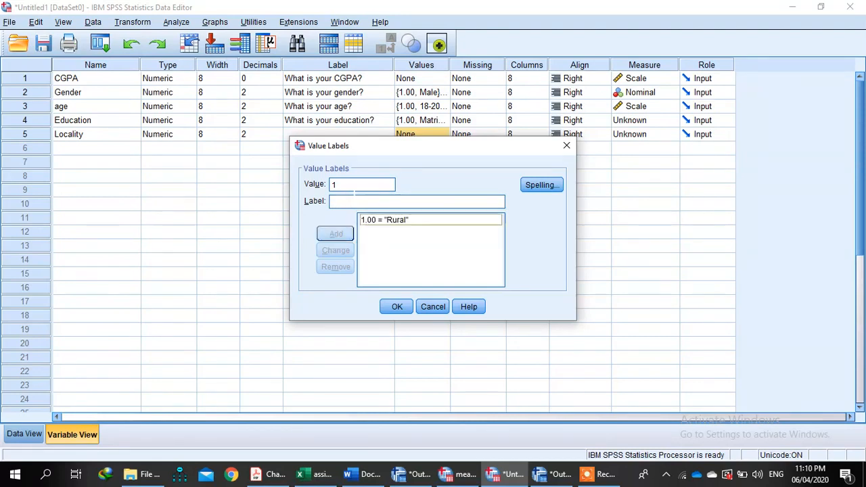
{"action": "key", "text": "Tab"}
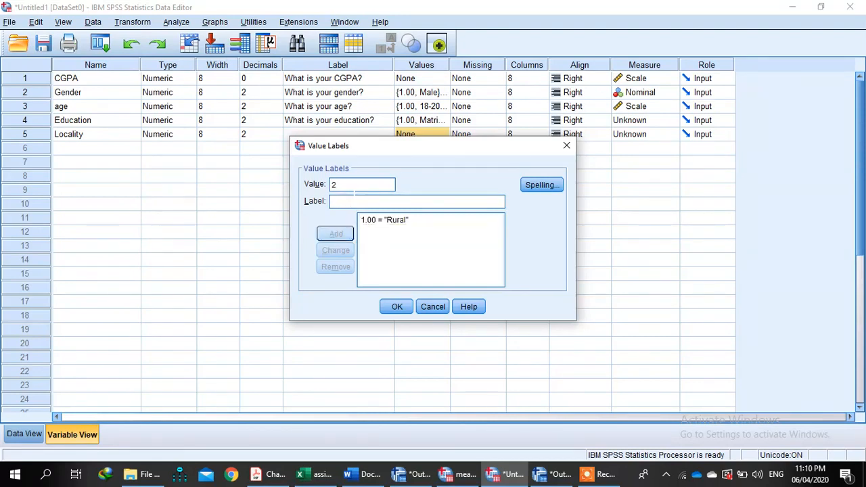
{"action": "type", "text": "Urban"}
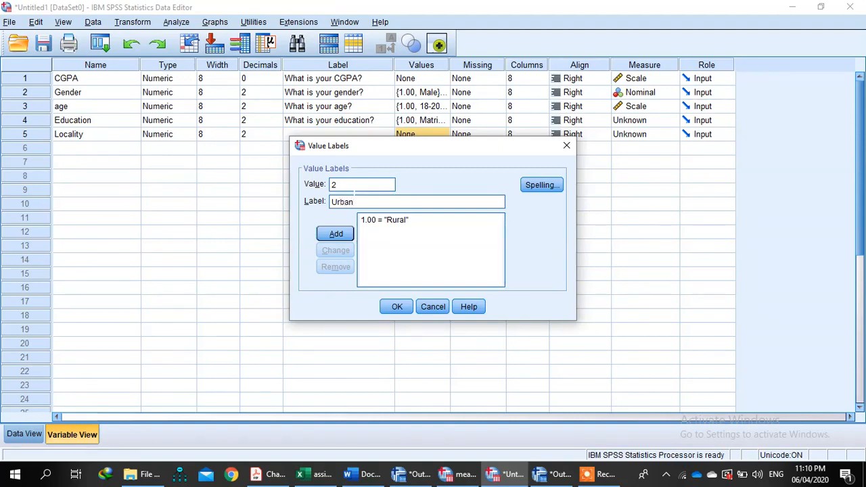
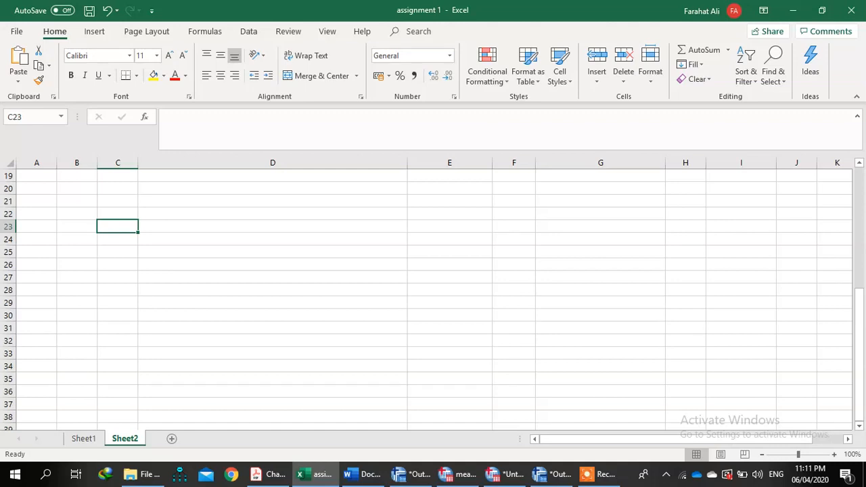
In Sheet2 of the Excel workbook, enter MLS1 in cell C23, extend the series to MLS5 in C27 and copy the range
{"action": "type", "text": "M"}
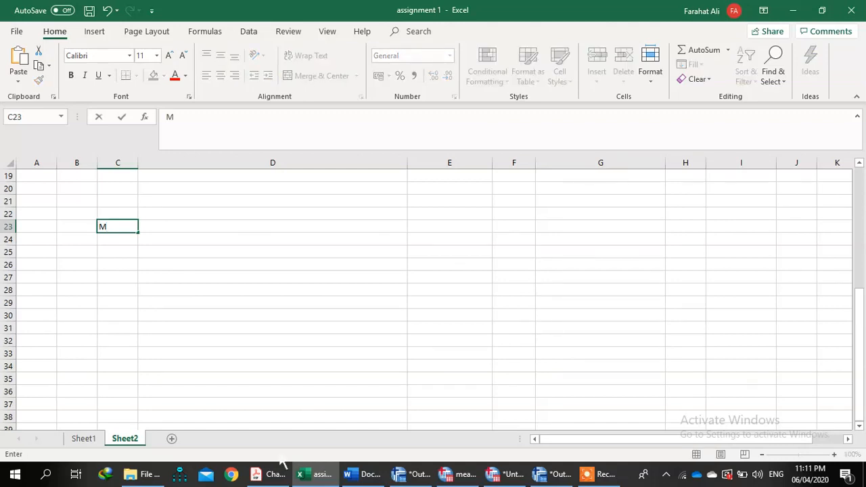
{"action": "left_click", "coordinate": [370, 475]}
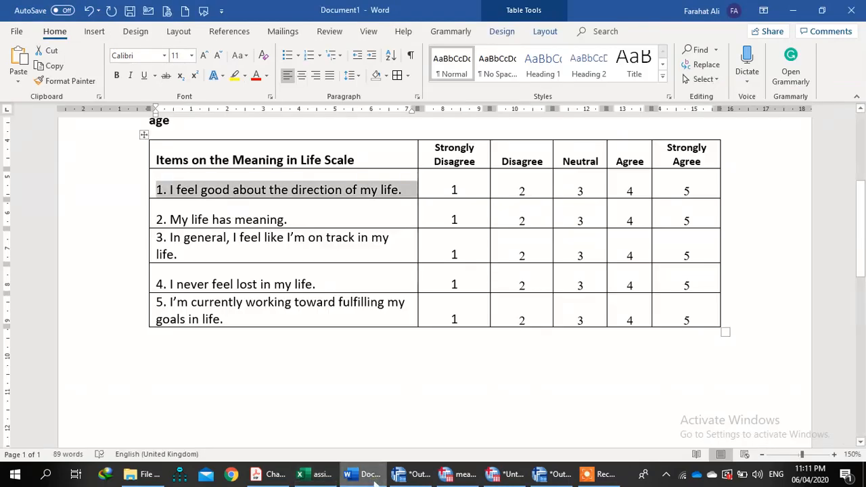
{"action": "left_click", "coordinate": [370, 475]}
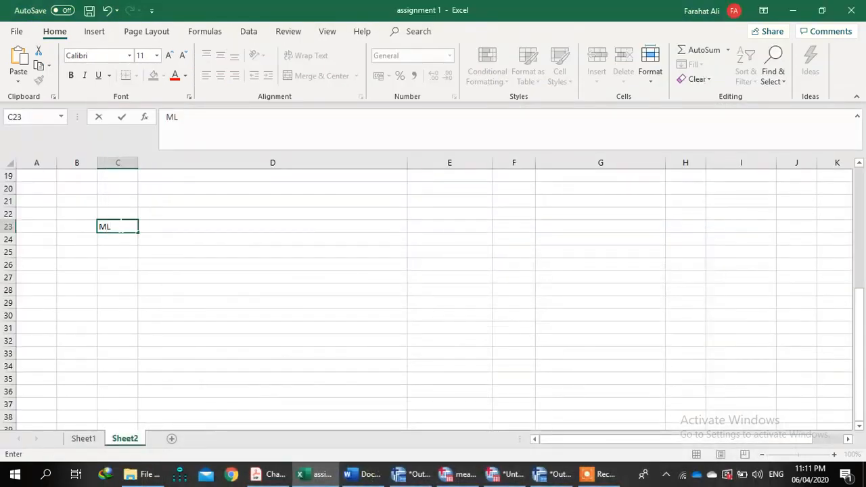
{"action": "type", "text": "LS"}
{"action": "left_click", "coordinate": [371, 476]}
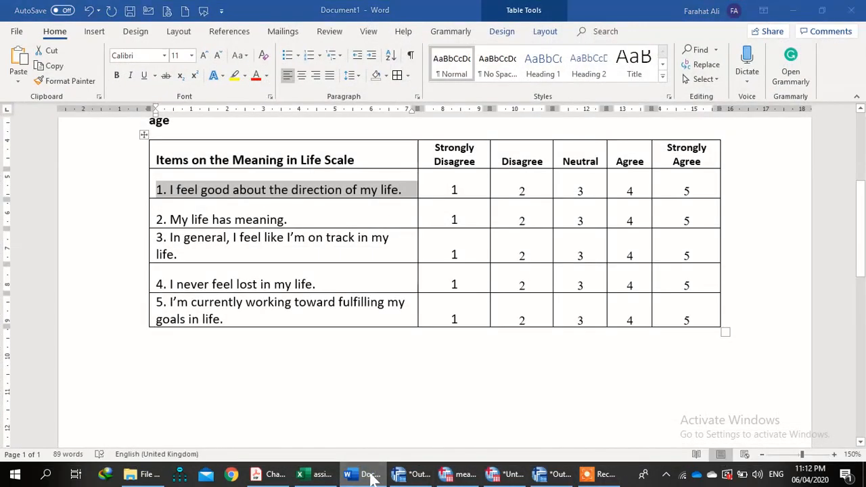
{"action": "left_click", "coordinate": [370, 475]}
{"action": "type", "text": "1"}
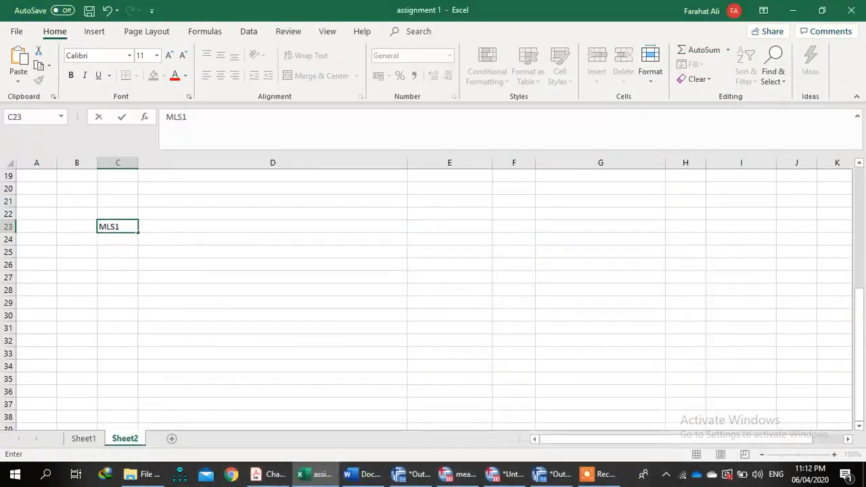
{"action": "left_click_drag", "start_coordinate": [138, 232], "coordinate": [139, 281]}
{"action": "key", "text": "ctrl+c"}
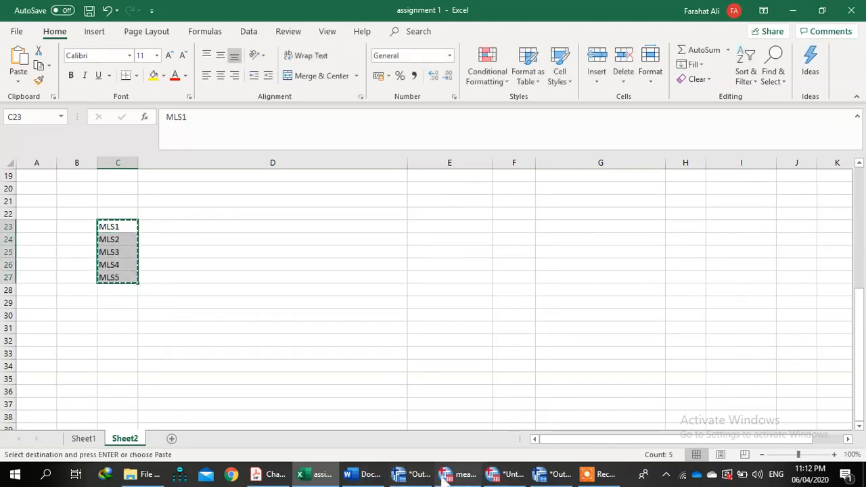
Switch to the untitled SPSS dataset, paste MLS1 to MLS5 as variable names from row 7, and select MLS1's empty label
{"action": "left_click", "coordinate": [514, 474]}
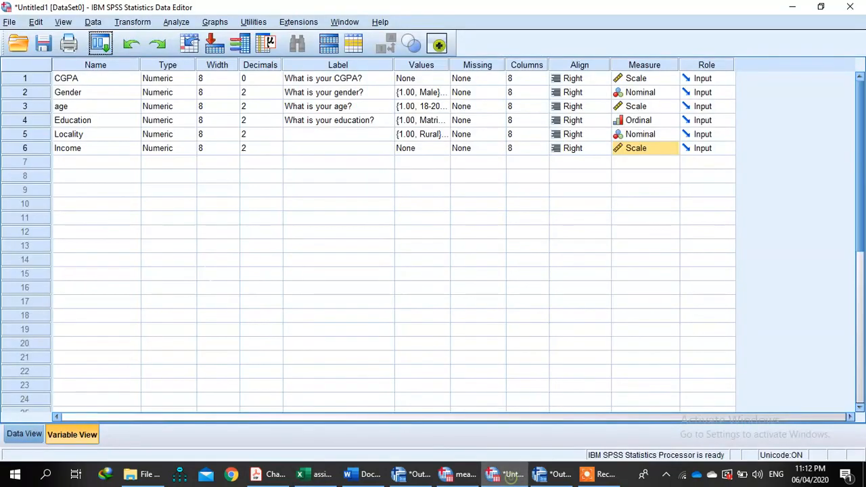
{"action": "left_click", "coordinate": [101, 162]}
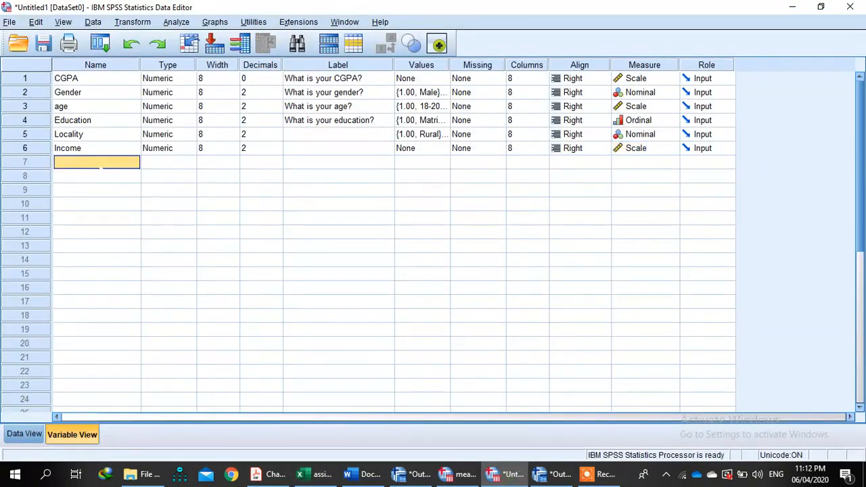
{"action": "key", "text": "ctrl+v"}
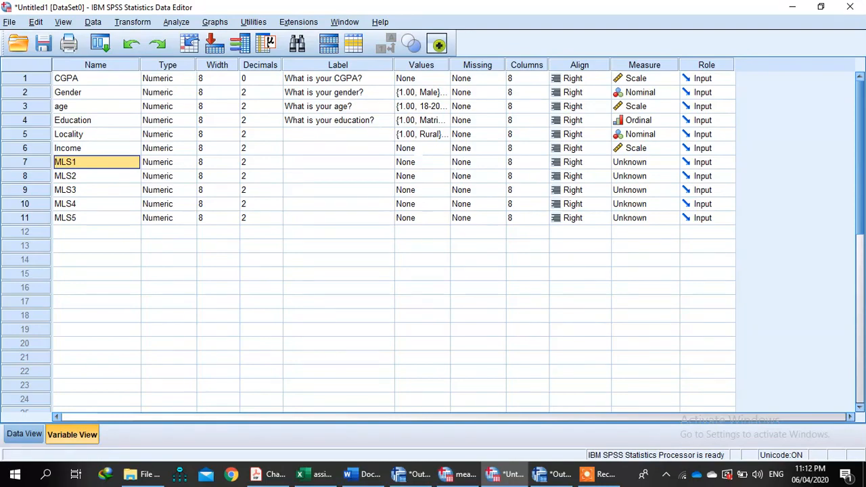
{"action": "left_click", "coordinate": [320, 162]}
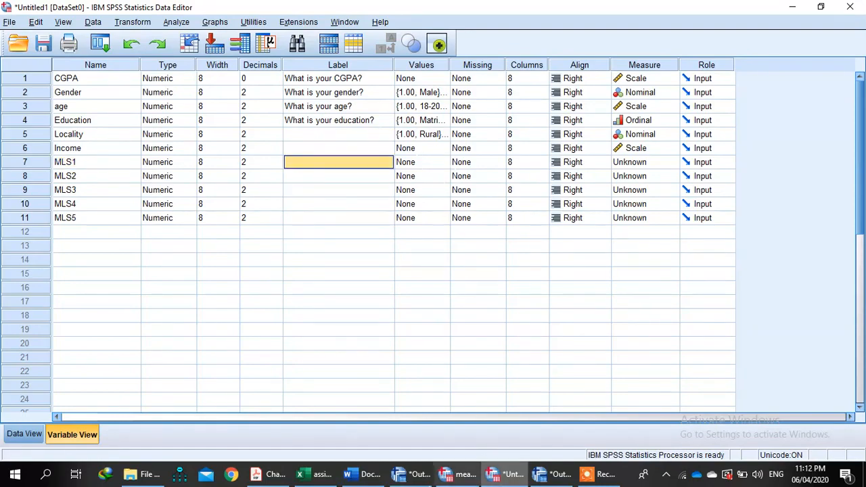
Copy the first Meaning in Life Scale item from the Word document and paste it as the MLS1 label in the untitled SPSS dataset
{"action": "left_click", "coordinate": [364, 474]}
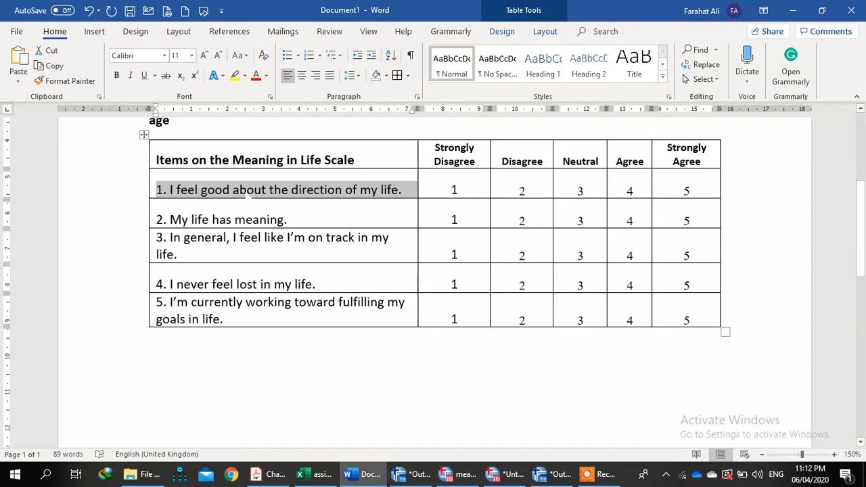
{"action": "left_click", "coordinate": [360, 475]}
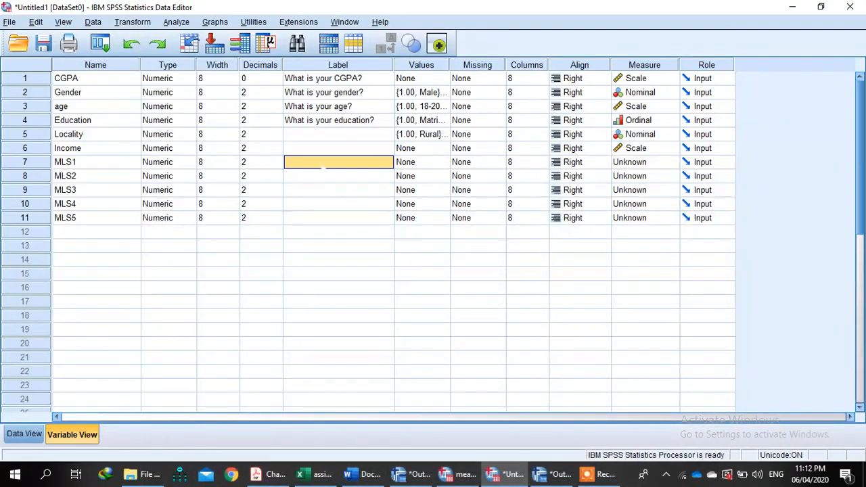
{"action": "double_click", "coordinate": [307, 162]}
{"action": "key", "text": "ctrl+v"}
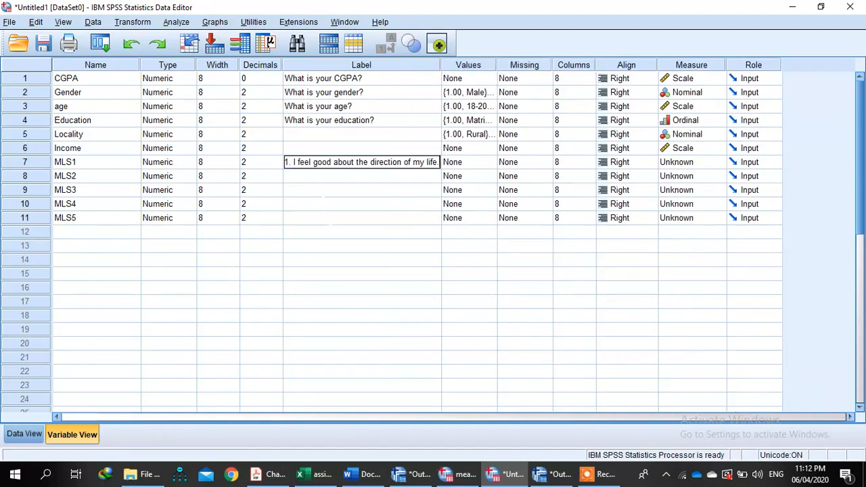
{"action": "key", "text": "Return"}
Copy scale items 2 to 5 from the Word table and paste them as the labels of MLS2 to MLS5 in the untitled SPSS dataset
{"action": "key", "text": "alt+Tab"}
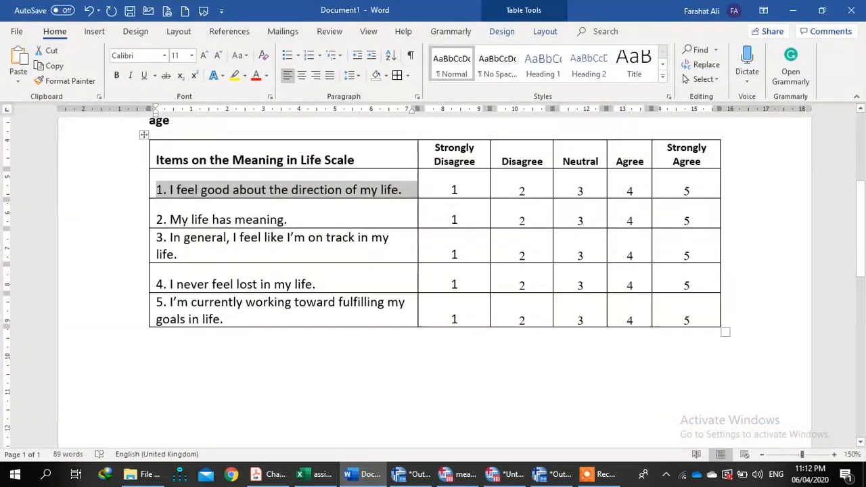
{"action": "left_click_drag", "start_coordinate": [157, 215], "coordinate": [219, 319]}
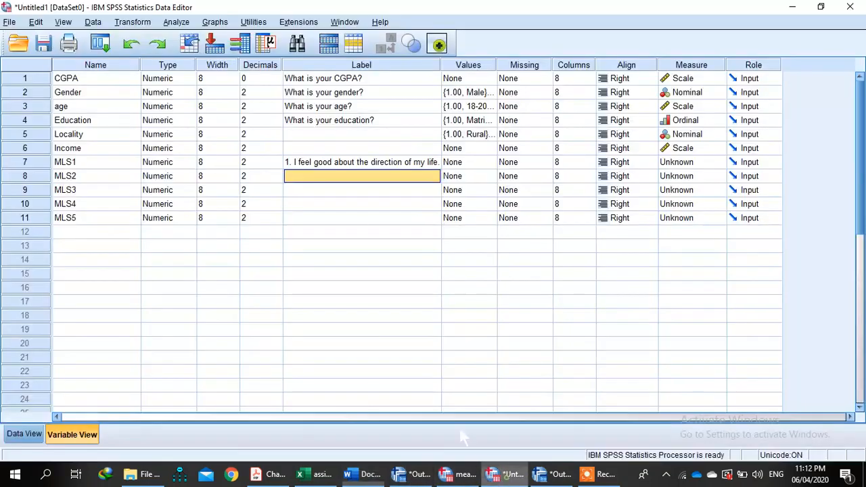
{"action": "left_click", "coordinate": [504, 474]}
{"action": "key", "text": "ctrl+v"}
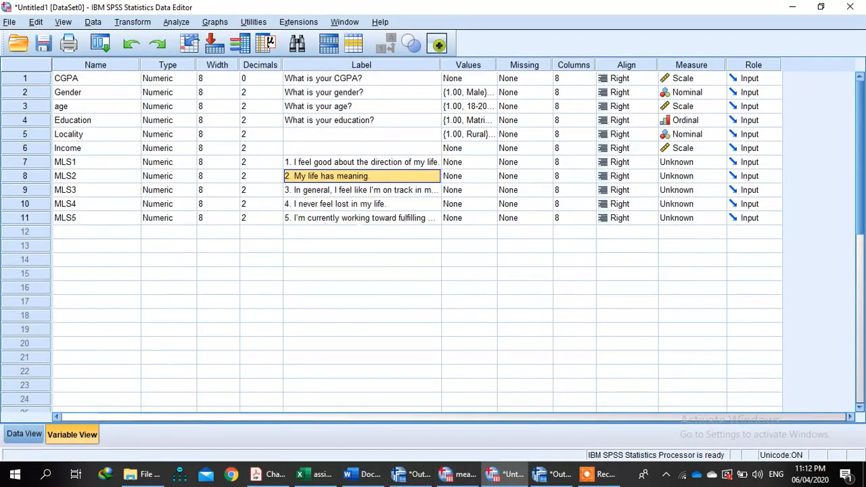
{"action": "left_click", "coordinate": [357, 261]}
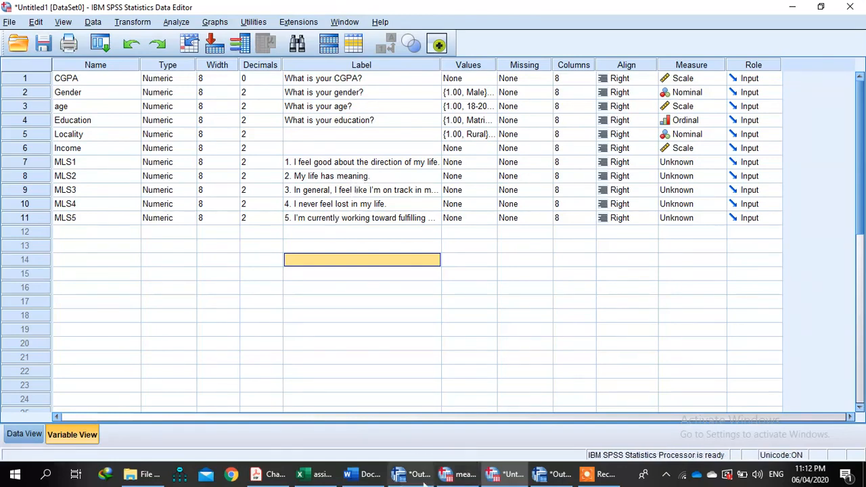
Check the Word table again, return to the untitled SPSS dataset and paste scale items 2 to 5 into the Label column from row 12
{"action": "left_click", "coordinate": [370, 474]}
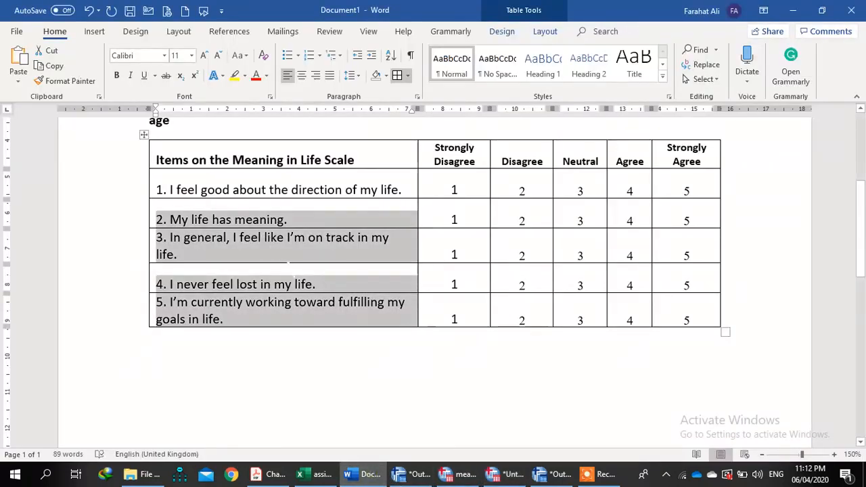
{"action": "left_click", "coordinate": [501, 477]}
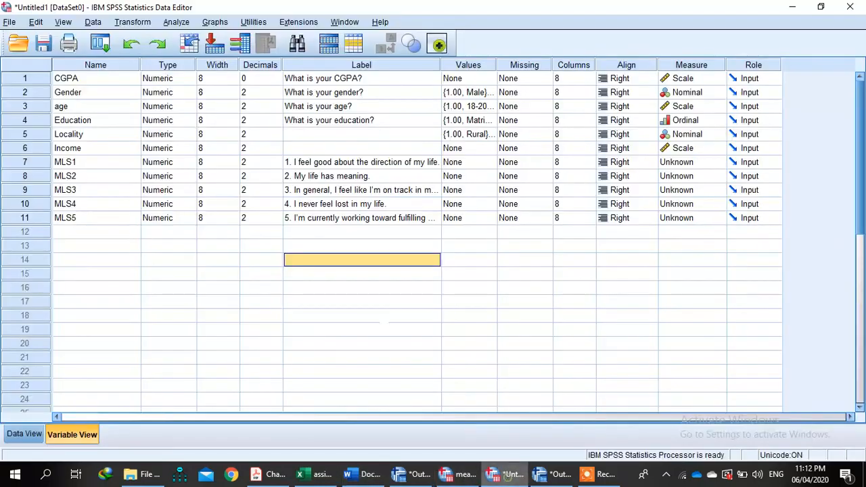
{"action": "left_click", "coordinate": [340, 232]}
{"action": "key", "text": "ctrl+v"}
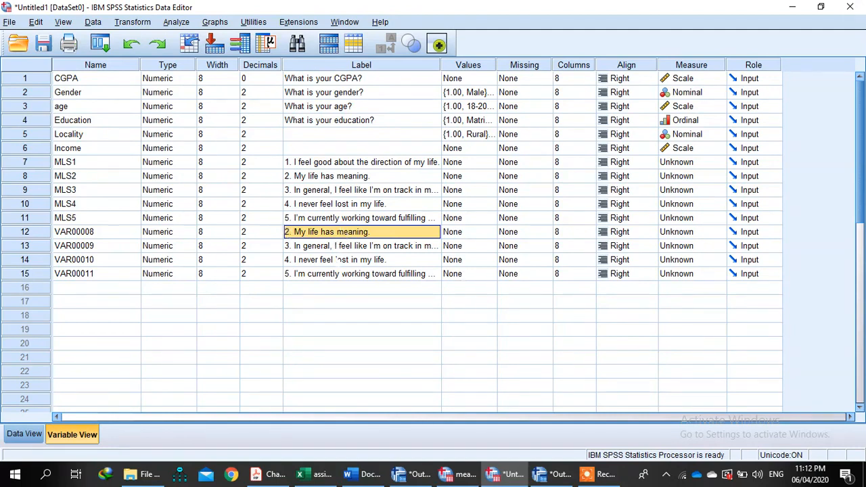
Delete the four extra variables in rows 12 to 15 below MLS5
{"action": "left_click", "coordinate": [34, 231]}
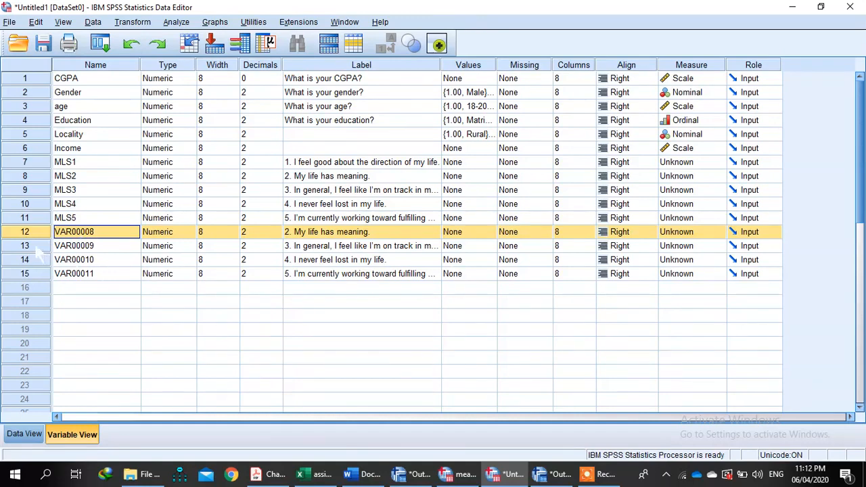
{"action": "key", "text": "shift+Down"}
{"action": "key", "text": "shift+Down"}
{"action": "key", "text": "shift+Down"}
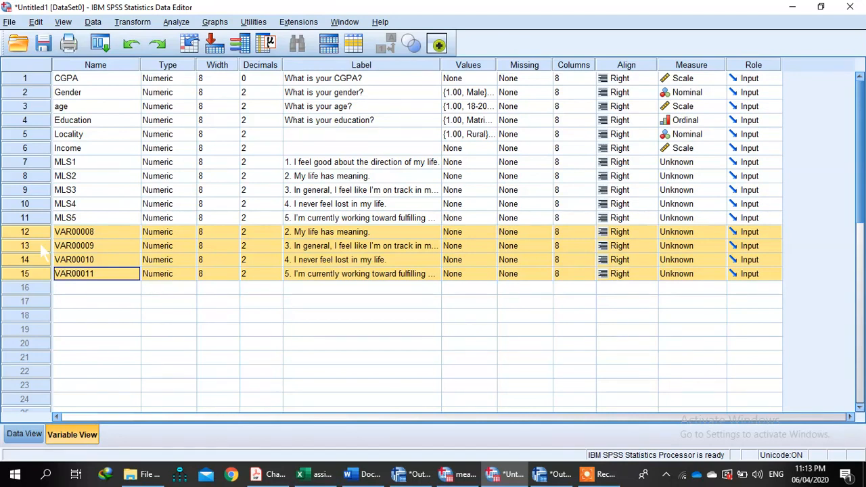
{"action": "right_click", "coordinate": [33, 231]}
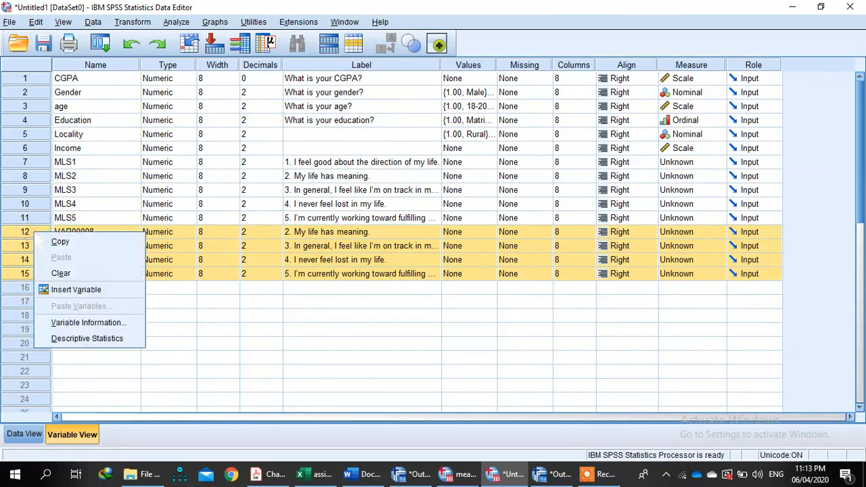
{"action": "left_click", "coordinate": [61, 273]}
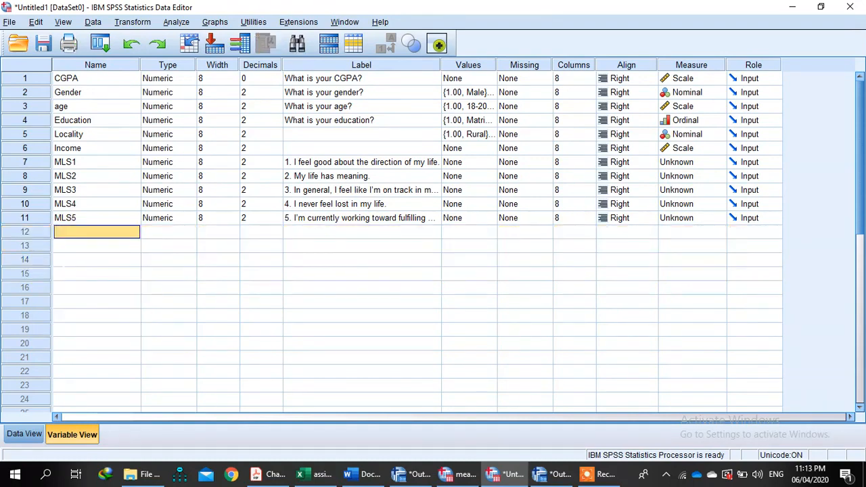
Insert a new variable above MLS1, move it between MLS2 and MLS3, and move it back to row 7
{"action": "left_click", "coordinate": [30, 161]}
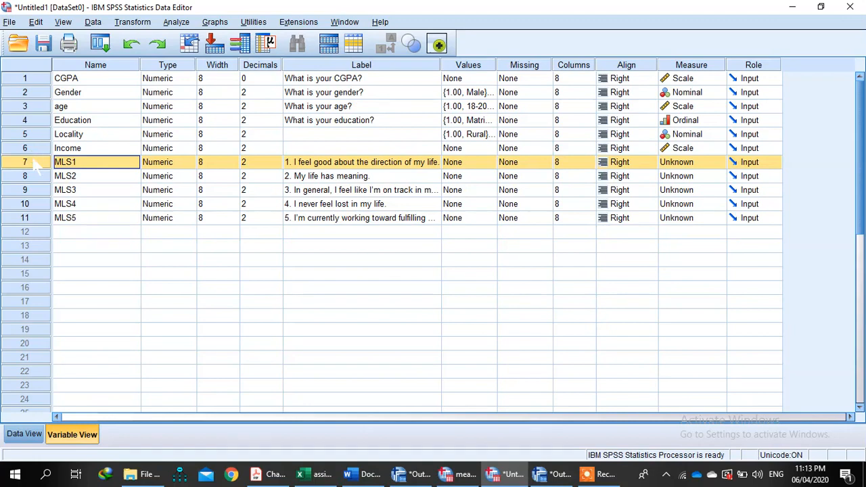
{"action": "right_click", "coordinate": [34, 163]}
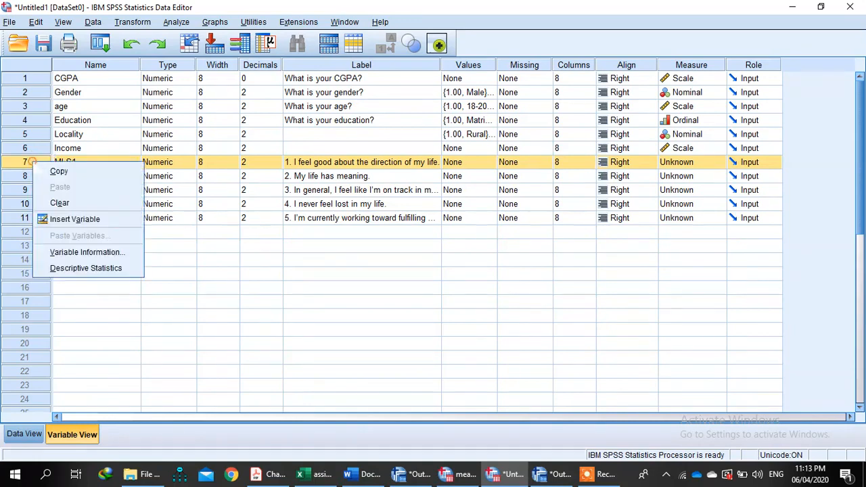
{"action": "left_click", "coordinate": [74, 220]}
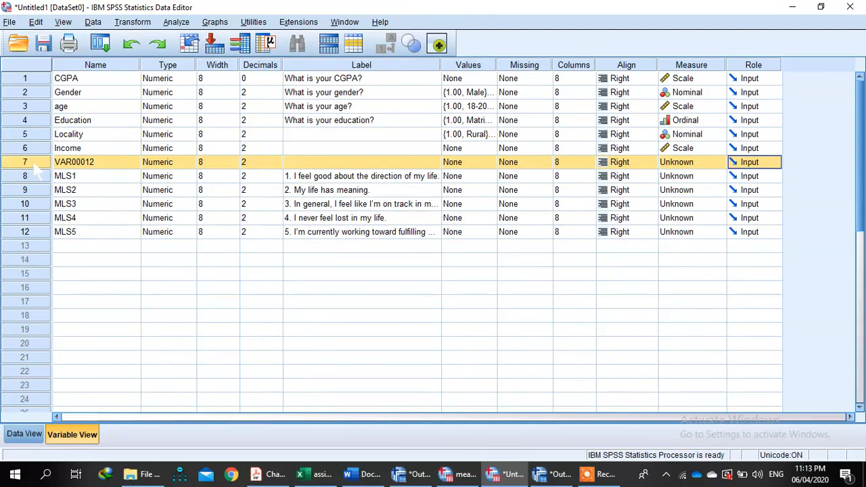
{"action": "left_click_drag", "start_coordinate": [32, 164], "coordinate": [34, 200]}
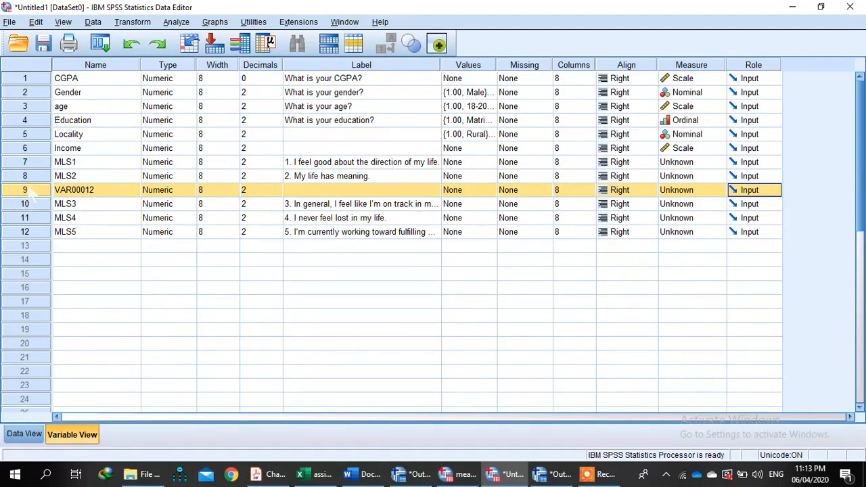
{"action": "left_click_drag", "start_coordinate": [25, 191], "coordinate": [31, 159]}
Delete the inserted unlabeled variable in row 7, above MLS1
{"action": "right_click", "coordinate": [29, 157]}
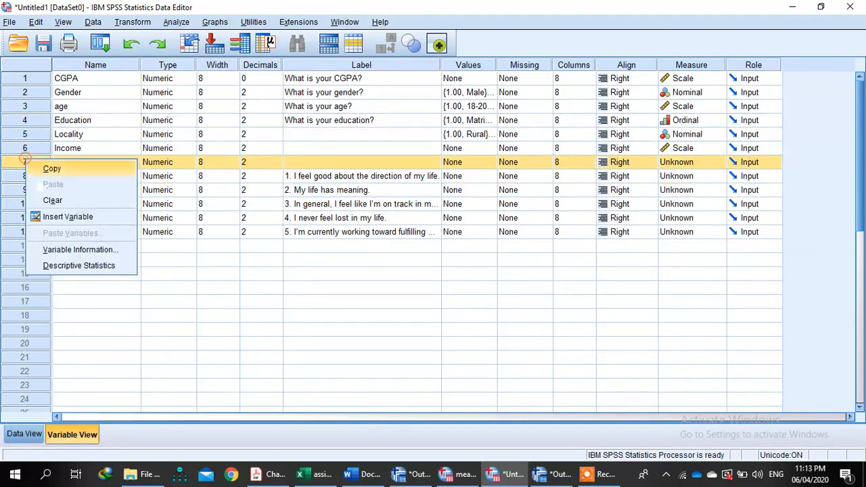
{"action": "left_click", "coordinate": [70, 197]}
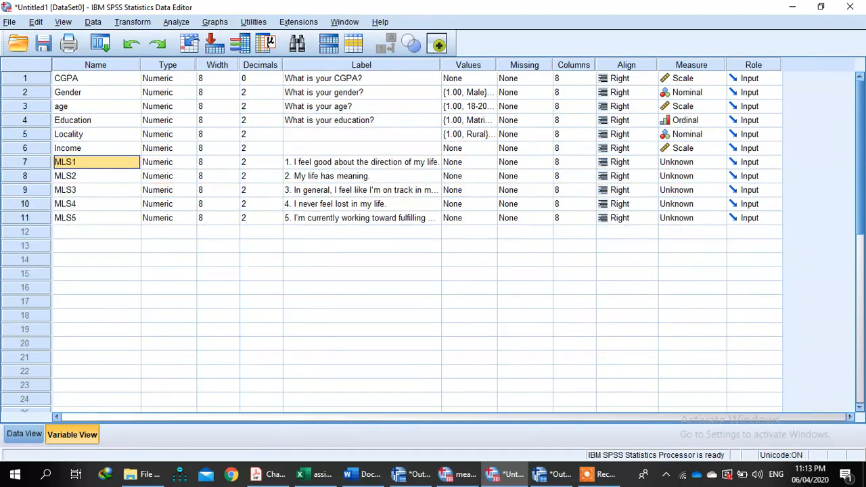
{"action": "left_click", "coordinate": [287, 258]}
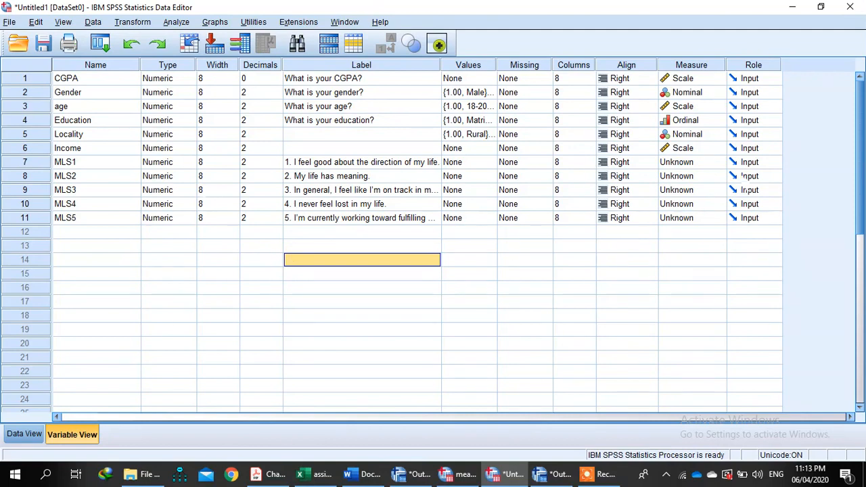
Set the measurement level of MLS1 to Scale
{"action": "left_click", "coordinate": [697, 162]}
{"action": "left_click", "coordinate": [686, 176]}
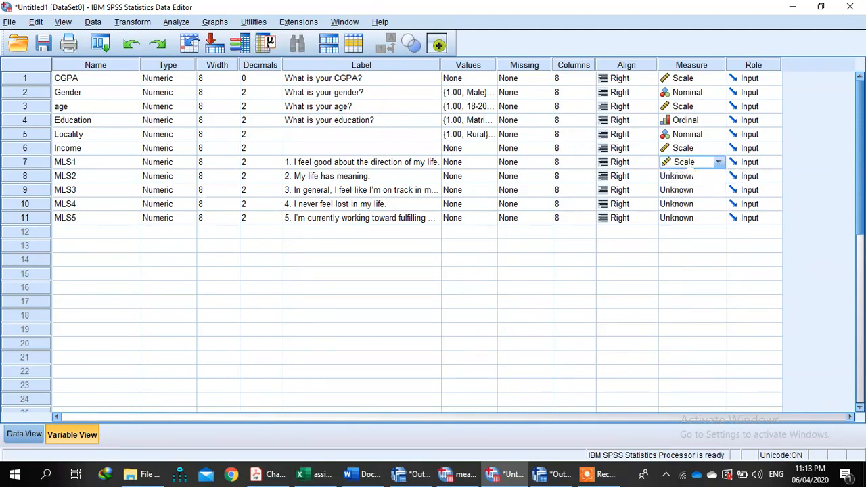
{"action": "left_click", "coordinate": [684, 160]}
{"action": "left_click", "coordinate": [686, 173]}
Open the MLS1 value labels, consult the response scale in the Word table and add 1 as "Strongly Disagree"
{"action": "left_click", "coordinate": [474, 161]}
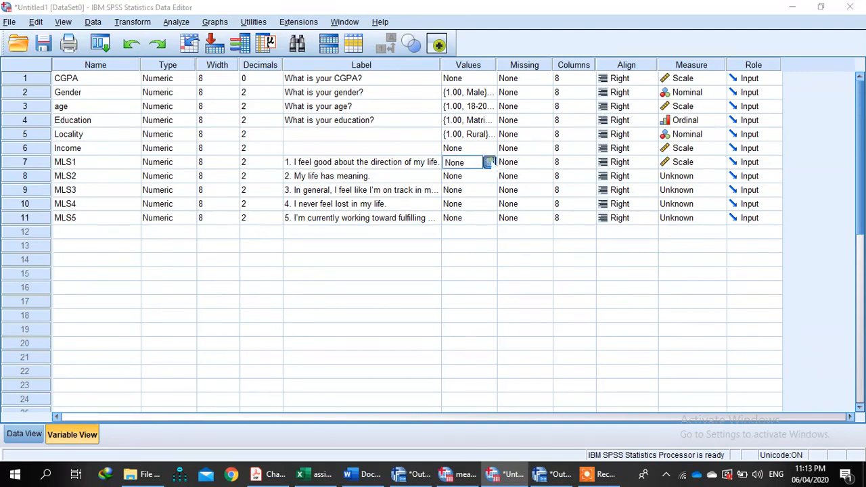
{"action": "left_click", "coordinate": [489, 162]}
{"action": "left_click_drag", "start_coordinate": [398, 145], "coordinate": [530, 75]}
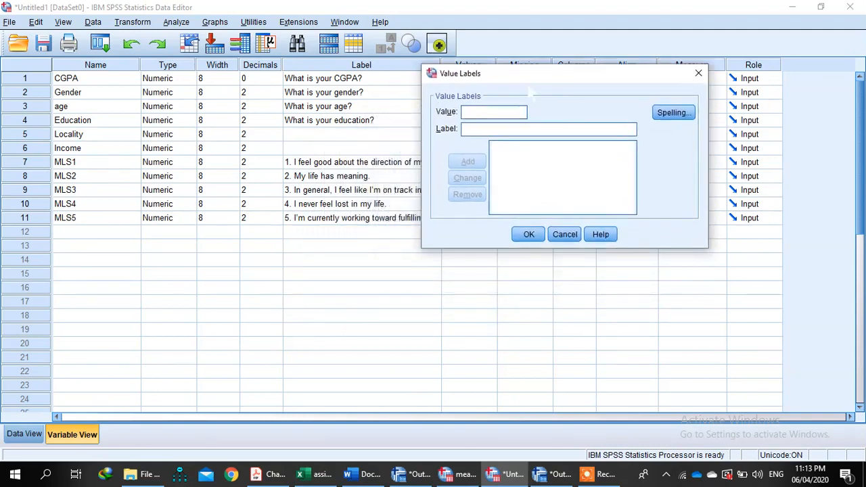
{"action": "left_click", "coordinate": [365, 476]}
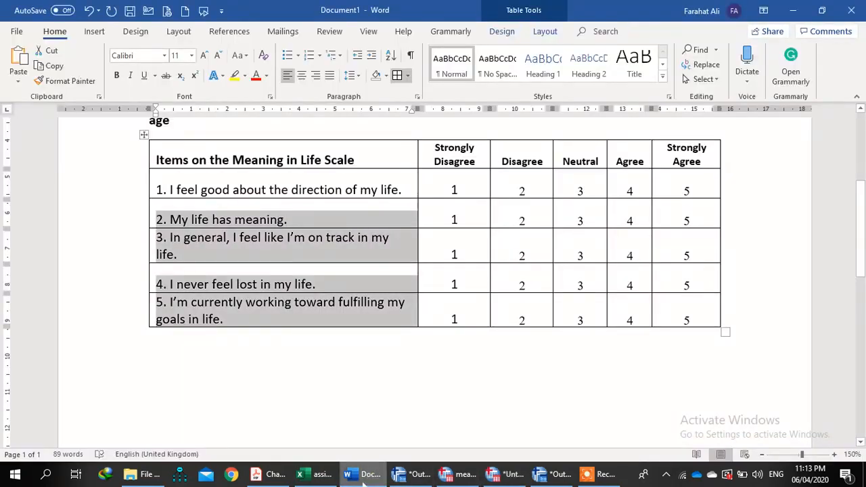
{"action": "left_click", "coordinate": [504, 475]}
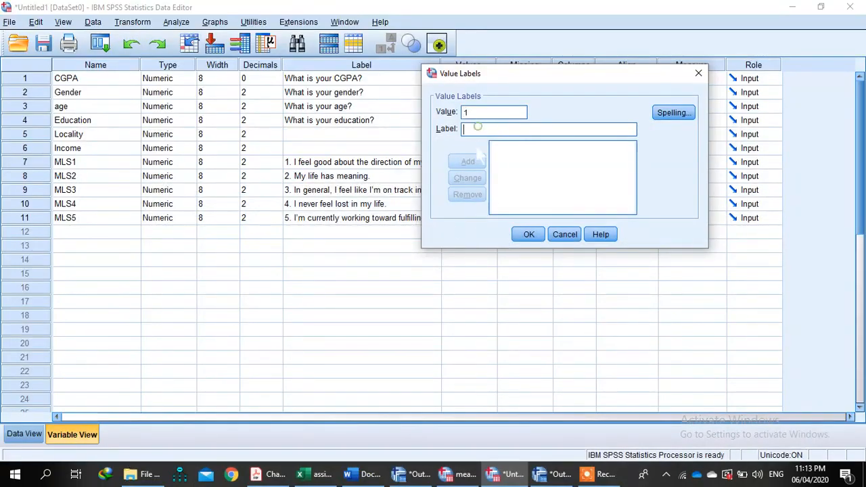
{"action": "left_click", "coordinate": [365, 475]}
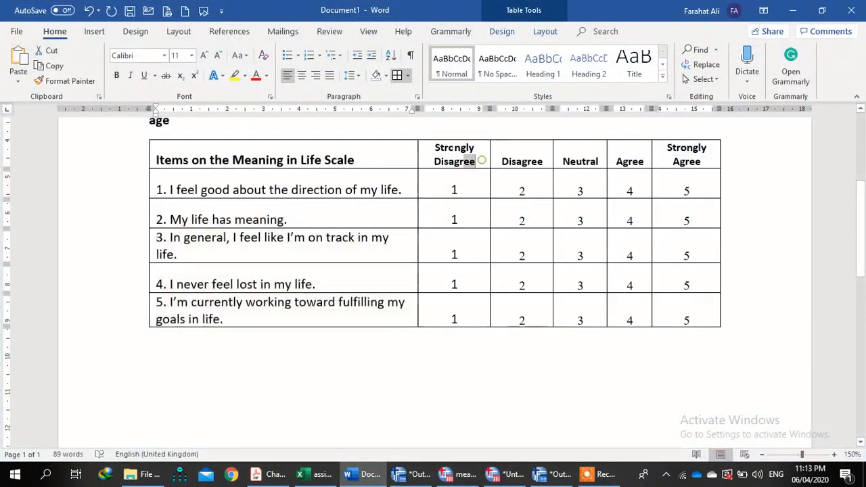
{"action": "left_click", "coordinate": [365, 475]}
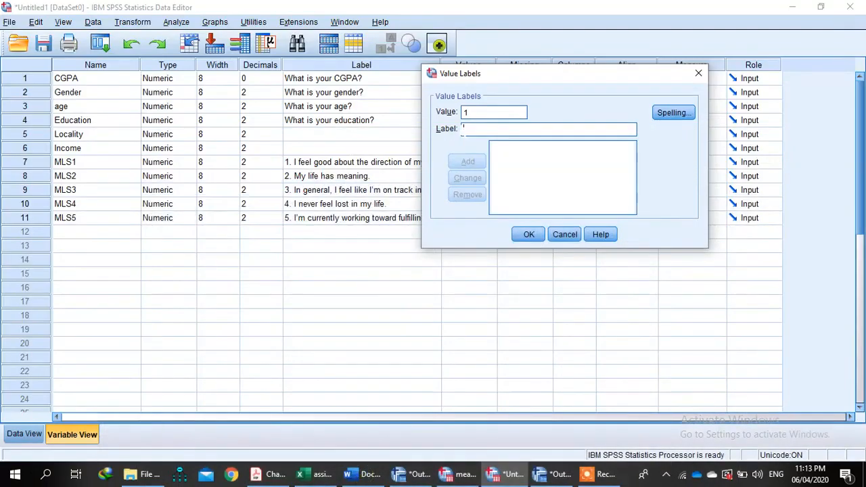
{"action": "type", "text": "Strongly Disagree"}
{"action": "left_click", "coordinate": [467, 161]}
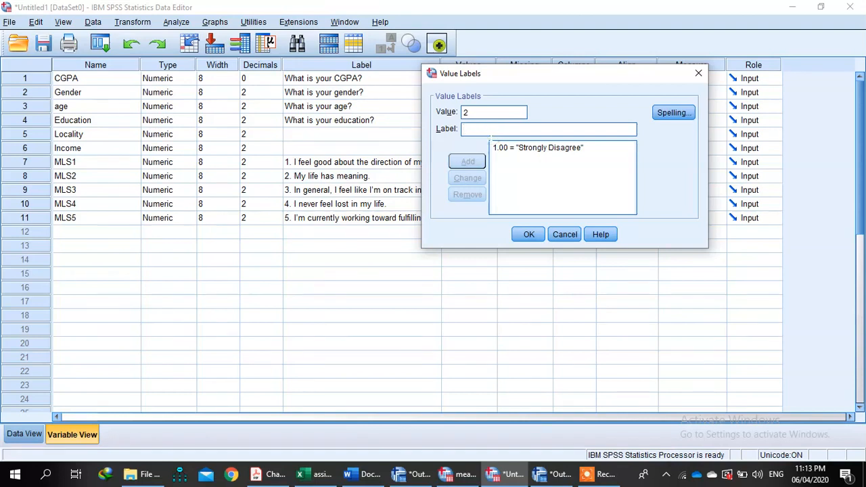
Add value labels for MLS1 with 2 as "Disagree" and 3 as "Neutral"
{"action": "type", "text": "Disagree"}
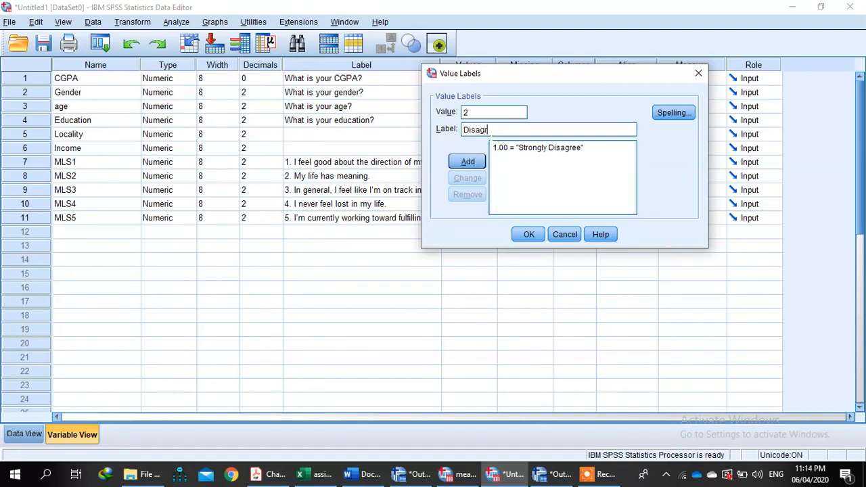
{"action": "left_click", "coordinate": [470, 162]}
{"action": "type", "text": "3"}
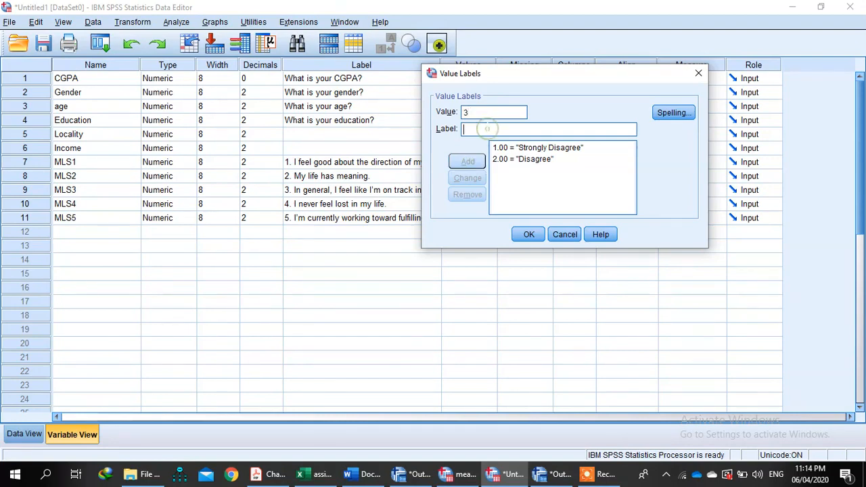
{"action": "left_click", "coordinate": [497, 128]}
{"action": "type", "text": "Neutra"}
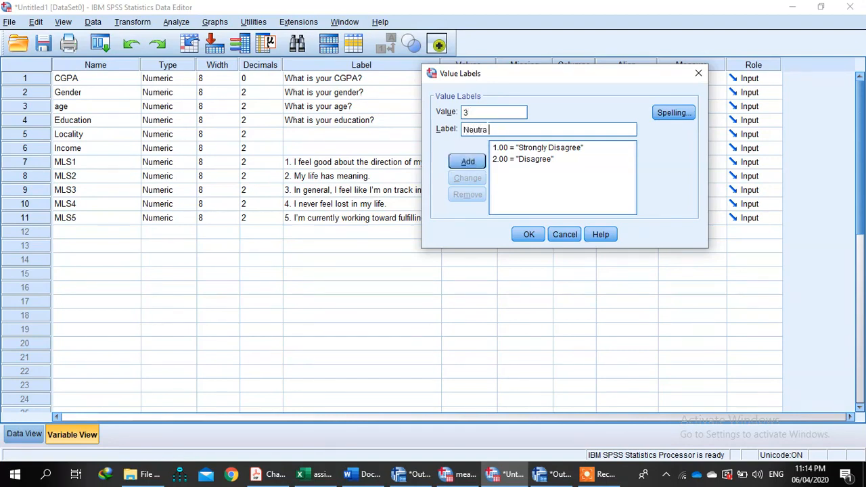
{"action": "type", "text": "l"}
{"action": "left_click", "coordinate": [467, 161]}
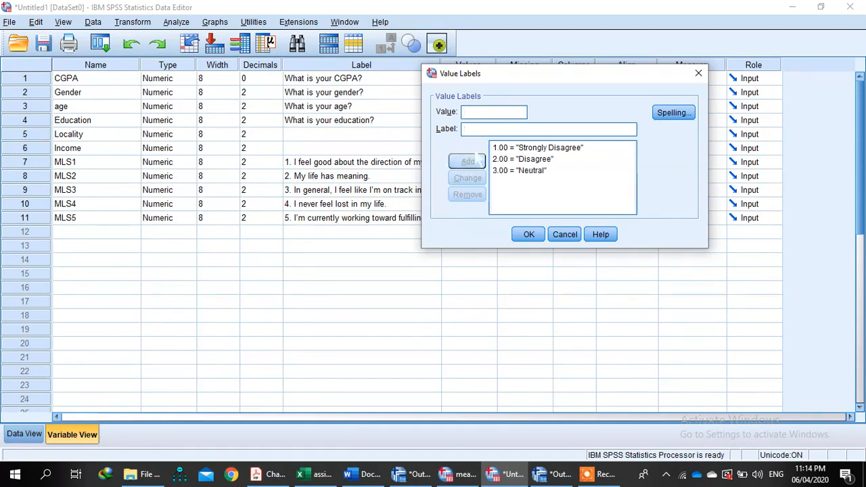
Add the MLS1 value label 4 as "Agree"
{"action": "type", "text": "4"}
{"action": "left_click", "coordinate": [480, 129]}
{"action": "type", "text": "Agree"}
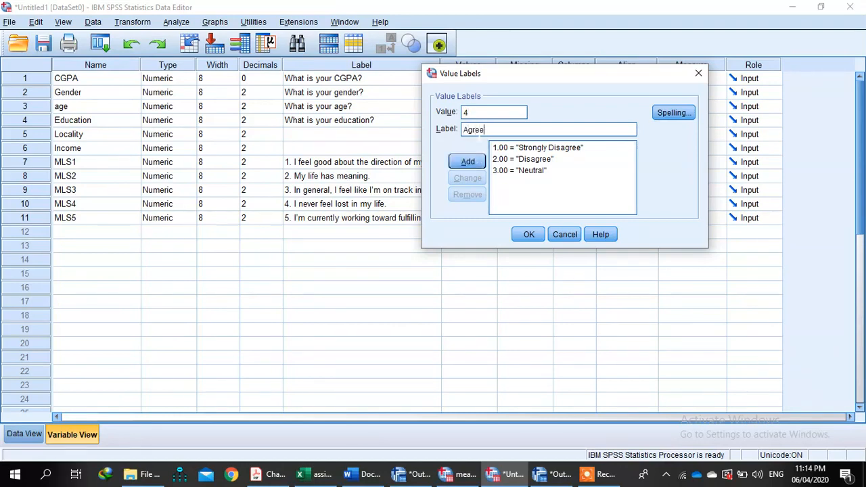
{"action": "left_click", "coordinate": [468, 162]}
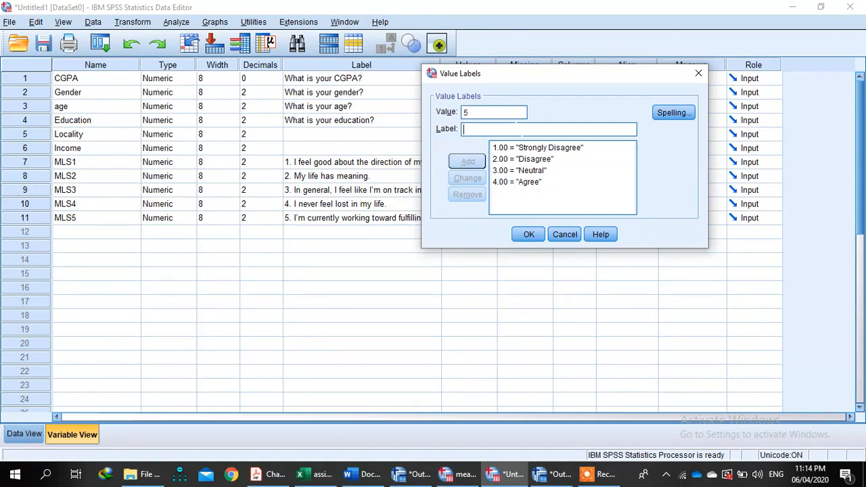
Check the last response option in the Word table, add the MLS1 value label 5 as "Strongly Agree" and apply the labels
{"action": "left_click", "coordinate": [361, 473]}
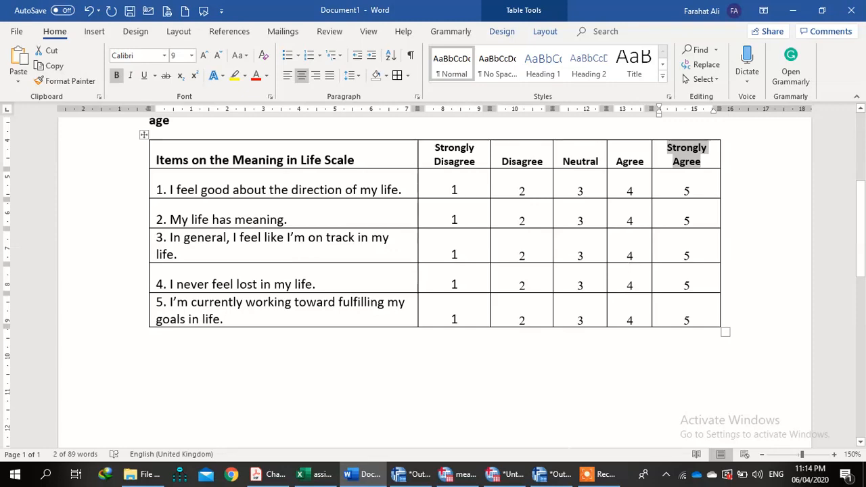
{"action": "left_click", "coordinate": [506, 473]}
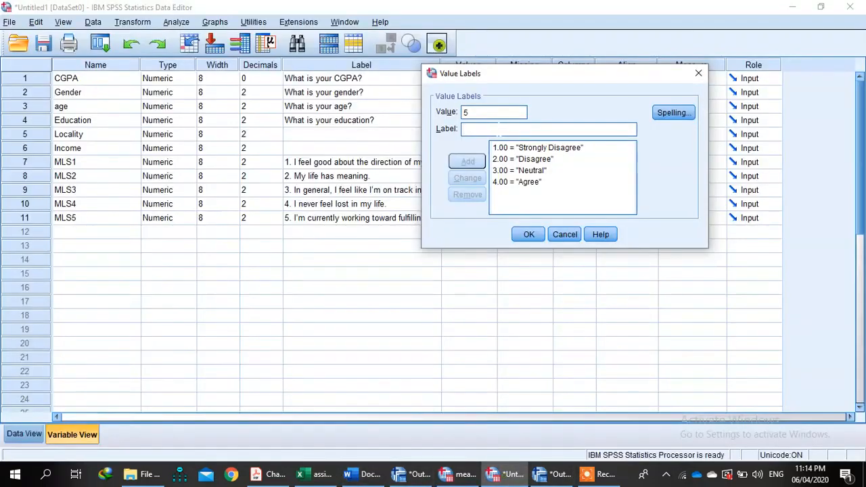
{"action": "type", "text": "Strongly Agree"}
{"action": "left_click", "coordinate": [469, 163]}
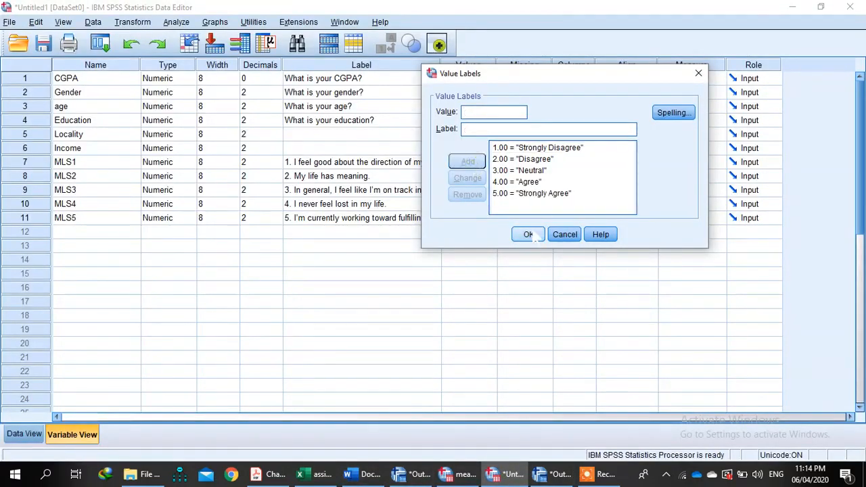
{"action": "left_click", "coordinate": [528, 234]}
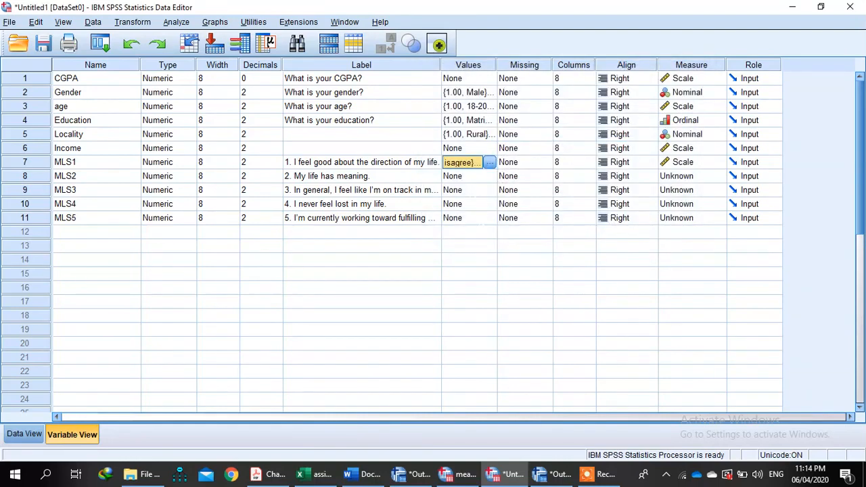
{"action": "left_click", "coordinate": [465, 246]}
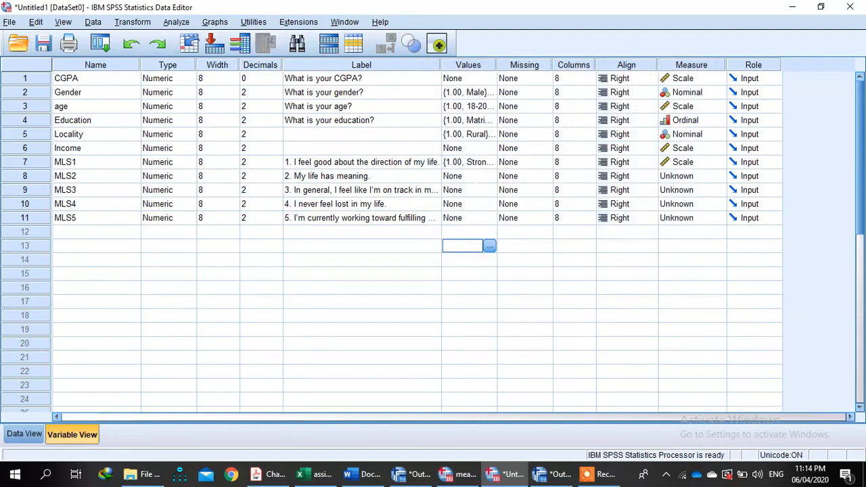
{"action": "left_click", "coordinate": [466, 175]}
{"action": "left_click", "coordinate": [488, 176]}
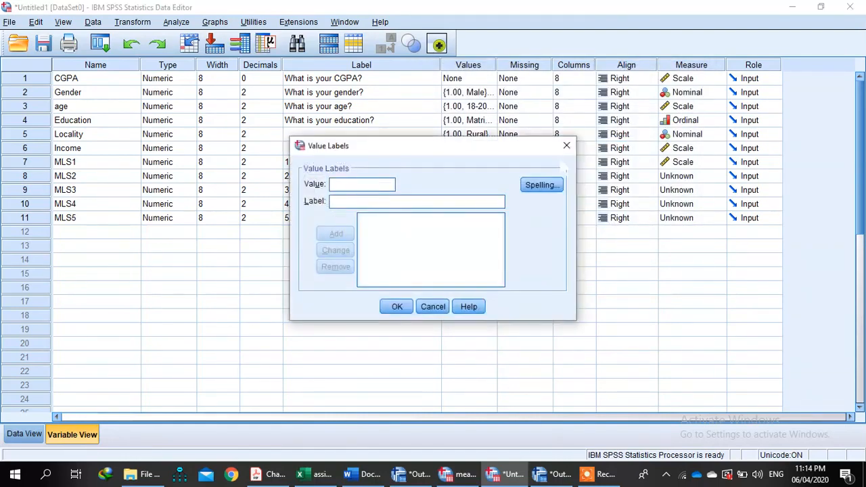
{"action": "left_click", "coordinate": [564, 144]}
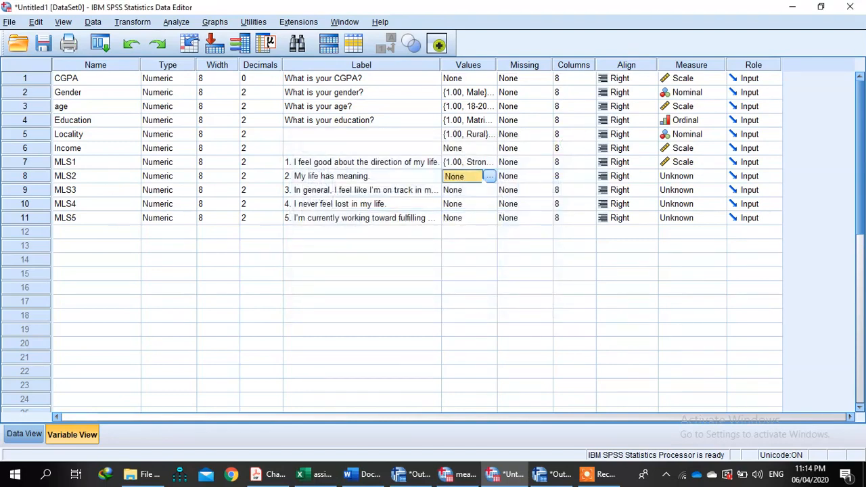
{"action": "left_click", "coordinate": [488, 176]}
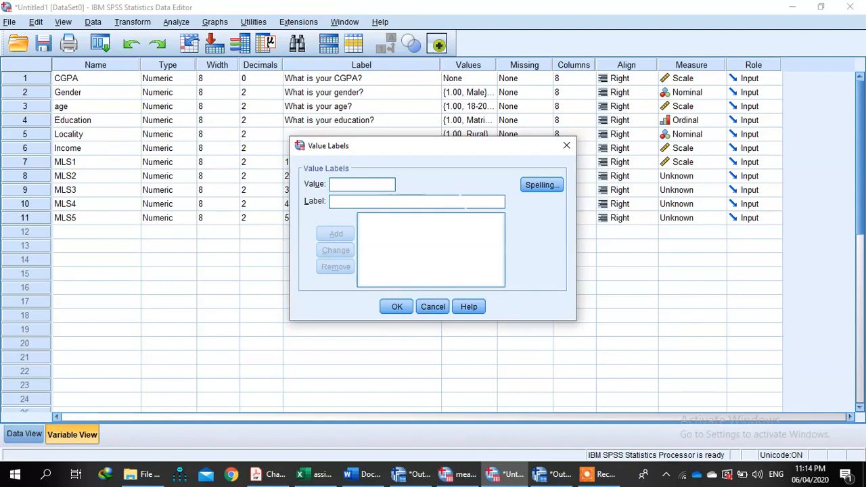
{"action": "left_click", "coordinate": [566, 146]}
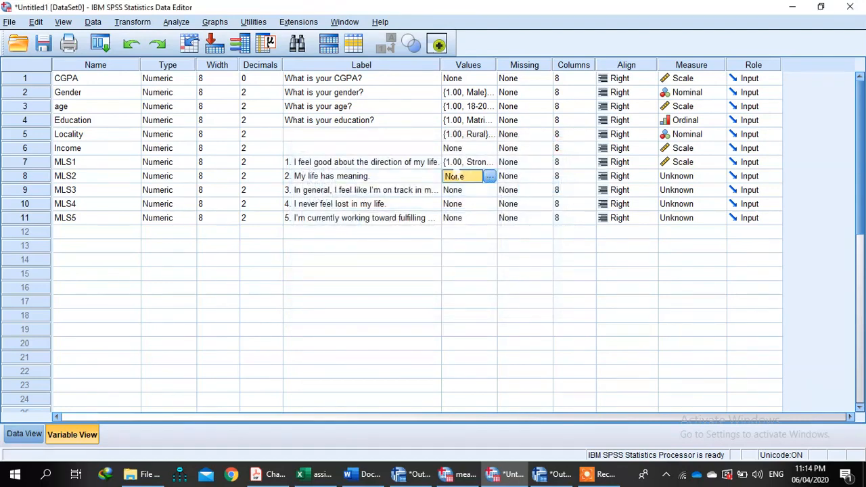
Copy the value labels of MLS1 to the variables MLS2 through MLS5
{"action": "left_click", "coordinate": [488, 162]}
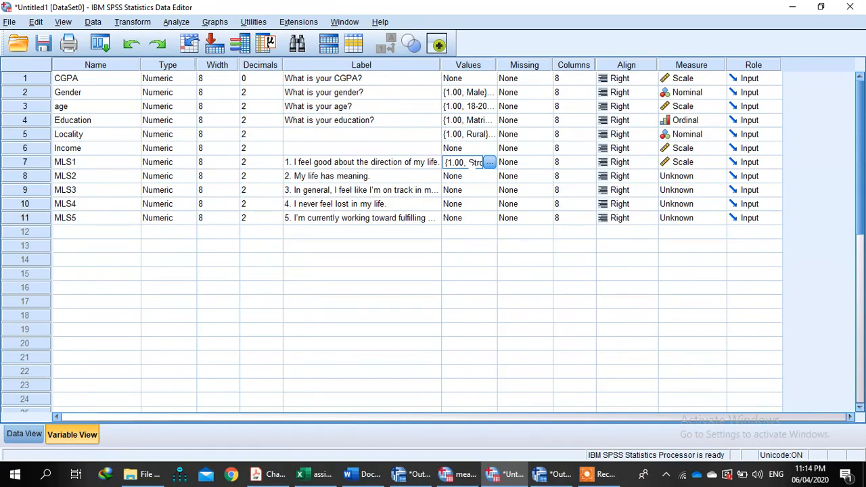
{"action": "left_click_drag", "start_coordinate": [466, 175], "coordinate": [471, 225]}
{"action": "key", "text": "ctrl+v"}
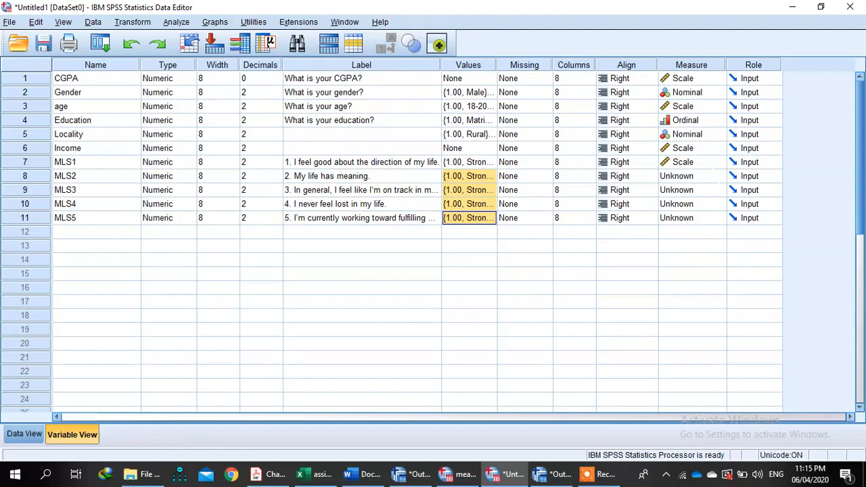
Set the measurement level of MLS2, MLS3, MLS4 and MLS5 to Scale
{"action": "left_click", "coordinate": [703, 175]}
{"action": "left_click", "coordinate": [691, 188]}
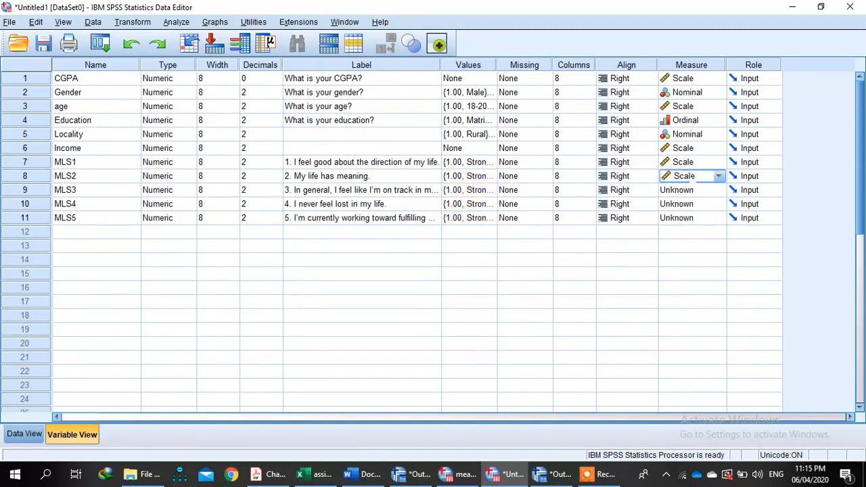
{"action": "left_click_drag", "start_coordinate": [690, 191], "coordinate": [689, 218]}
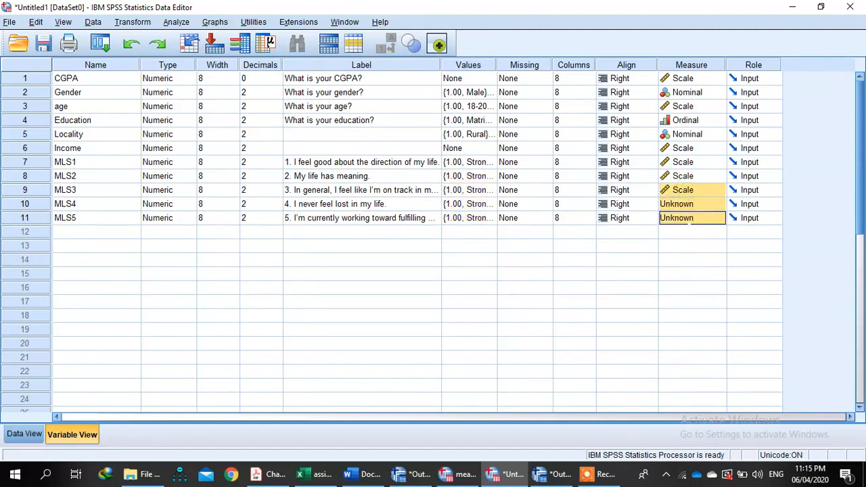
{"action": "left_click", "coordinate": [690, 247]}
{"action": "left_click", "coordinate": [693, 203]}
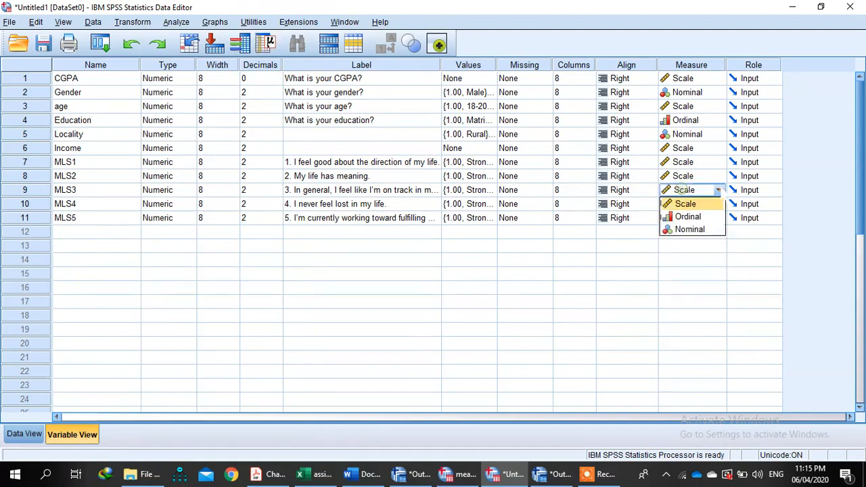
{"action": "left_click", "coordinate": [696, 219]}
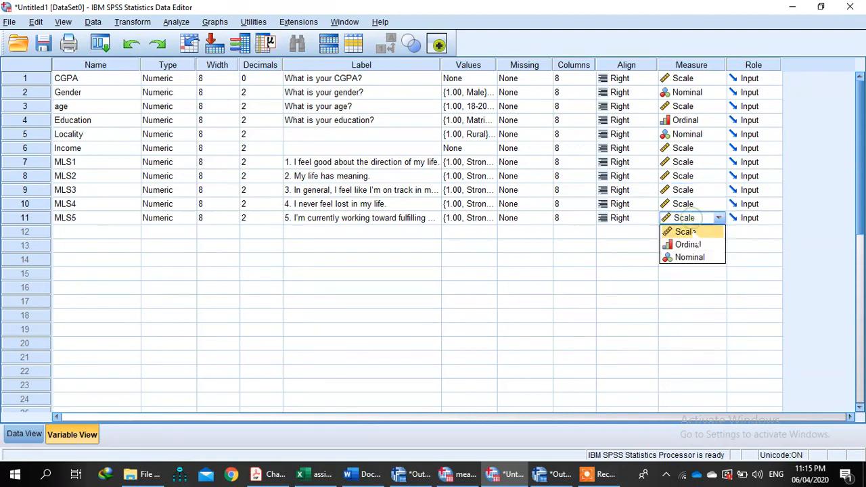
{"action": "left_click", "coordinate": [691, 231]}
{"action": "left_click", "coordinate": [618, 260]}
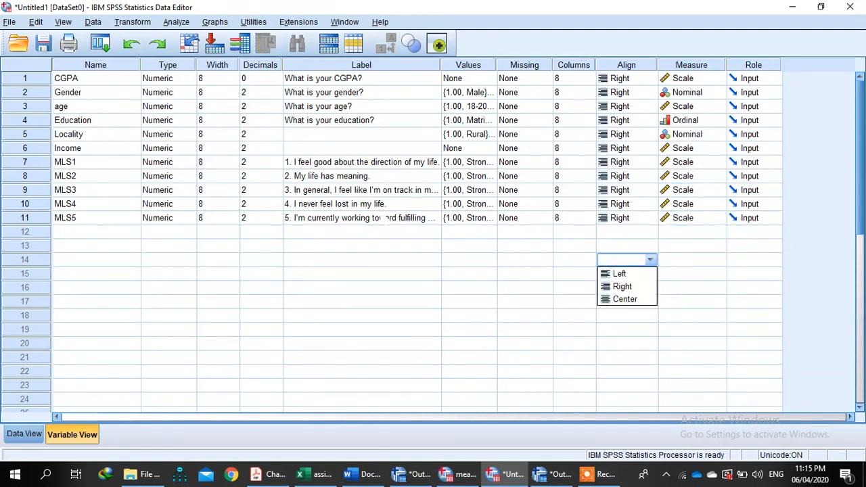
{"action": "left_click", "coordinate": [305, 301]}
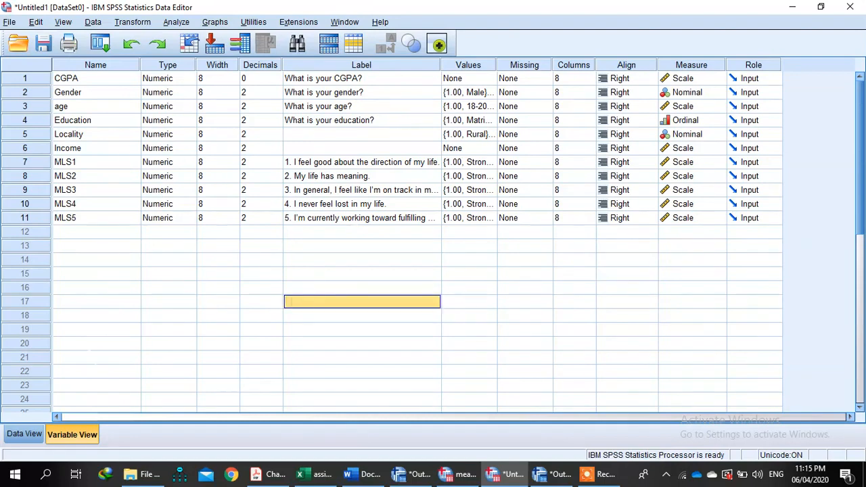
Delete the trial cases in rows 1 to 4 from the data grid and dismiss the resulting message
{"action": "left_click", "coordinate": [25, 434]}
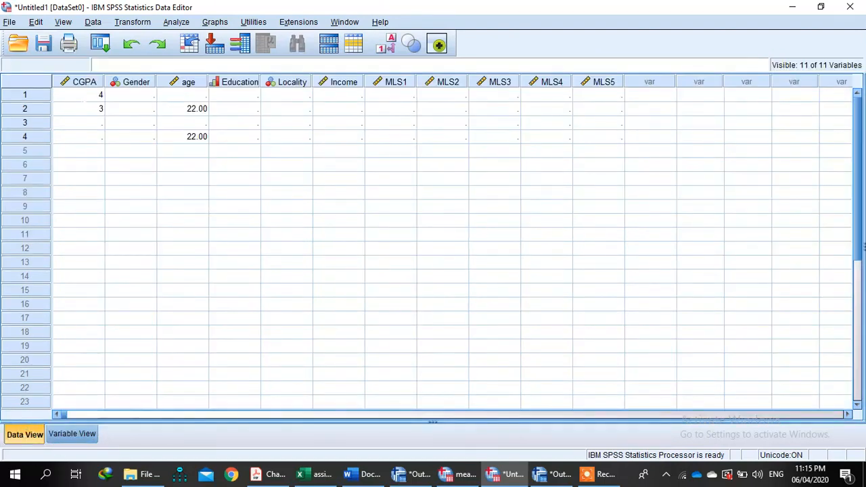
{"action": "left_click_drag", "start_coordinate": [34, 98], "coordinate": [31, 135]}
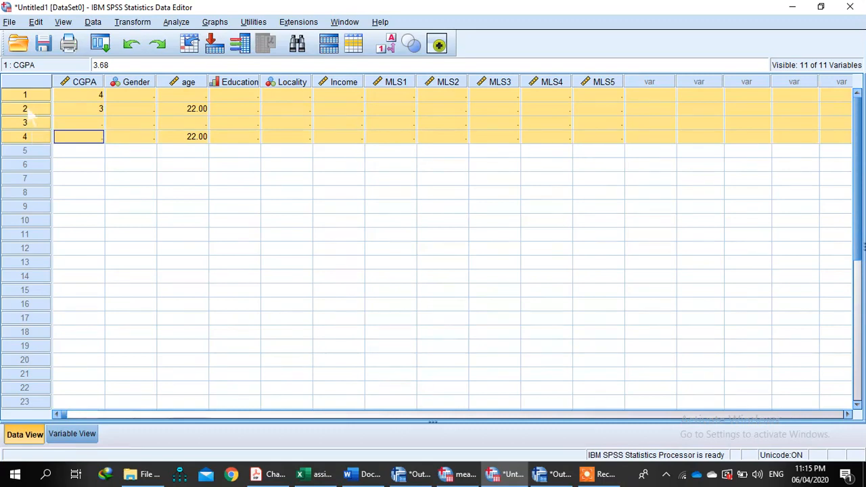
{"action": "right_click", "coordinate": [26, 108]}
{"action": "left_click", "coordinate": [54, 163]}
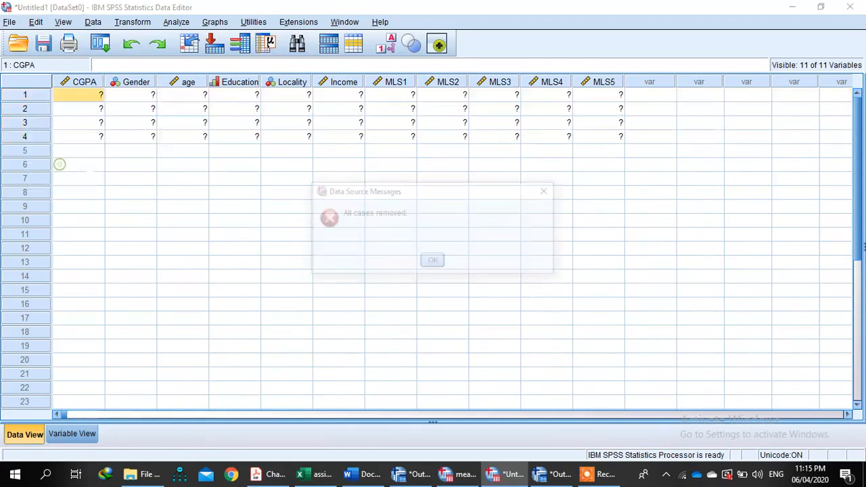
{"action": "left_click", "coordinate": [548, 191]}
{"action": "left_click", "coordinate": [130, 178]}
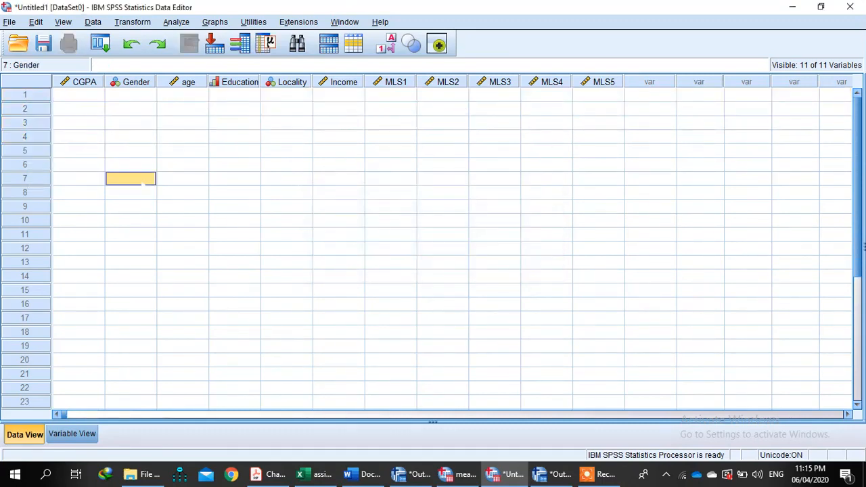
Delete the CGPA variable from the variable definitions
{"action": "left_click", "coordinate": [72, 434]}
{"action": "left_click", "coordinate": [31, 78]}
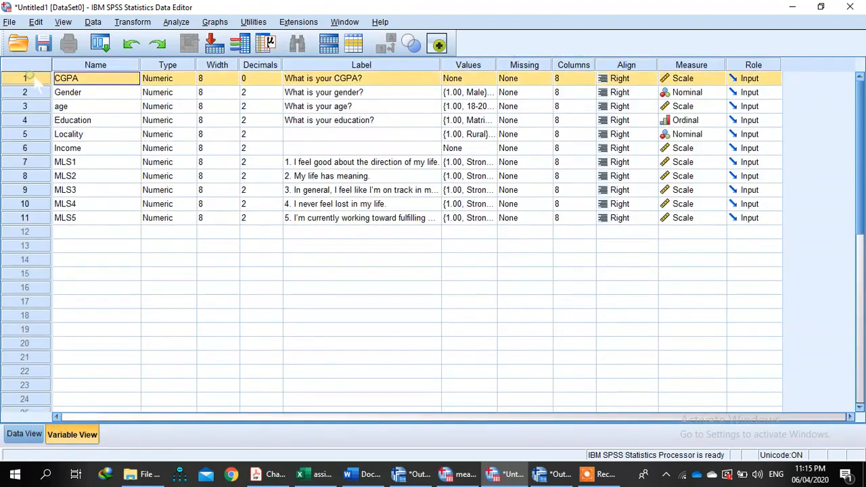
{"action": "right_click", "coordinate": [33, 79]}
{"action": "left_click", "coordinate": [73, 115]}
{"action": "left_click", "coordinate": [230, 260]}
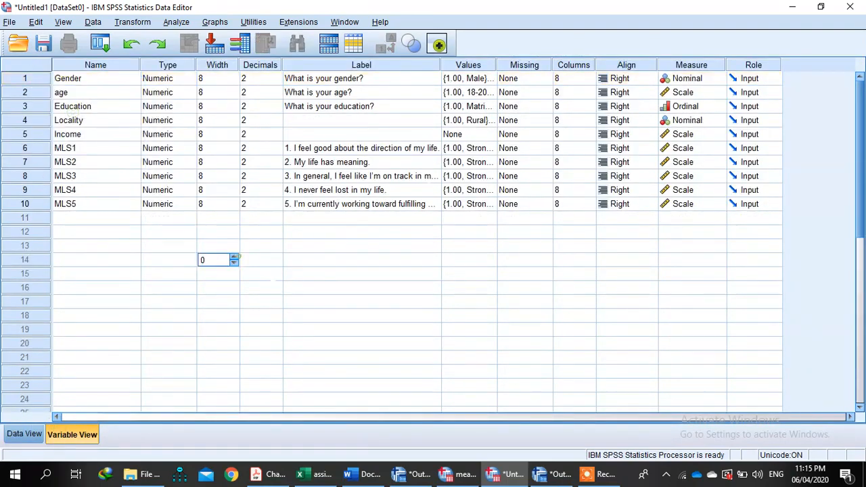
Switch to the meaning.sav dataset and examine the meaning1 to meaning5 responses across rows 1 to 20
{"action": "left_click", "coordinate": [464, 478]}
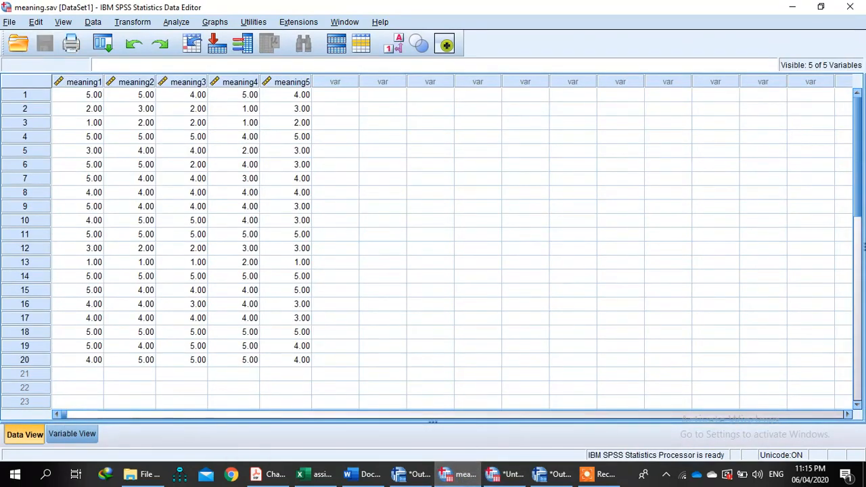
{"action": "left_click_drag", "start_coordinate": [88, 95], "coordinate": [306, 359]}
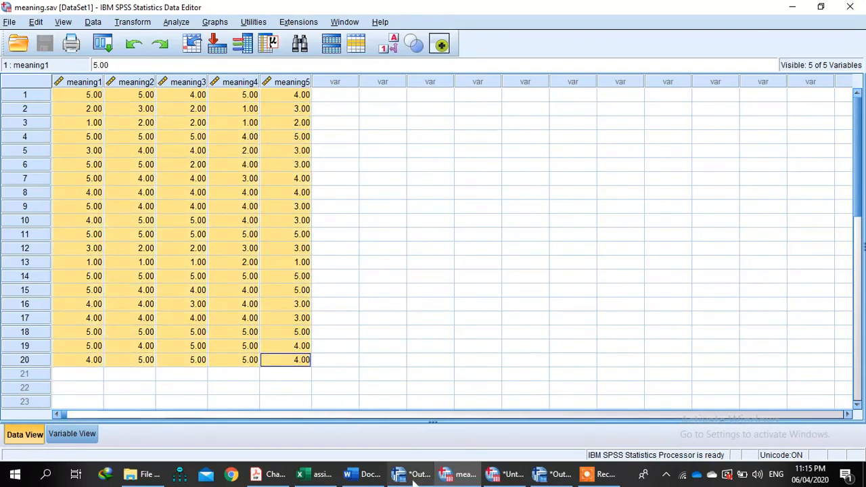
{"action": "mouse_move", "coordinate": [405, 473]}
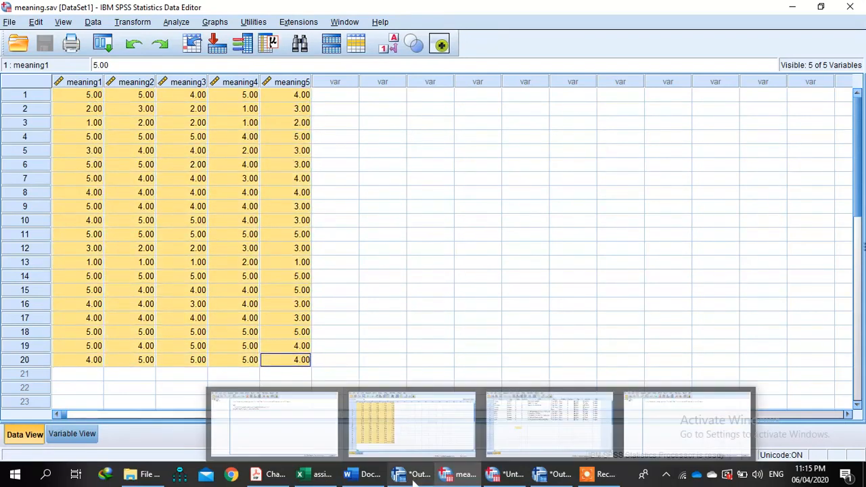
Return to the untitled dataset, look over empty rows 1 to 20 in its data grid and select the first Gender cell
{"action": "left_click", "coordinate": [511, 475]}
{"action": "left_click", "coordinate": [24, 434]}
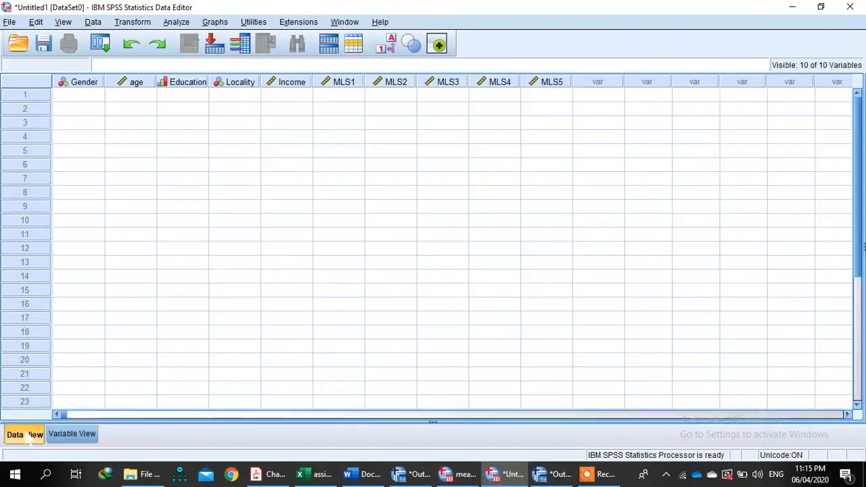
{"action": "left_click_drag", "start_coordinate": [24, 96], "coordinate": [29, 346]}
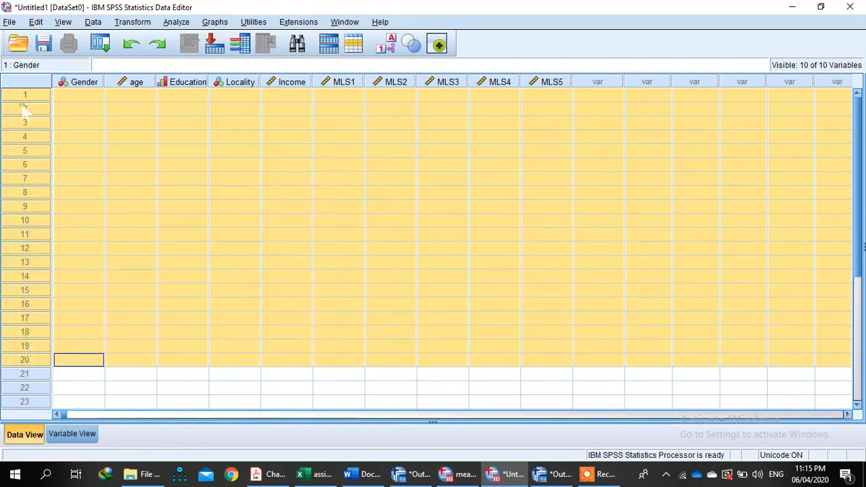
{"action": "left_click", "coordinate": [115, 179]}
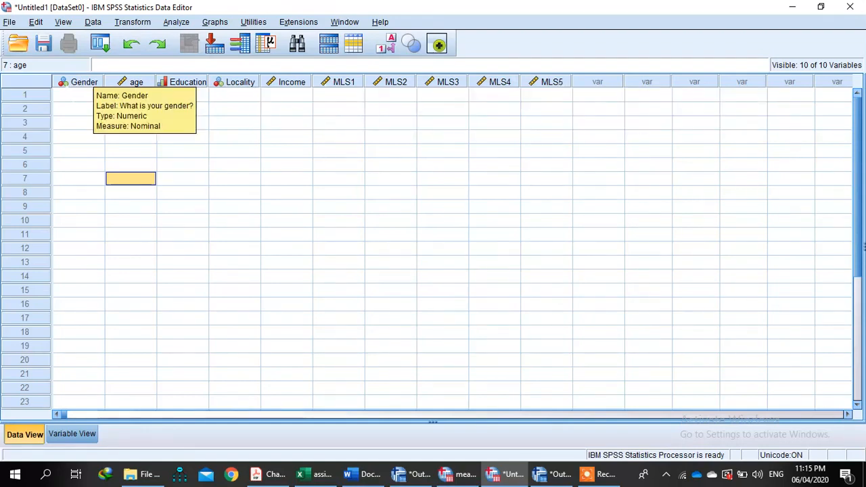
{"action": "left_click", "coordinate": [82, 96]}
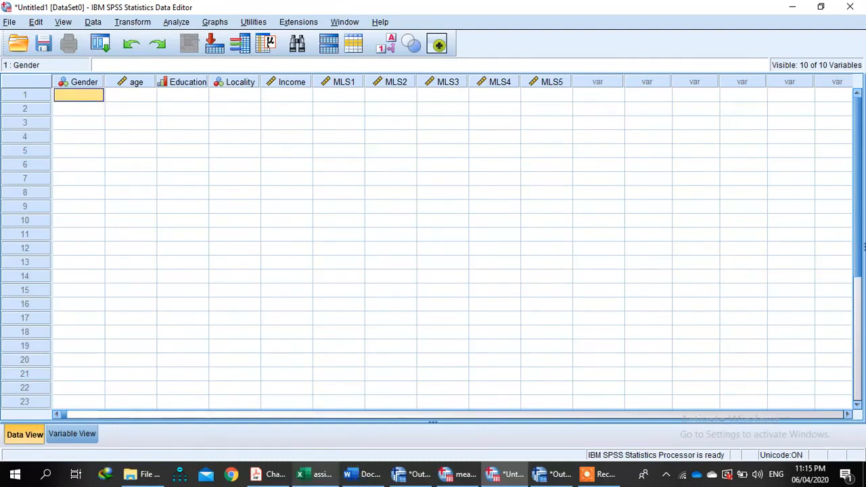
In the Word questionnaire, fill in the sample answers Male for Gender, Intermediate for Education and Urban for Locality
{"action": "left_click", "coordinate": [350, 475]}
{"action": "scroll", "coordinate": [257, 187], "scroll_direction": "up", "scroll_amount": 5}
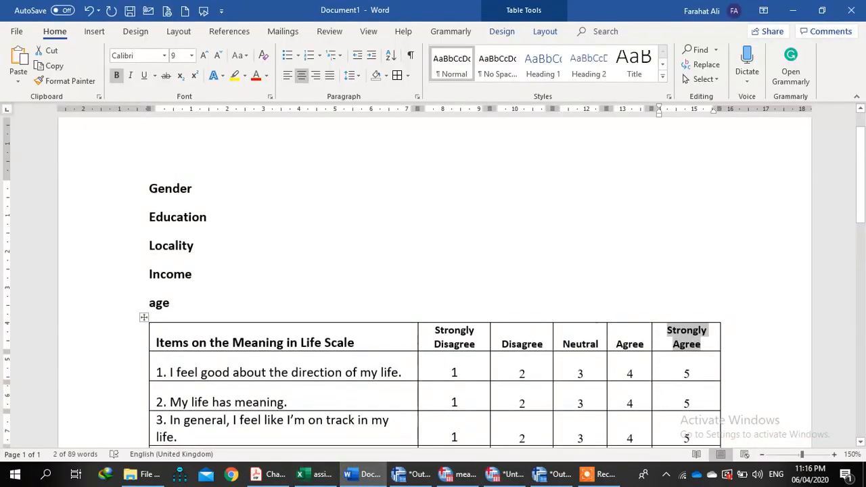
{"action": "left_click", "coordinate": [257, 188]}
{"action": "type", "text": "Male"}
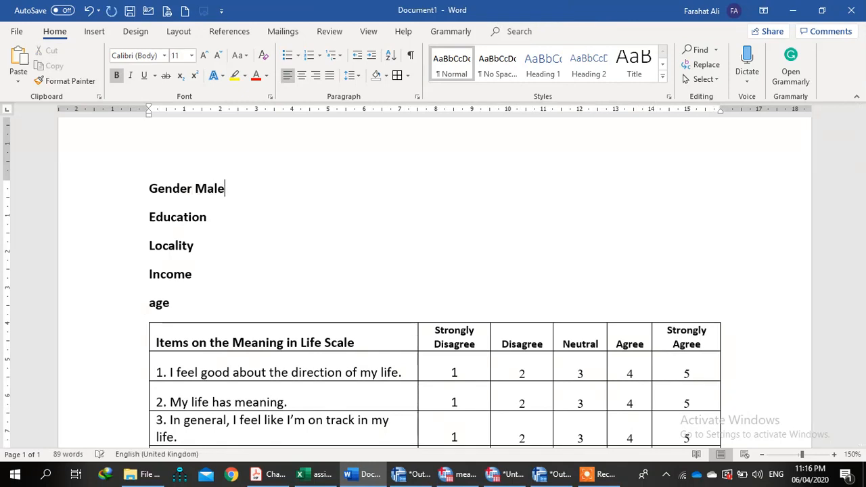
{"action": "left_click", "coordinate": [233, 217]}
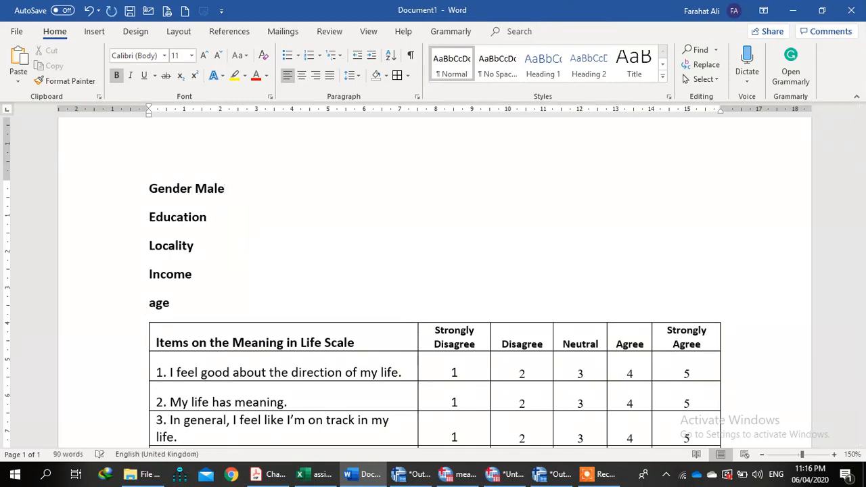
{"action": "type", "text": "Intermediate"}
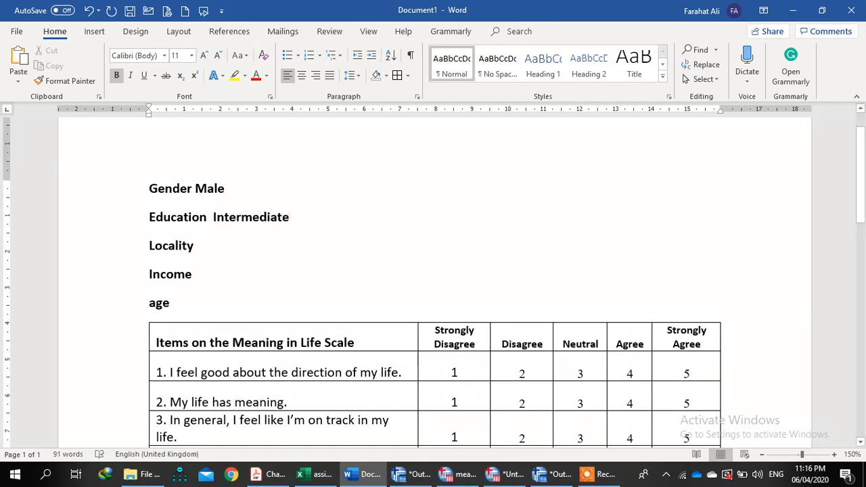
{"action": "left_click", "coordinate": [223, 252]}
{"action": "type", "text": "Urban"}
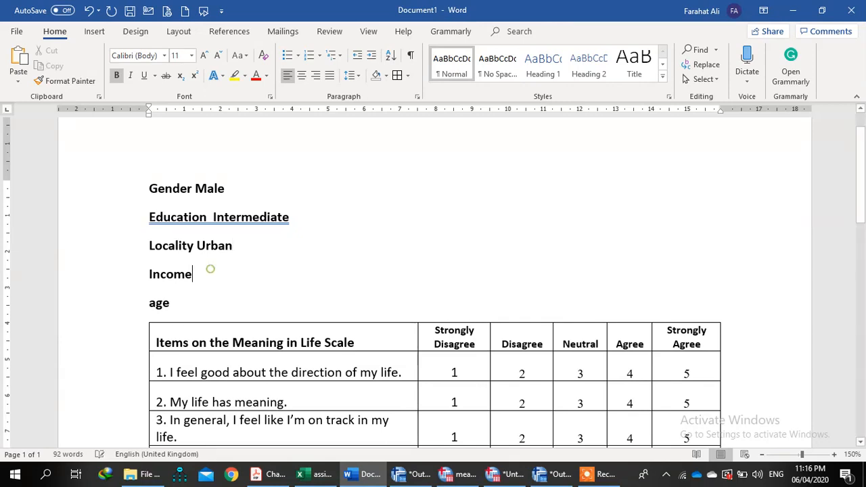
Fill in 20000 as the income answer in the questionnaire and relabel the line Family Income
{"action": "type", "text": " 2"}
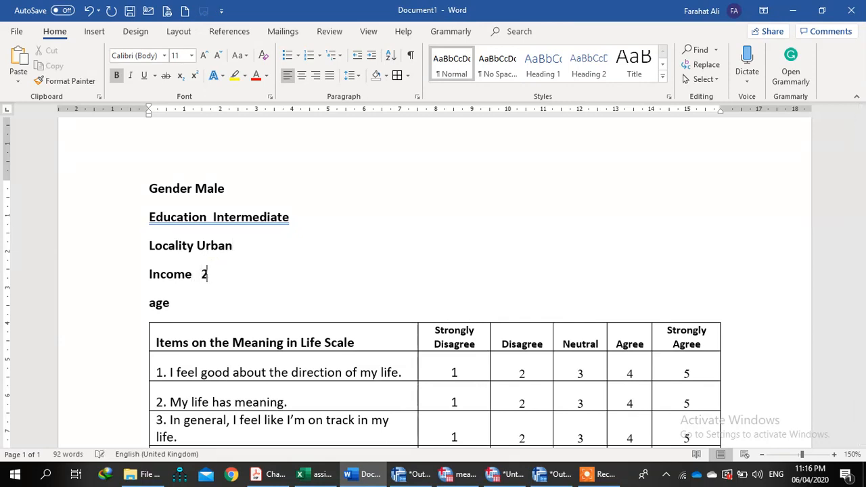
{"action": "type", "text": "0000"}
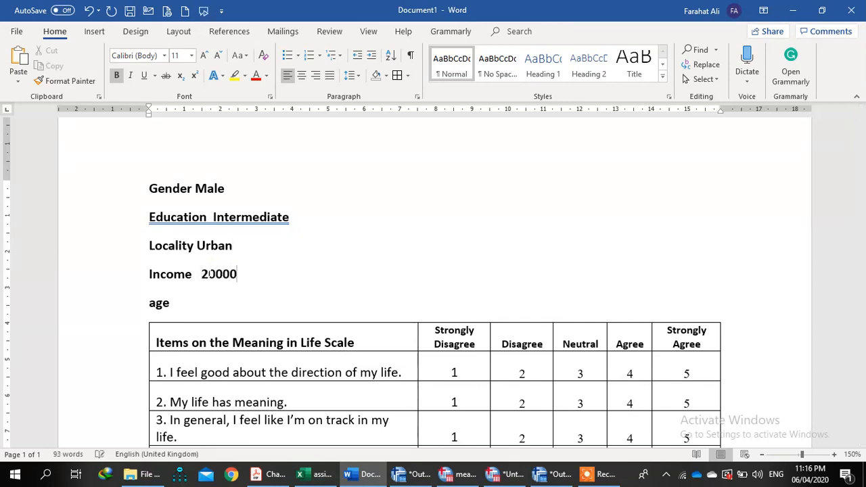
{"action": "type", "text": "Family "}
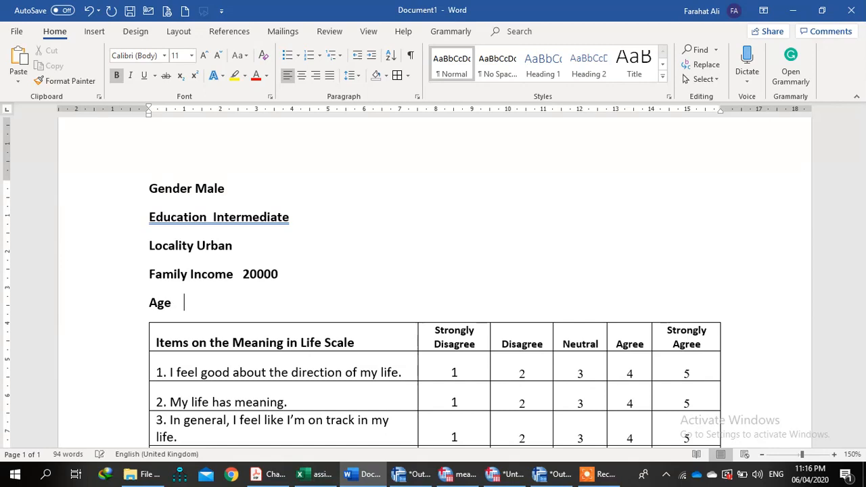
Fill in 18 as the sample answer for Age in the questionnaire
{"action": "type", "text": " 1"}
{"action": "key", "text": "BackSpace"}
{"action": "key", "text": "ctrl+z"}
{"action": "type", "text": "6"}
{"action": "key", "text": "BackSpace"}
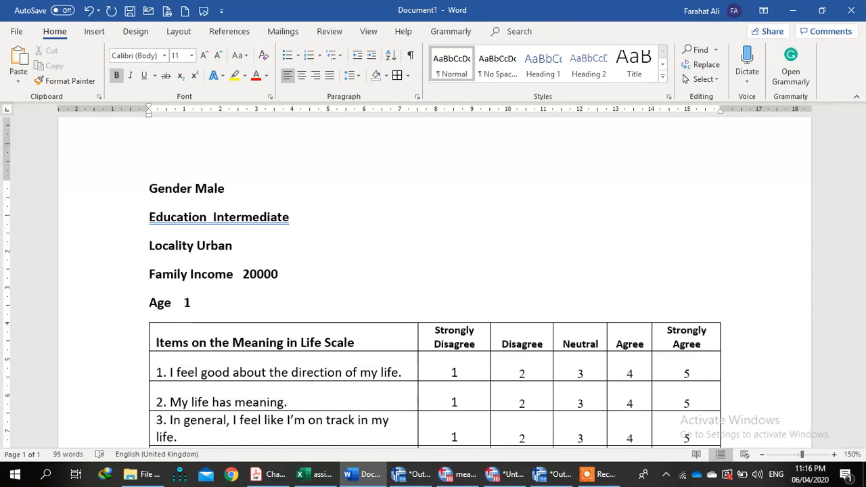
{"action": "type", "text": "1"}
Mark the sample scale responses in bold: 2 for items 1 and 4, and 4 for items 2, 3 and 5
{"action": "scroll", "coordinate": [433, 284], "scroll_direction": "down", "scroll_amount": 3}
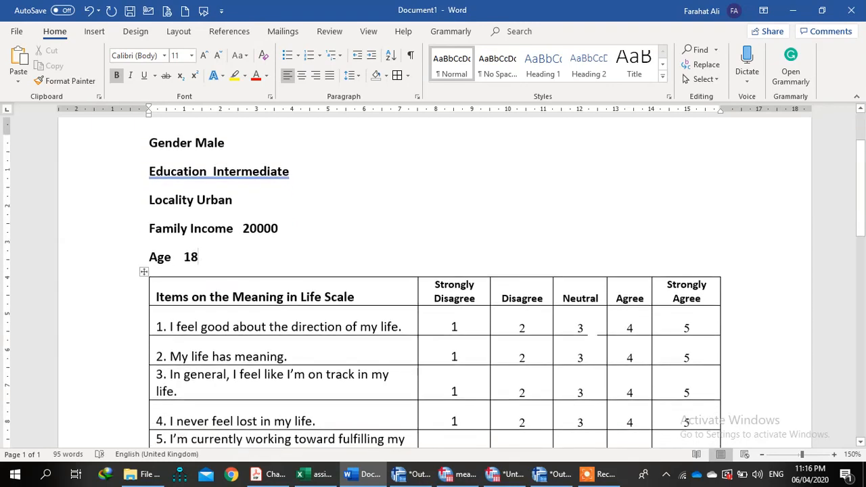
{"action": "double_click", "coordinate": [521, 236]}
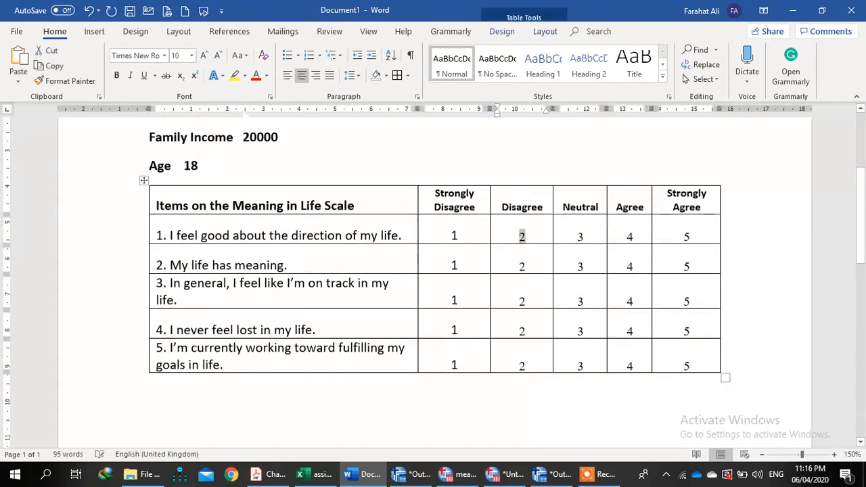
{"action": "left_click", "coordinate": [117, 75]}
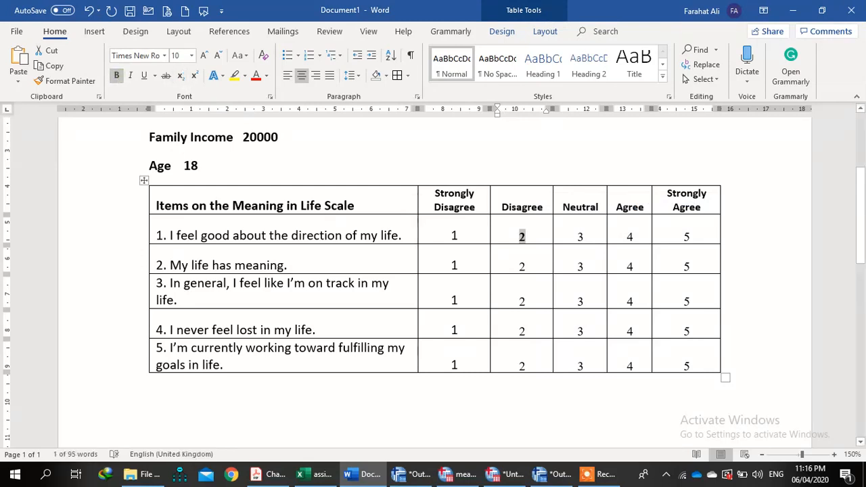
{"action": "left_click_drag", "start_coordinate": [629, 297], "coordinate": [614, 271]}
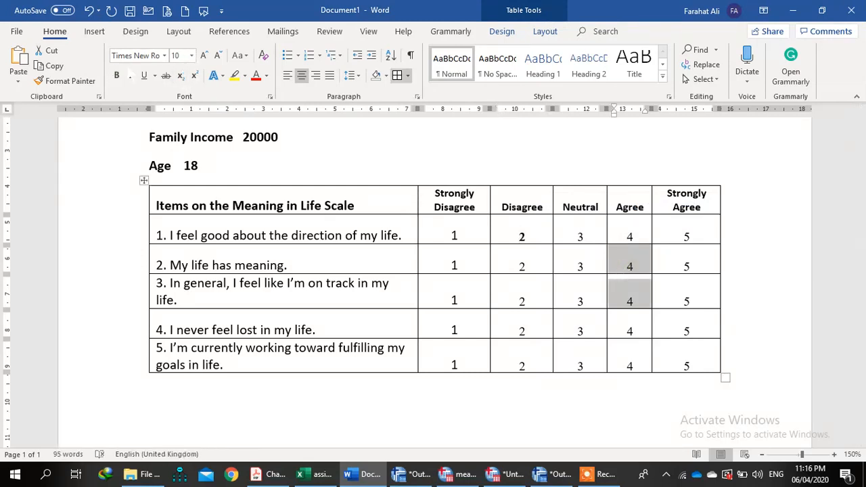
{"action": "left_click", "coordinate": [117, 75]}
{"action": "double_click", "coordinate": [522, 331]}
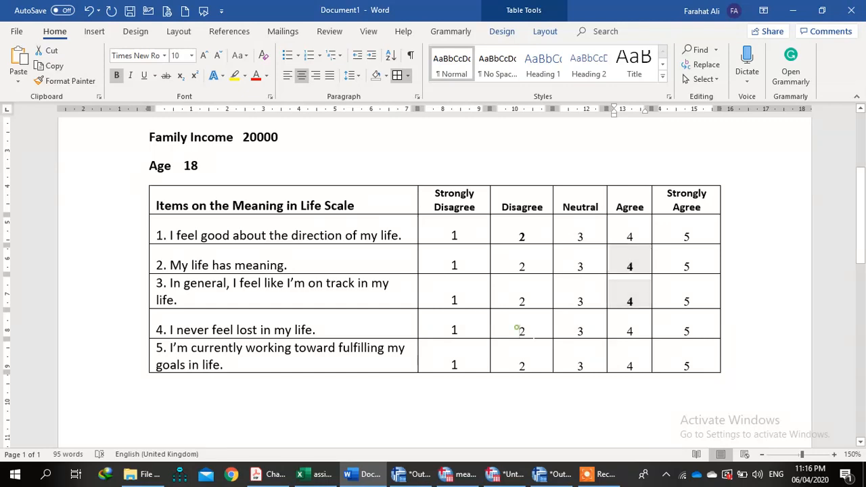
{"action": "double_click", "coordinate": [630, 365]}
{"action": "left_click", "coordinate": [117, 75]}
Indent the Gender and Education answers with tab spacing so they line up in a column away from their labels
{"action": "scroll", "coordinate": [196, 143], "scroll_direction": "up", "scroll_amount": 3}
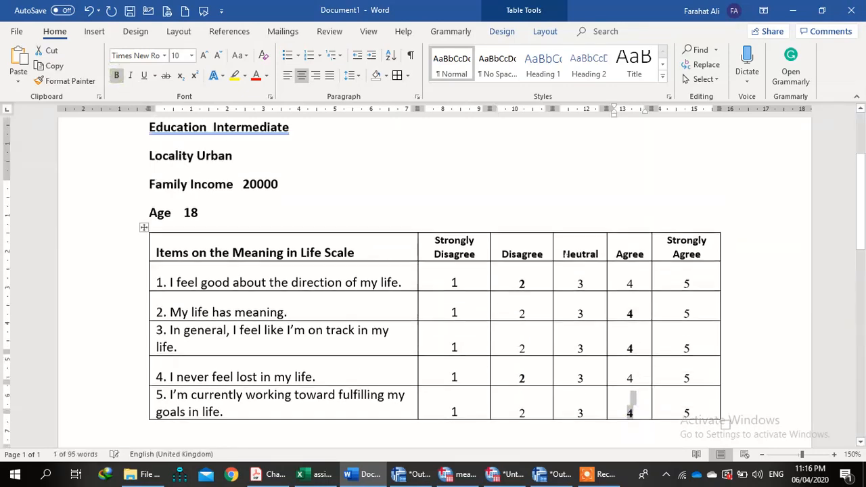
{"action": "left_click", "coordinate": [196, 143]}
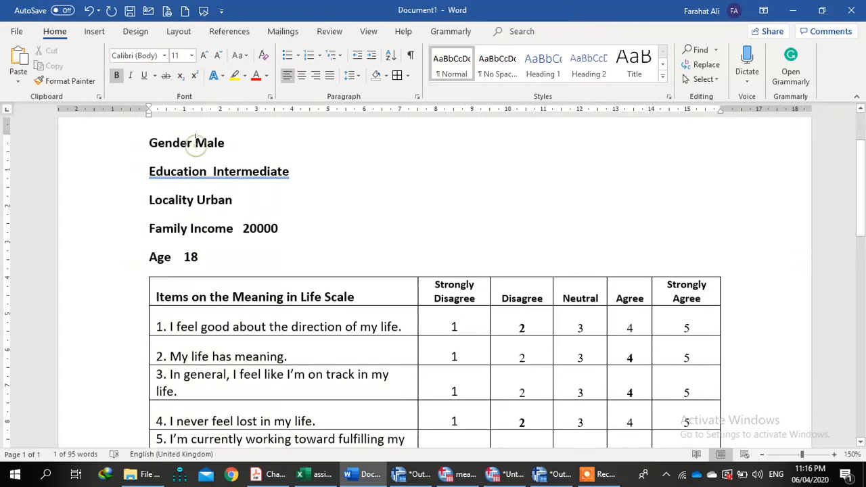
{"action": "key", "text": "Tab"}
{"action": "key", "text": "Tab"}
{"action": "left_click", "coordinate": [211, 172]}
{"action": "key", "text": "Tab"}
{"action": "key", "text": "Tab"}
{"action": "key", "text": "Tab"}
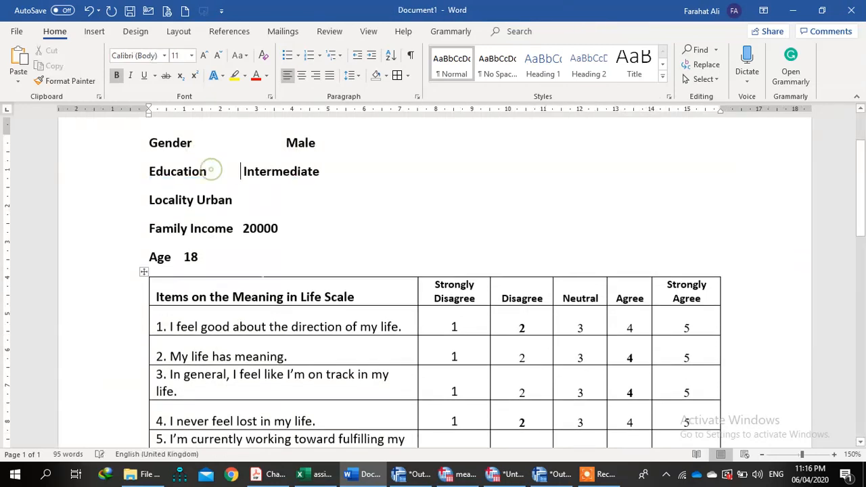
{"action": "left_click", "coordinate": [285, 143]}
{"action": "key", "text": "Tab"}
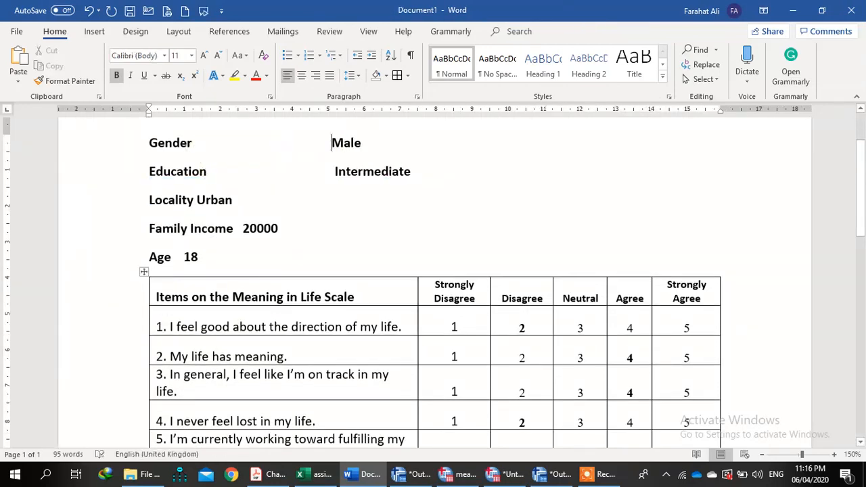
Align the Family Income, Locality and Age answers with the column of answers above using tab spacing
{"action": "key", "text": "Tab"}
{"action": "key", "text": "Tab"}
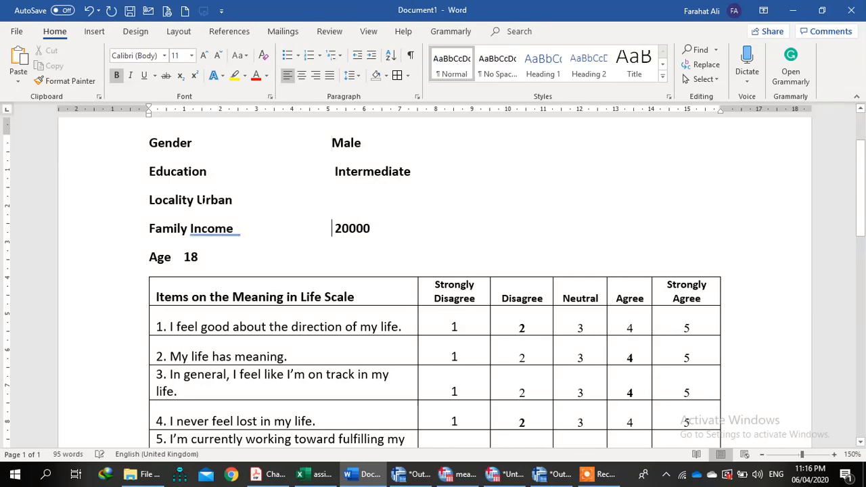
{"action": "key", "text": "Tab"}
{"action": "key", "text": "Tab"}
{"action": "key", "text": "Tab"}
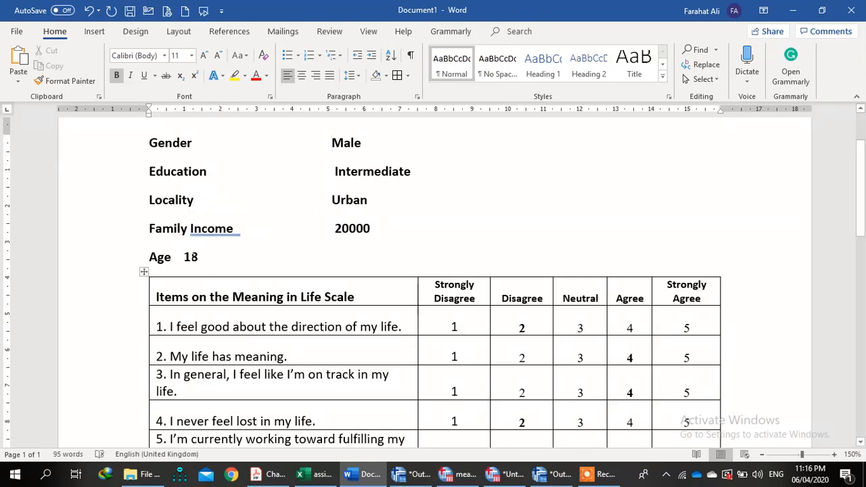
{"action": "left_click", "coordinate": [183, 257]}
{"action": "key", "text": "Tab"}
{"action": "key", "text": "Tab"}
{"action": "key", "text": "Tab"}
{"action": "key", "text": "Tab"}
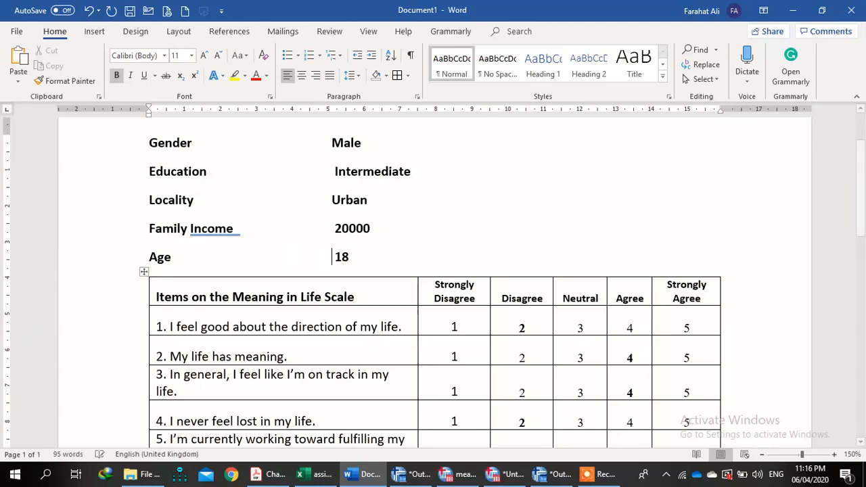
Review the completed questionnaire, switch to the untitled SPSS dataset and enter 1 as Gender in row 1
{"action": "scroll", "coordinate": [432, 284], "scroll_direction": "down", "scroll_amount": 4}
{"action": "scroll", "coordinate": [433, 284], "scroll_direction": "up", "scroll_amount": 4}
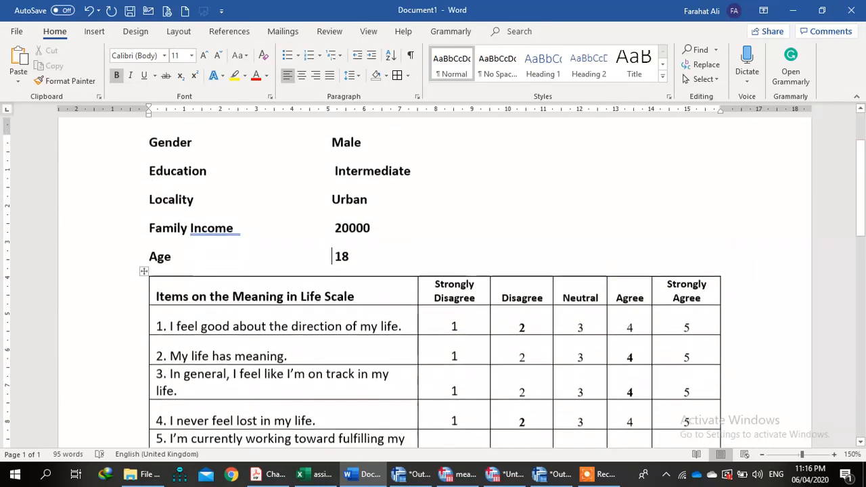
{"action": "scroll", "coordinate": [433, 284], "scroll_direction": "down", "scroll_amount": 2}
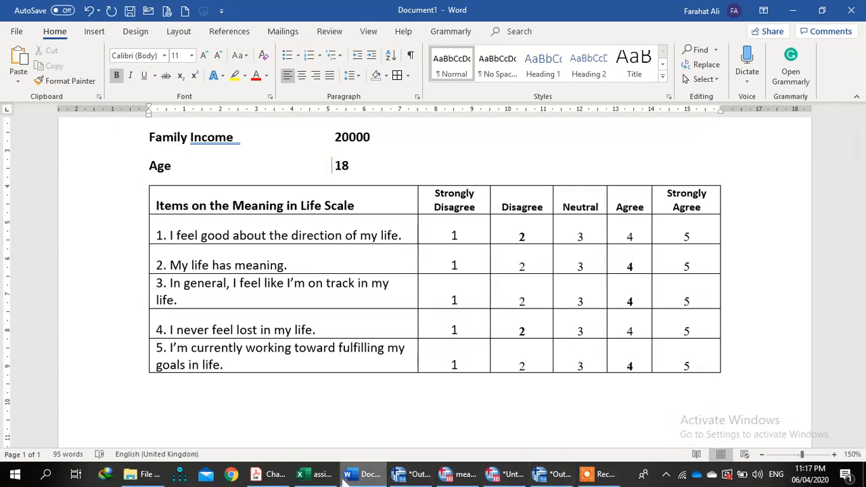
{"action": "left_click", "coordinate": [504, 473]}
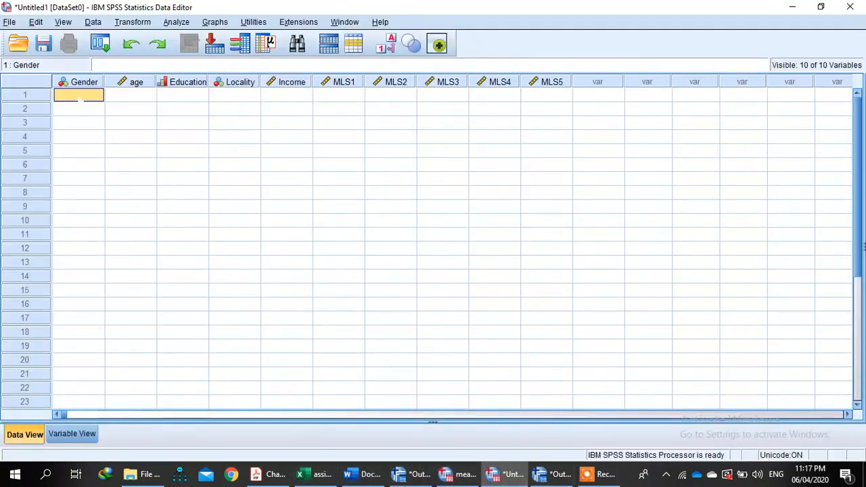
{"action": "type", "text": "1"}
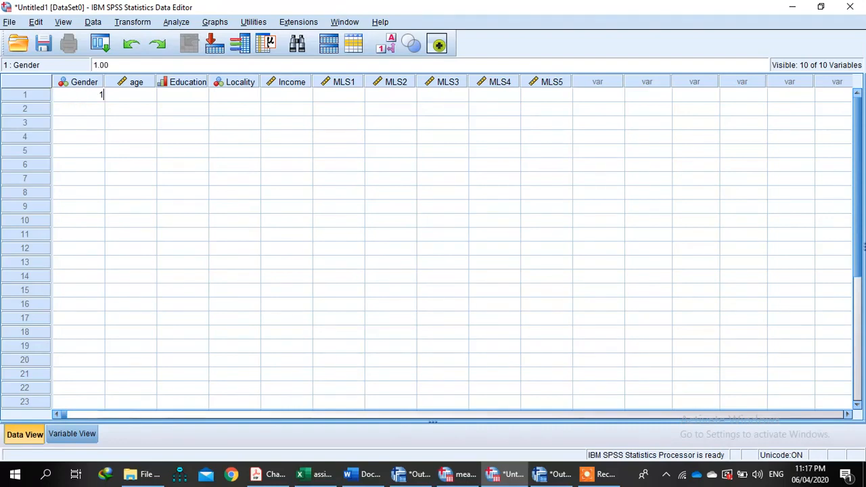
{"action": "key", "text": "Tab"}
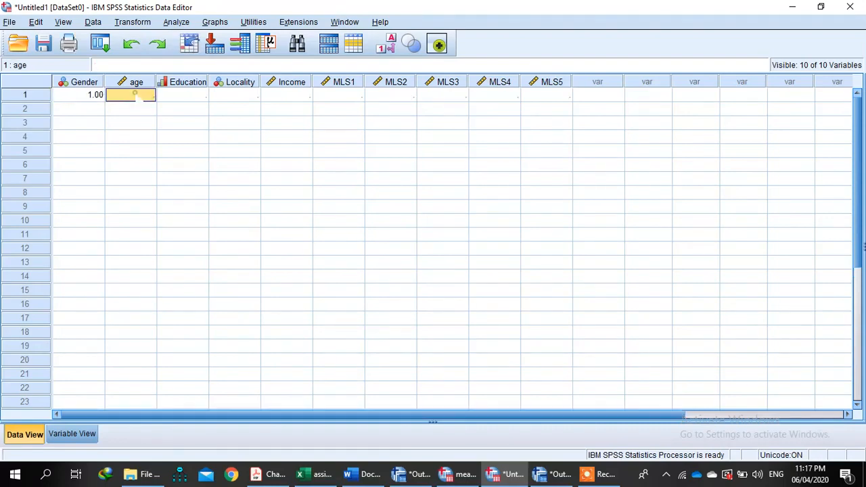
Check the age answer in the Word questionnaire and enter 18 as age in row 1 of the SPSS dataset
{"action": "left_click", "coordinate": [512, 476]}
{"action": "scroll", "coordinate": [433, 284], "scroll_direction": "up", "scroll_amount": 3}
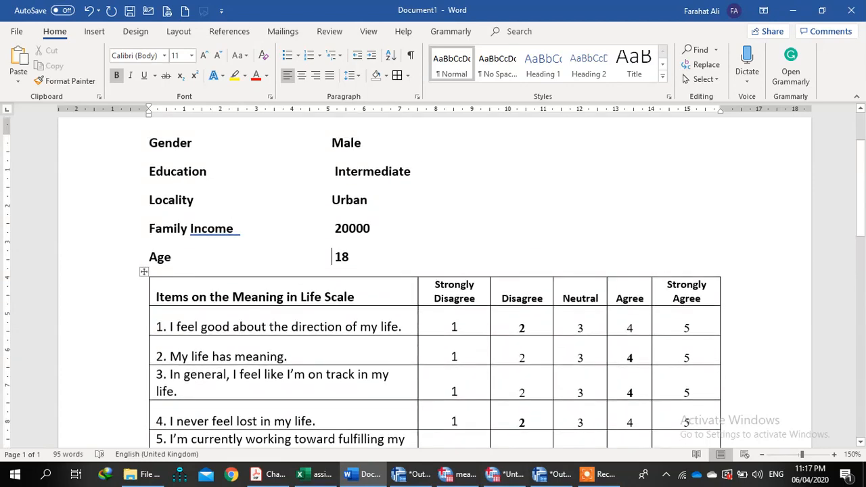
{"action": "left_click", "coordinate": [507, 474]}
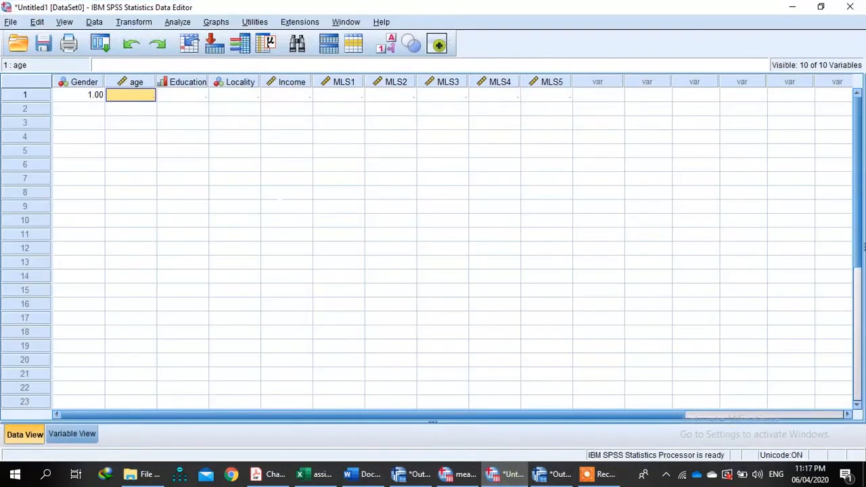
{"action": "type", "text": "18"}
{"action": "left_click", "coordinate": [192, 97]}
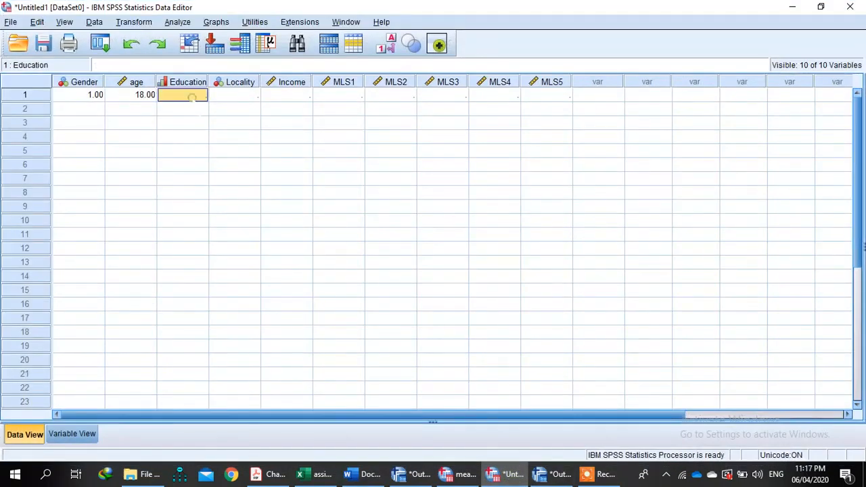
Check the value labels of the age variable and set age in row 1 to code 1 for 18-20
{"action": "left_click", "coordinate": [82, 431]}
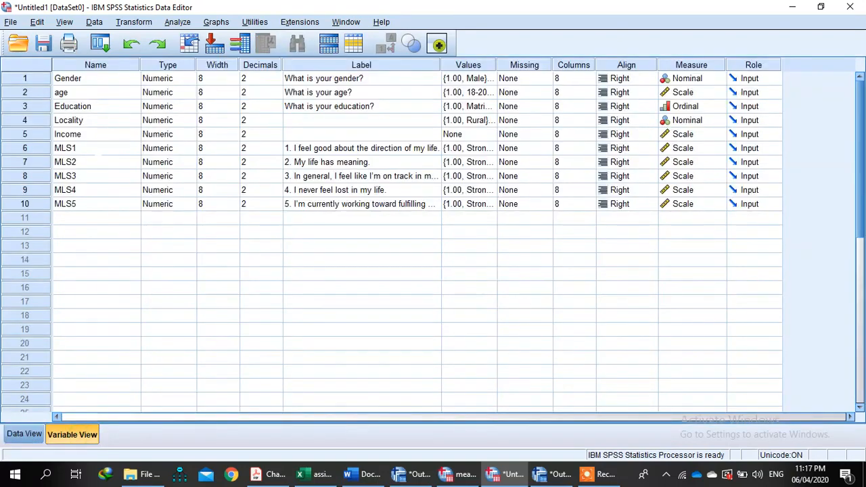
{"action": "left_click", "coordinate": [467, 92]}
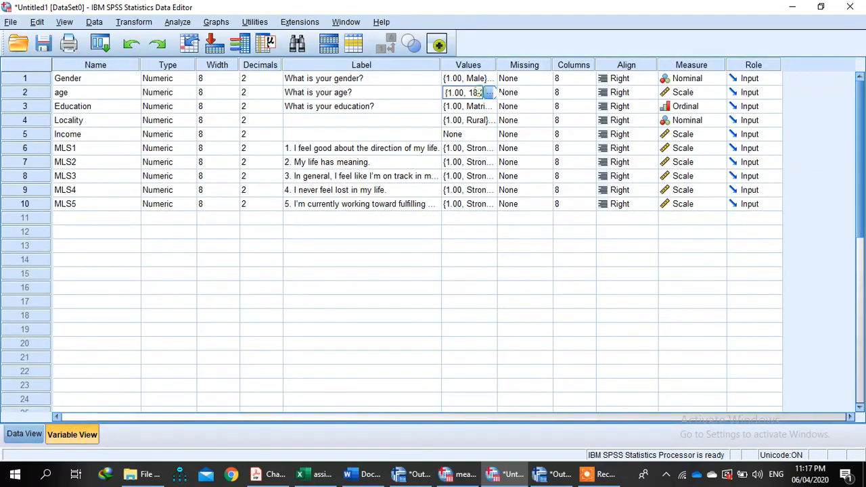
{"action": "left_click", "coordinate": [491, 91]}
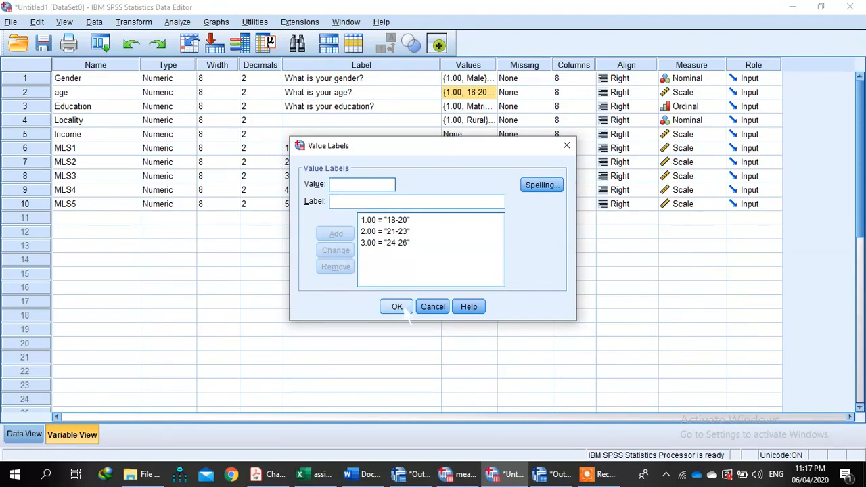
{"action": "left_click", "coordinate": [406, 309]}
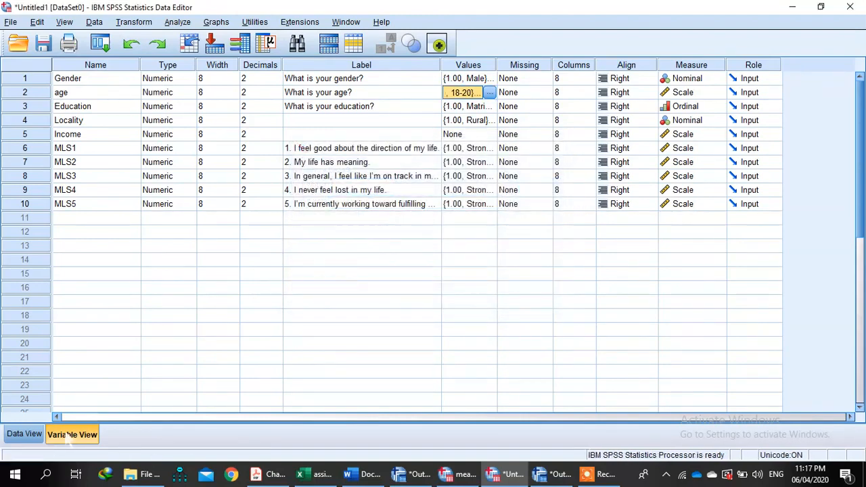
{"action": "left_click", "coordinate": [16, 434]}
{"action": "left_click", "coordinate": [130, 95]}
{"action": "type", "text": "1"}
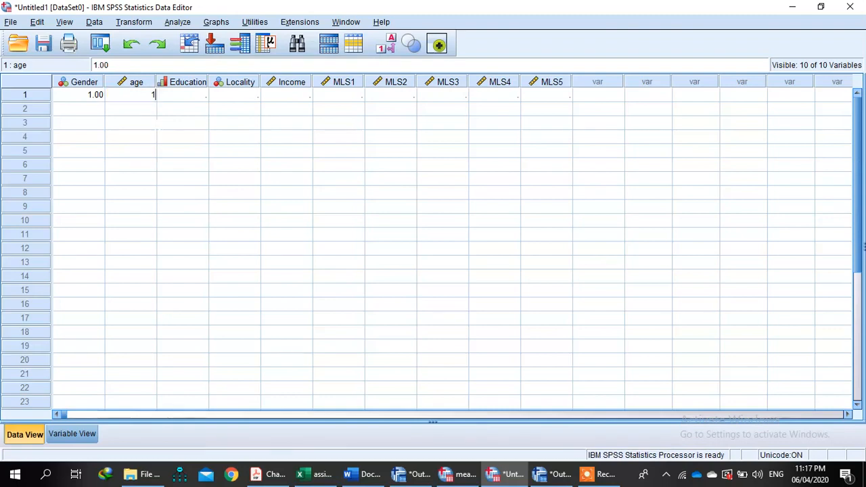
{"action": "left_click", "coordinate": [189, 95]}
Check the value labels of the Education variable and enter code 2 for Intermediate as Education in row 1
{"action": "left_click", "coordinate": [71, 434]}
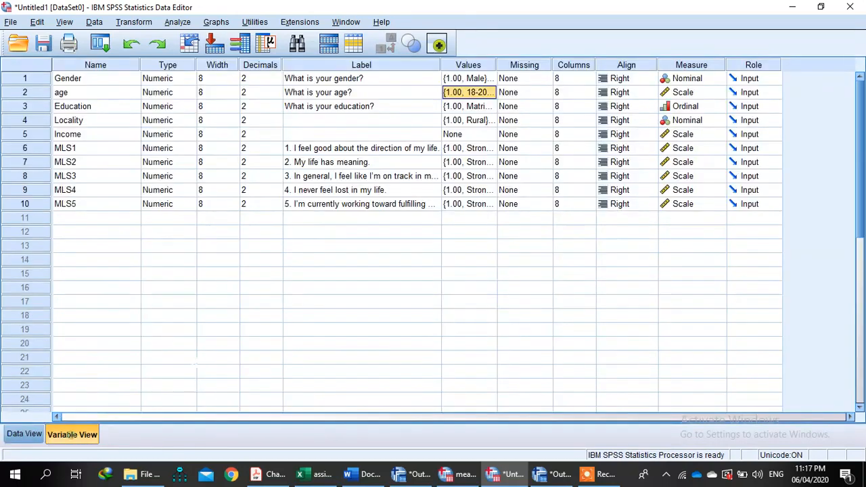
{"action": "left_click", "coordinate": [470, 107]}
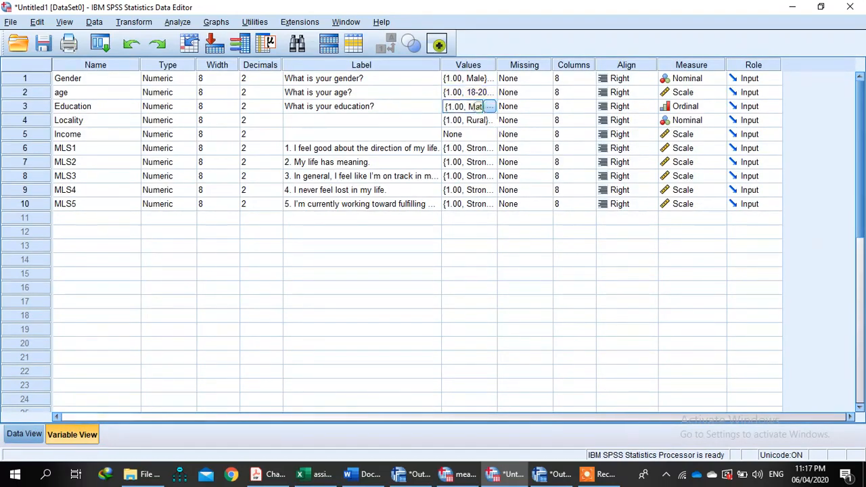
{"action": "left_click", "coordinate": [490, 107]}
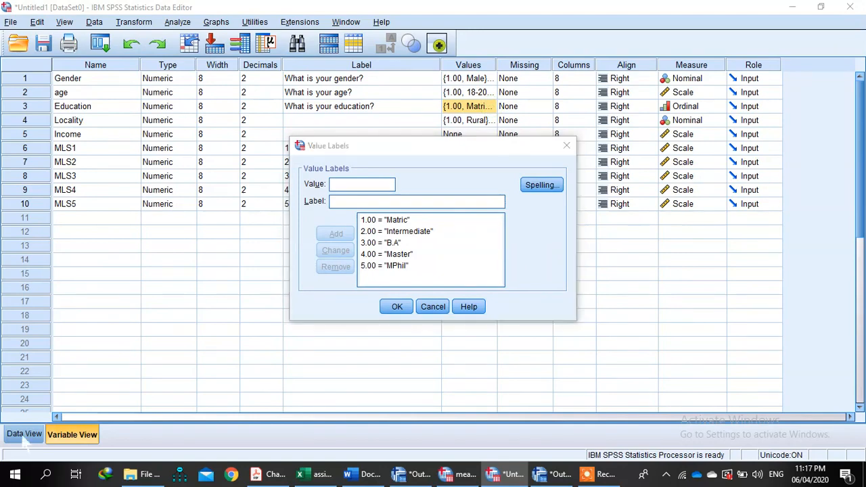
{"action": "left_click", "coordinate": [433, 307]}
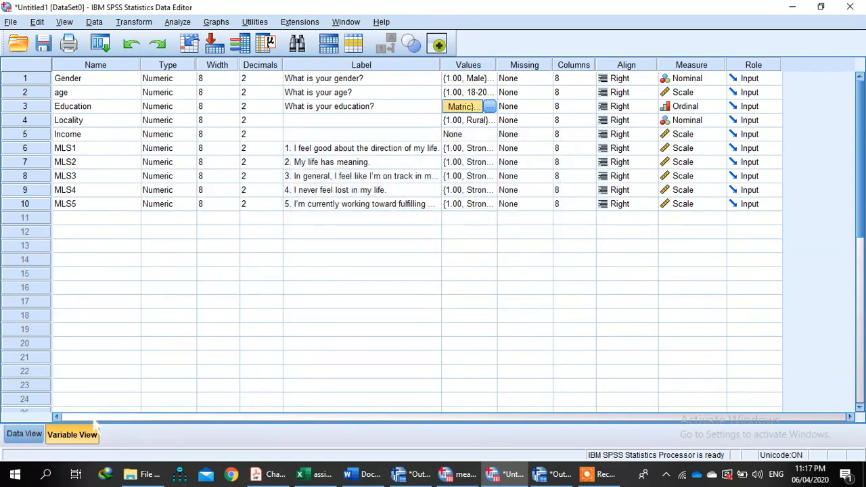
{"action": "left_click", "coordinate": [24, 434]}
{"action": "type", "text": "2"}
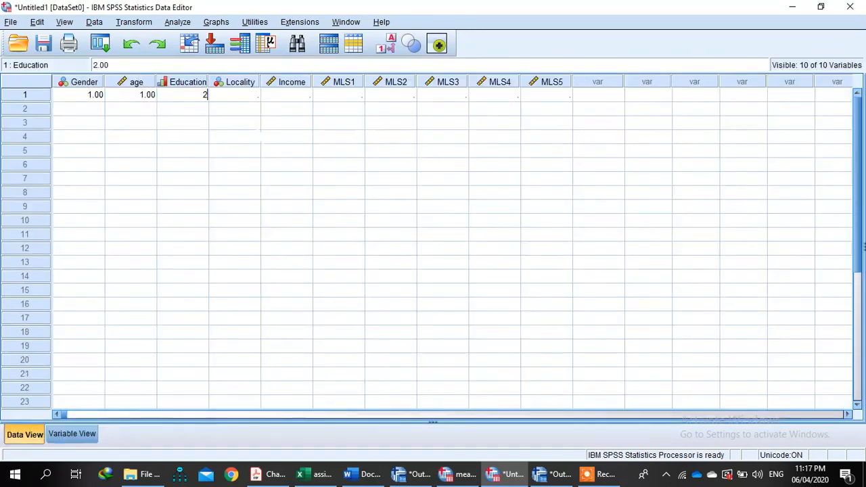
{"action": "key", "text": "Tab"}
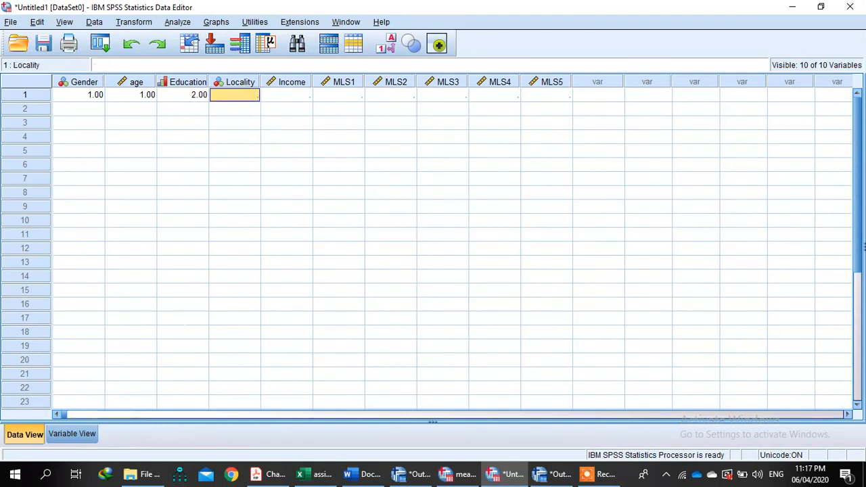
Enter 2 as Locality in row 1, check the family income in the Word questionnaire and enter 20000 as Income
{"action": "type", "text": "2"}
{"action": "key", "text": "Tab"}
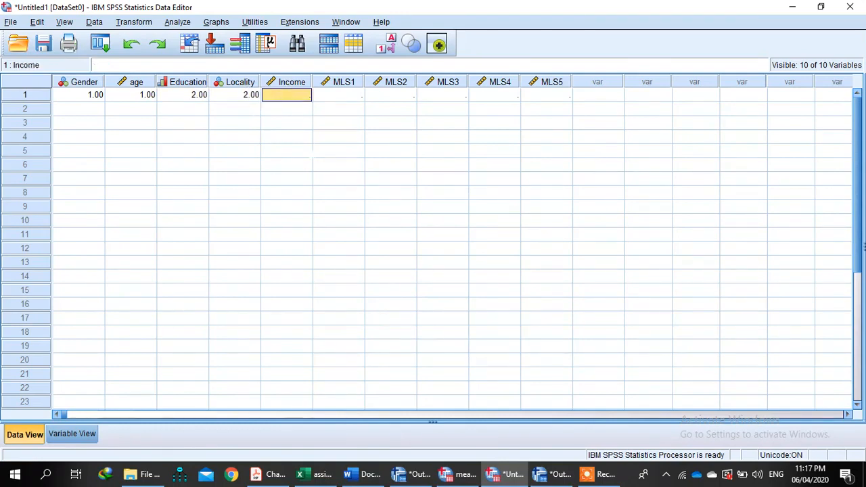
{"action": "left_click", "coordinate": [364, 474]}
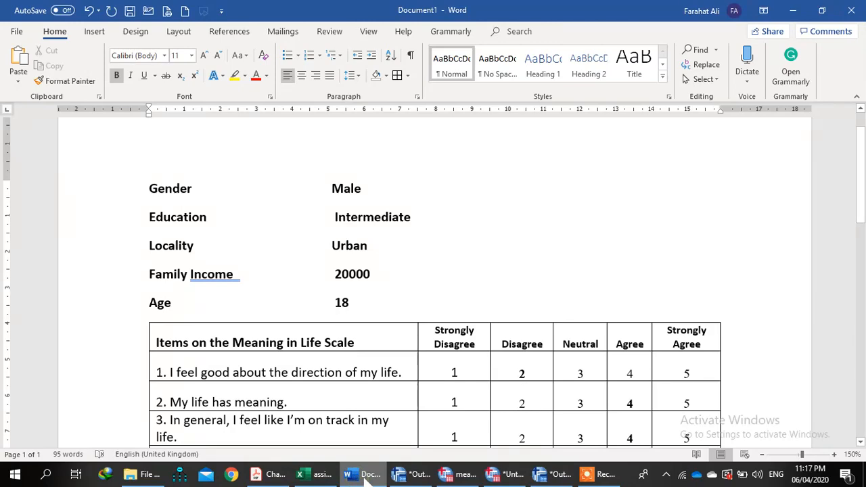
{"action": "left_click", "coordinate": [365, 473]}
{"action": "type", "text": "20000"}
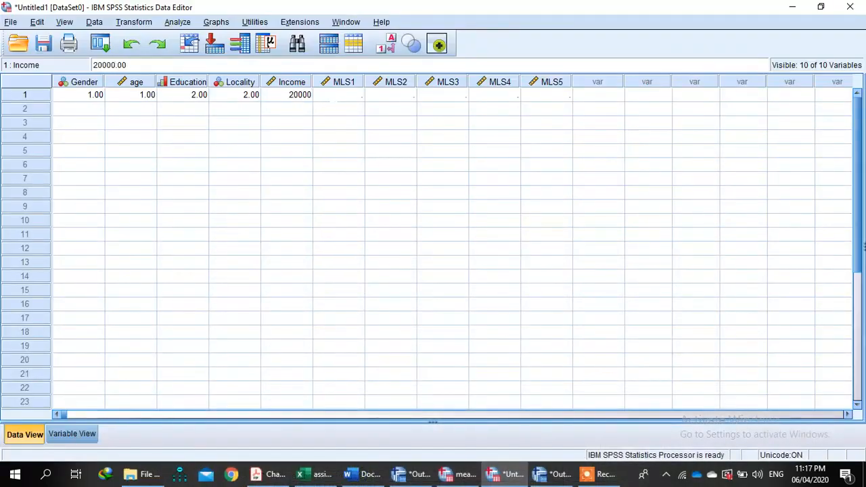
{"action": "key", "text": "Tab"}
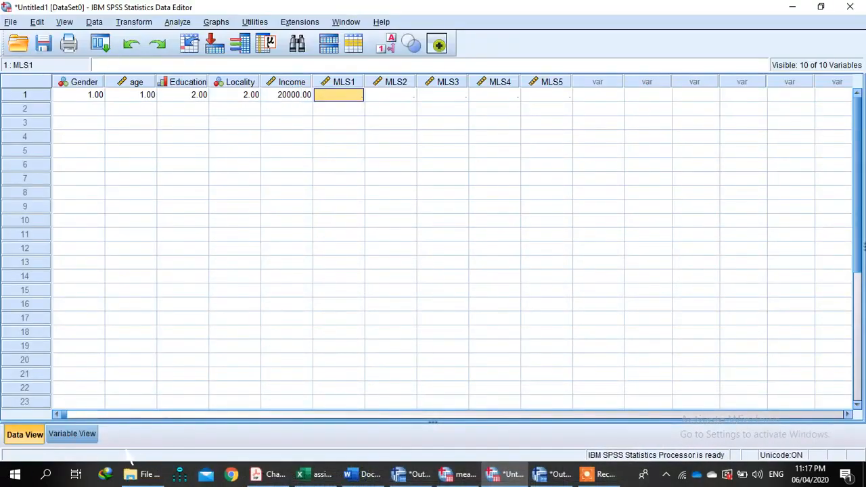
Label the Income variable "what is your family income" and the Locality variable "what is your locale?"
{"action": "left_click", "coordinate": [72, 433]}
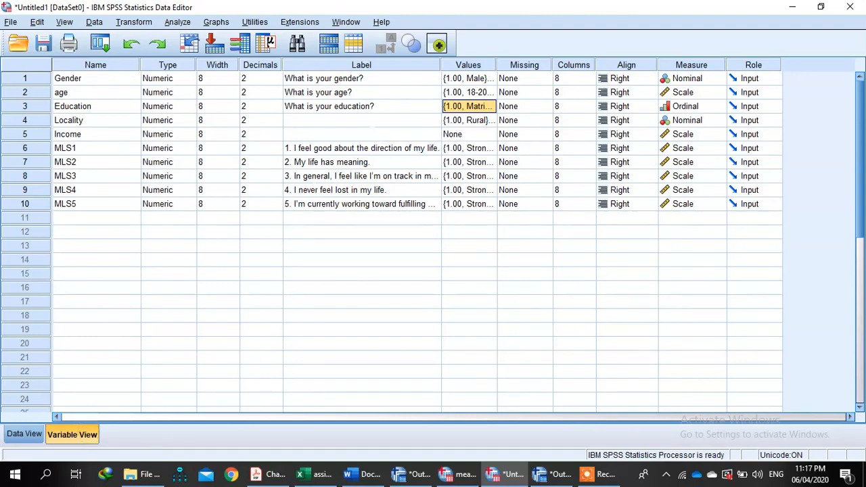
{"action": "left_click", "coordinate": [361, 119]}
{"action": "left_click", "coordinate": [361, 134]}
{"action": "type", "text": "wh"}
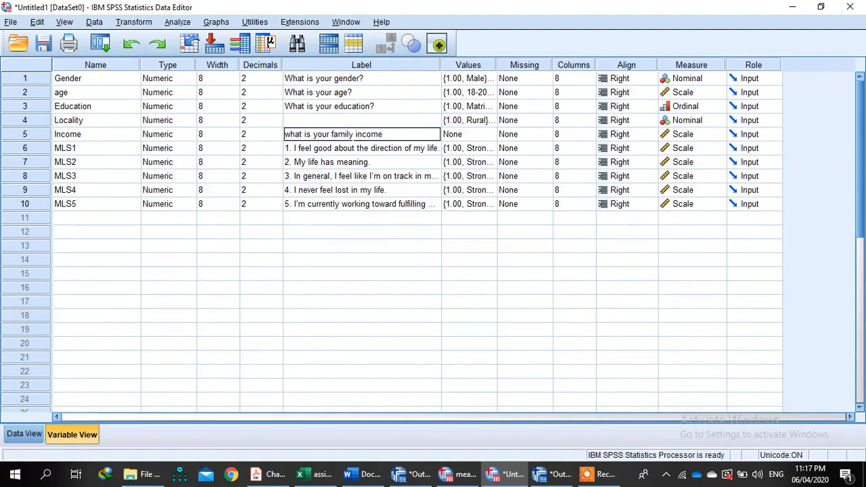
{"action": "type", "text": "at is your family income"}
{"action": "left_click", "coordinate": [366, 119]}
{"action": "type", "text": "wh"}
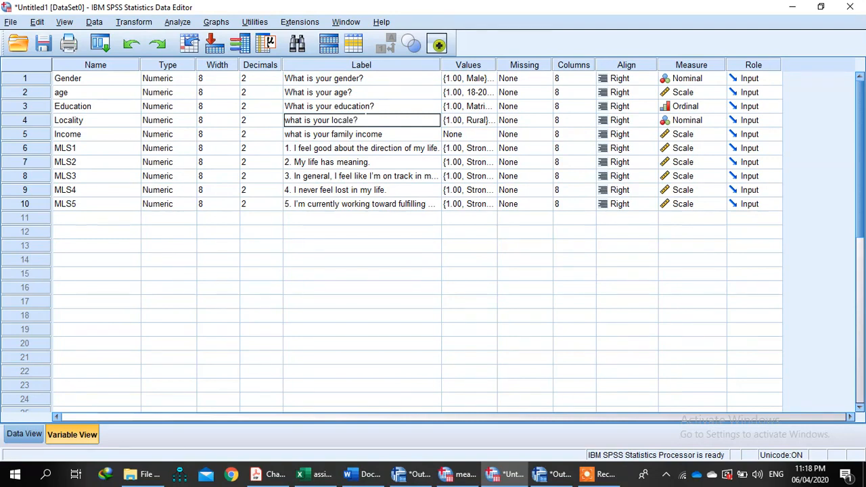
Set the decimals of the Income variable to 0 and return to the case data
{"action": "left_click", "coordinate": [471, 134]}
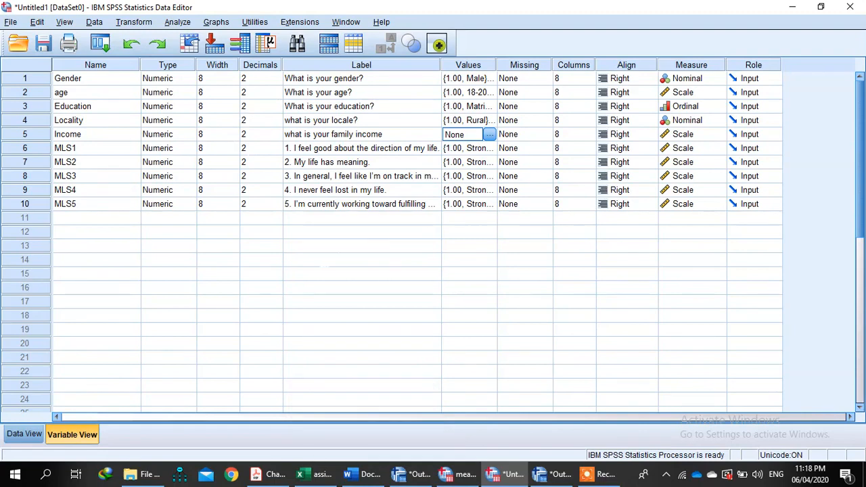
{"action": "left_click", "coordinate": [257, 134]}
{"action": "left_click", "coordinate": [277, 137]}
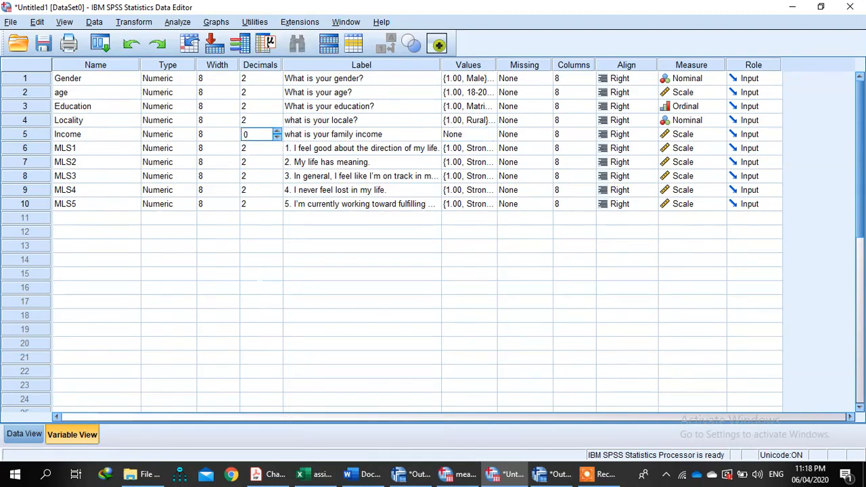
{"action": "left_click", "coordinate": [257, 273]}
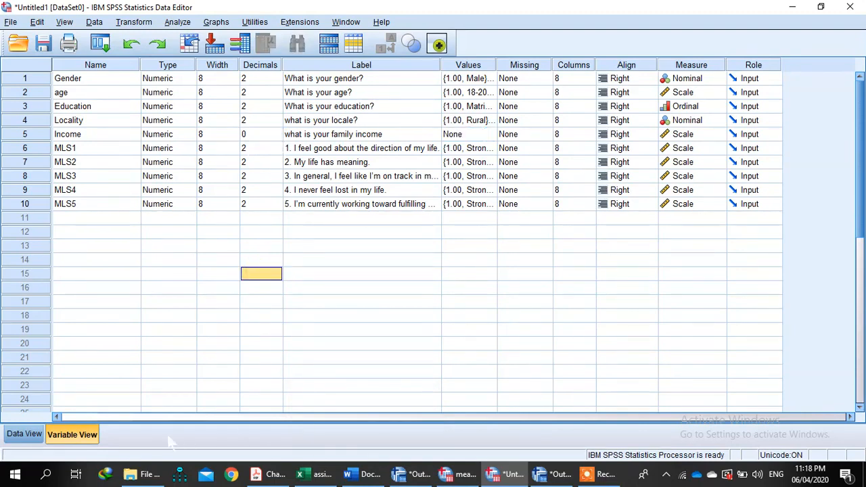
{"action": "left_click", "coordinate": [24, 433]}
{"action": "left_click", "coordinate": [357, 95]}
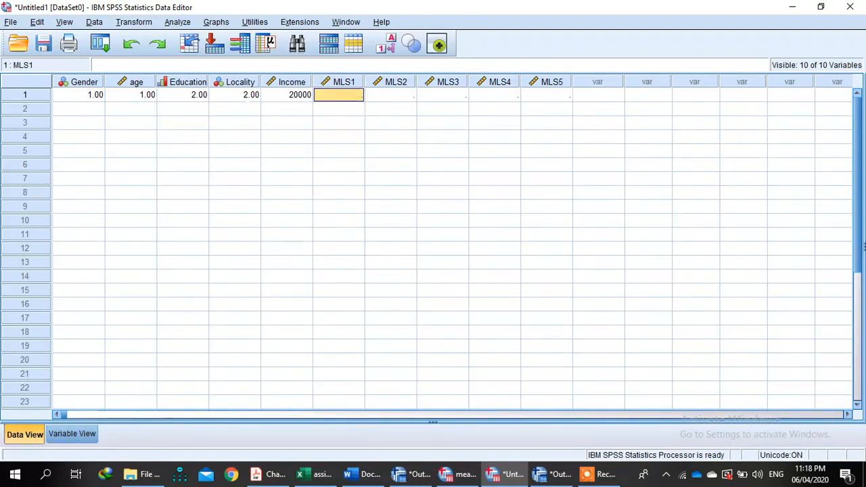
Set the decimals of the Gender, age, Education and Locality variables to 0
{"action": "left_click", "coordinate": [72, 434]}
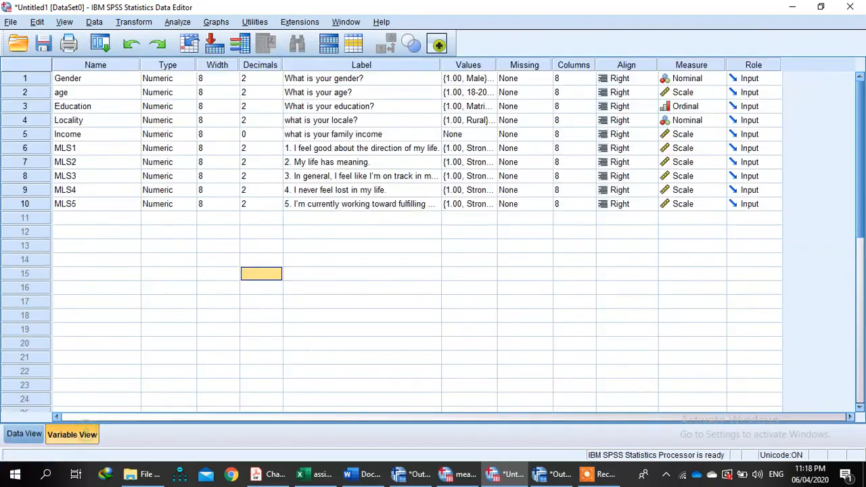
{"action": "left_click", "coordinate": [264, 79]}
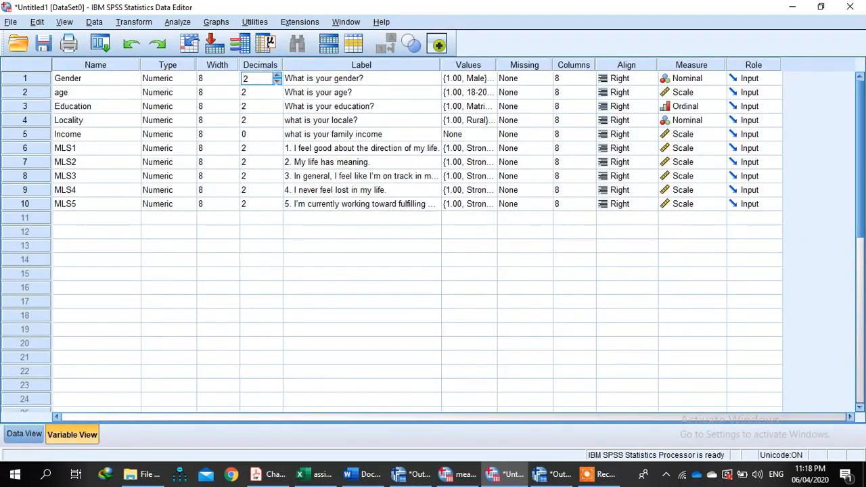
{"action": "left_click", "coordinate": [266, 87]}
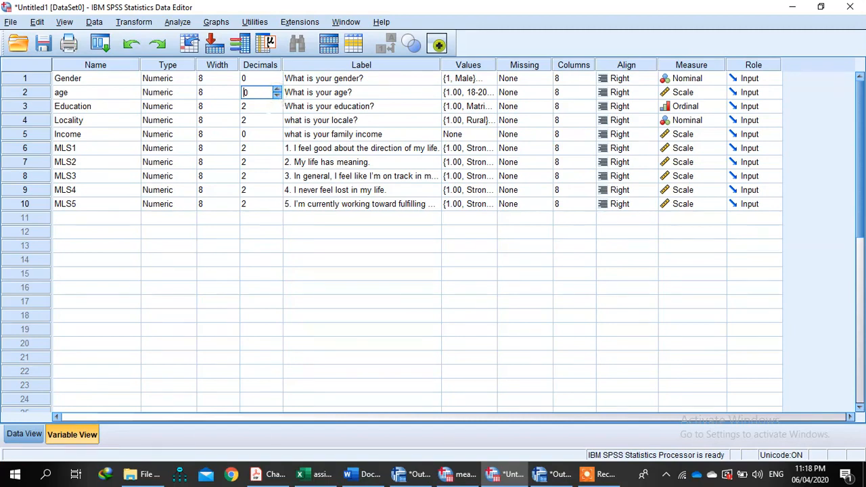
{"action": "left_click", "coordinate": [257, 106]}
{"action": "left_click", "coordinate": [260, 120]}
{"action": "left_click", "coordinate": [276, 117]}
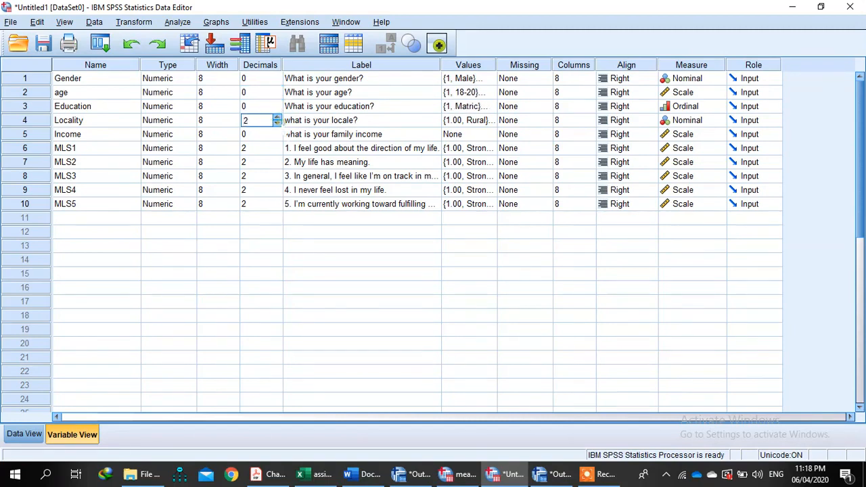
Set the decimals of the five scale items MLS1 through MLS5 to 0
{"action": "left_click", "coordinate": [260, 160]}
{"action": "left_click", "coordinate": [261, 147]}
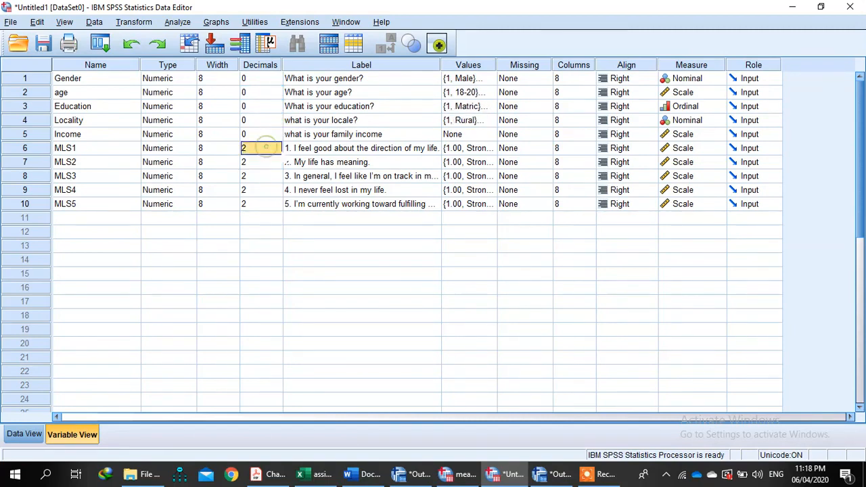
{"action": "left_click", "coordinate": [277, 150]}
{"action": "left_click", "coordinate": [263, 162]}
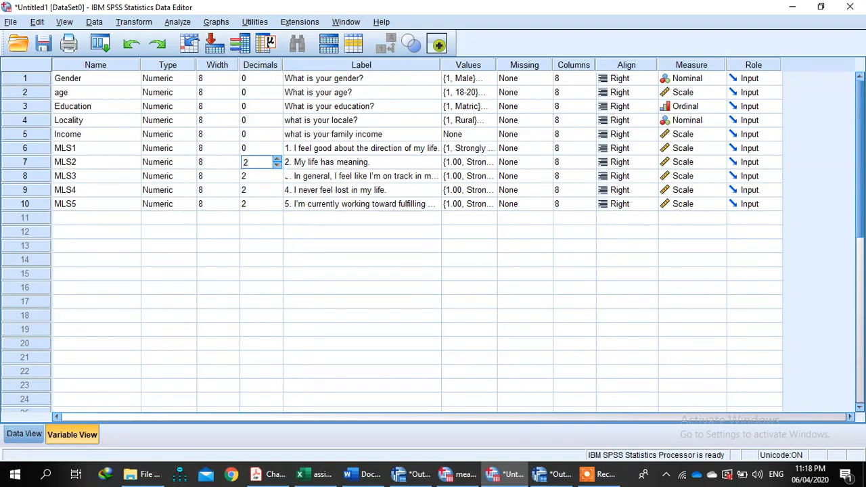
{"action": "left_click", "coordinate": [273, 176]}
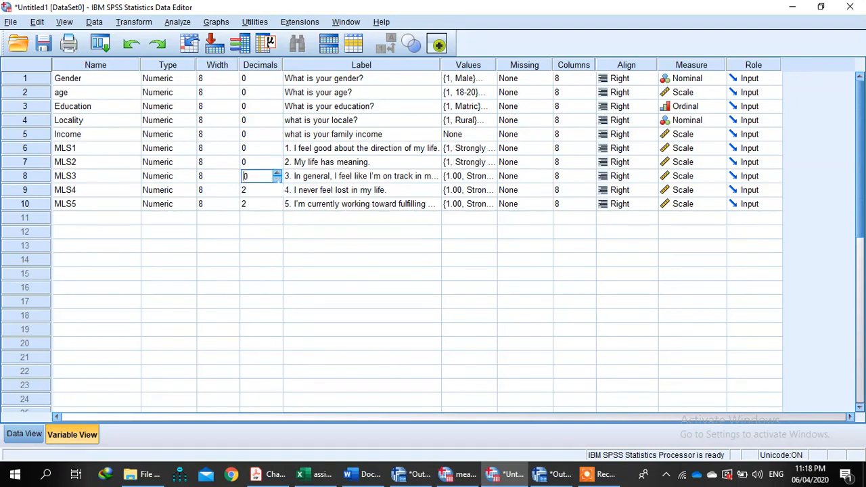
{"action": "left_click", "coordinate": [270, 190]}
{"action": "left_click", "coordinate": [277, 193]}
{"action": "left_click", "coordinate": [277, 192]}
{"action": "left_click", "coordinate": [269, 203]}
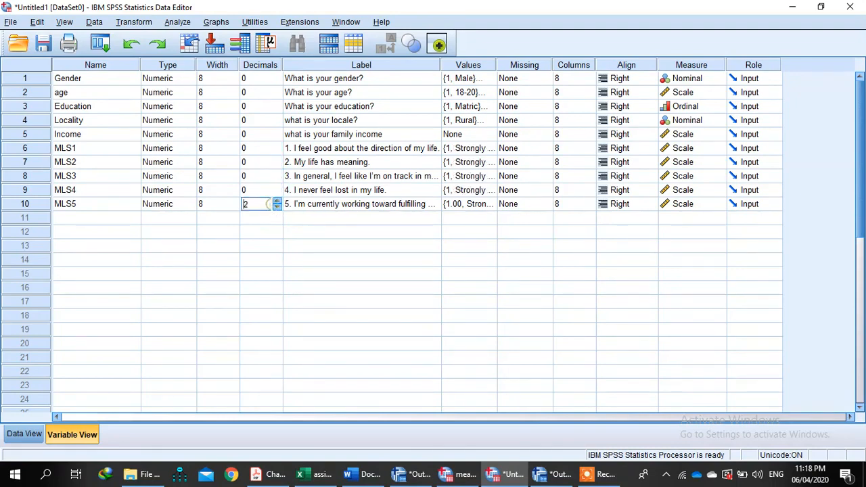
{"action": "left_click", "coordinate": [278, 207]}
{"action": "left_click", "coordinate": [277, 207]}
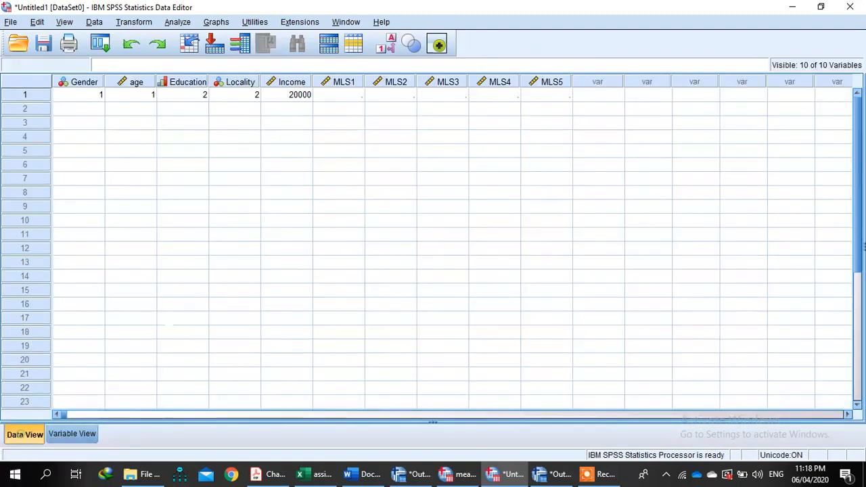
Check the answer to scale item 1 in the Word questionnaire and enter 2 as MLS1 in row 1 of the SPSS dataset
{"action": "left_click", "coordinate": [24, 434]}
{"action": "left_click", "coordinate": [354, 95]}
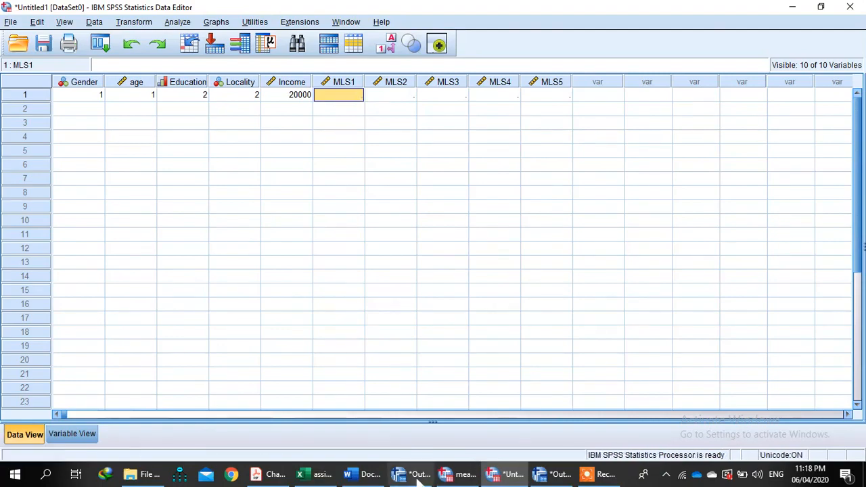
{"action": "left_click", "coordinate": [369, 476]}
{"action": "scroll", "coordinate": [515, 213], "scroll_direction": "down", "scroll_amount": 4}
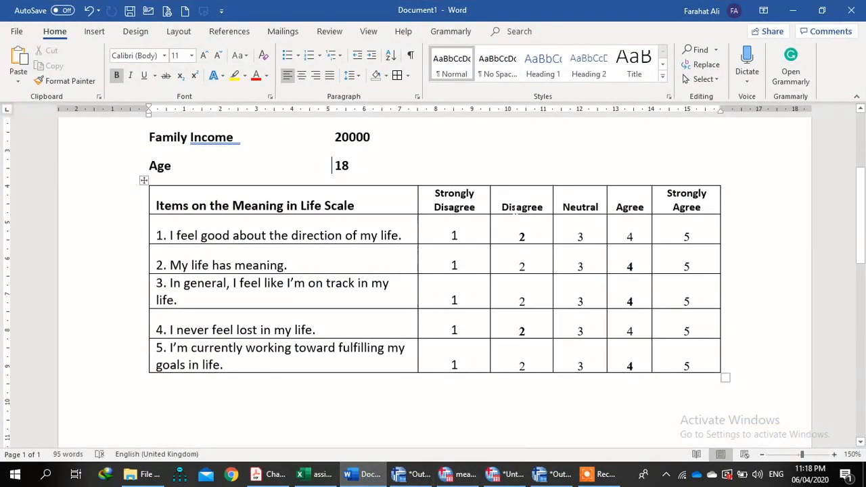
{"action": "left_click", "coordinate": [504, 474]}
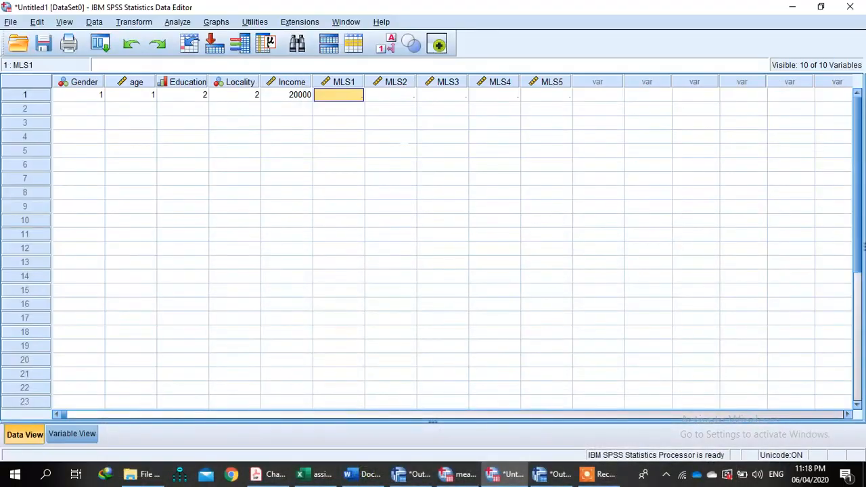
{"action": "type", "text": "2"}
{"action": "key", "text": "Tab"}
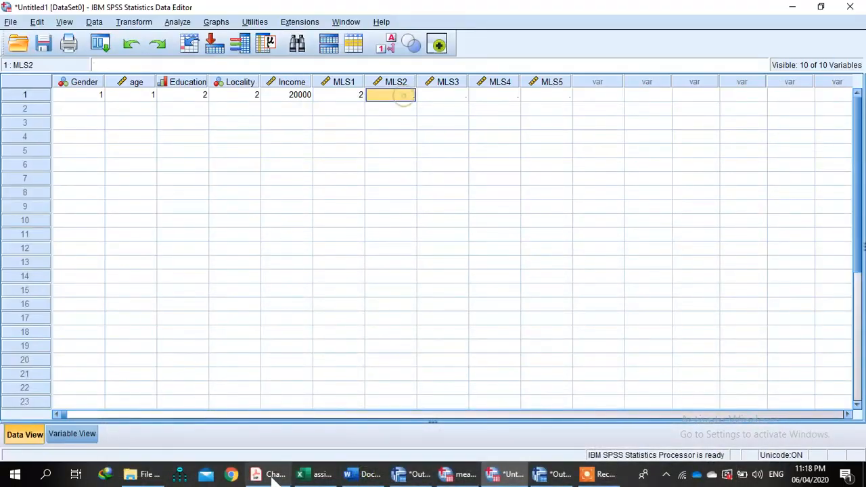
Check the answers to items 2 and 3 in the Word questionnaire and enter 4 for both MLS2 and MLS3 in row 1
{"action": "left_click", "coordinate": [369, 475]}
{"action": "left_click", "coordinate": [503, 474]}
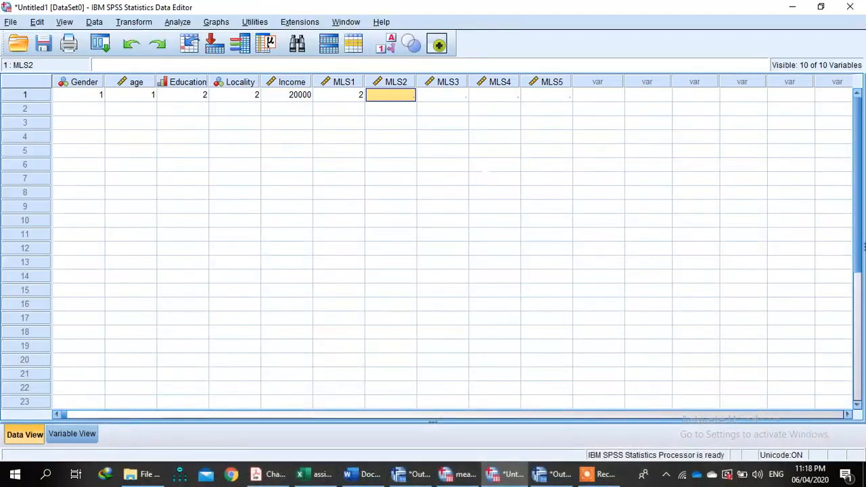
{"action": "type", "text": "4"}
{"action": "key", "text": "Tab"}
{"action": "type", "text": "4"}
{"action": "key", "text": "Tab"}
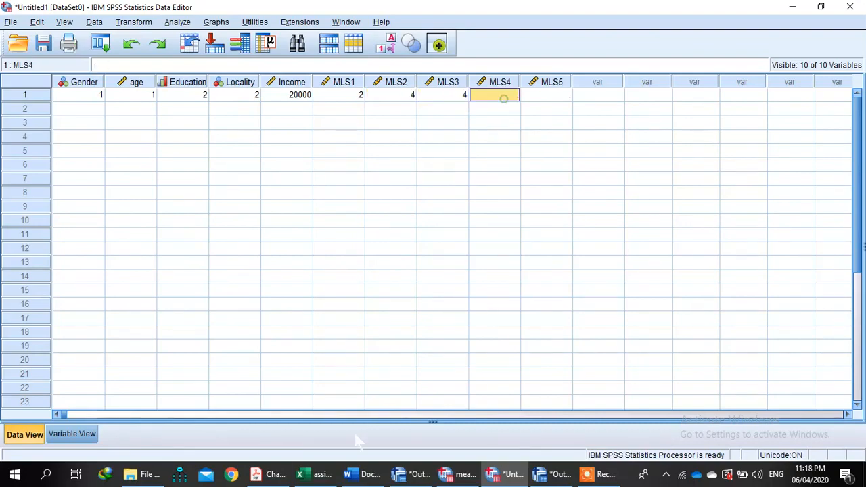
Check the answers to items 4 and 5 in the Word questionnaire and enter 2 as MLS4 and 4 as MLS5 in row 1
{"action": "left_click", "coordinate": [314, 476]}
{"action": "left_click", "coordinate": [316, 475]}
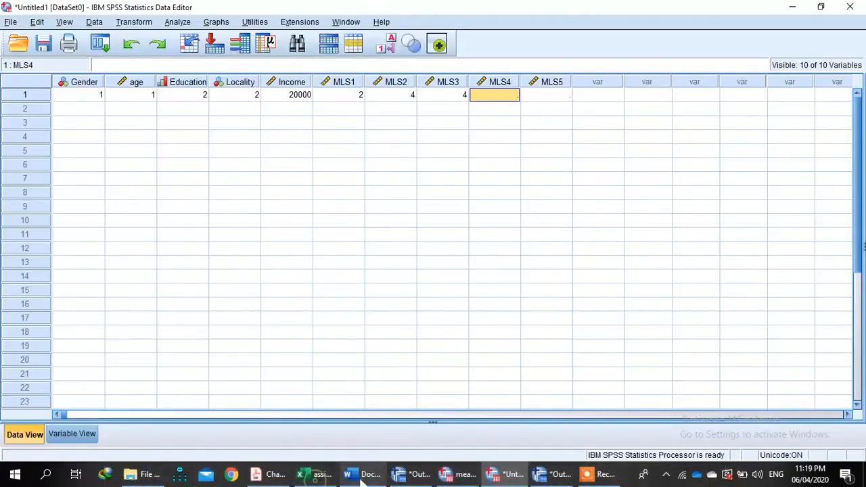
{"action": "left_click", "coordinate": [362, 476]}
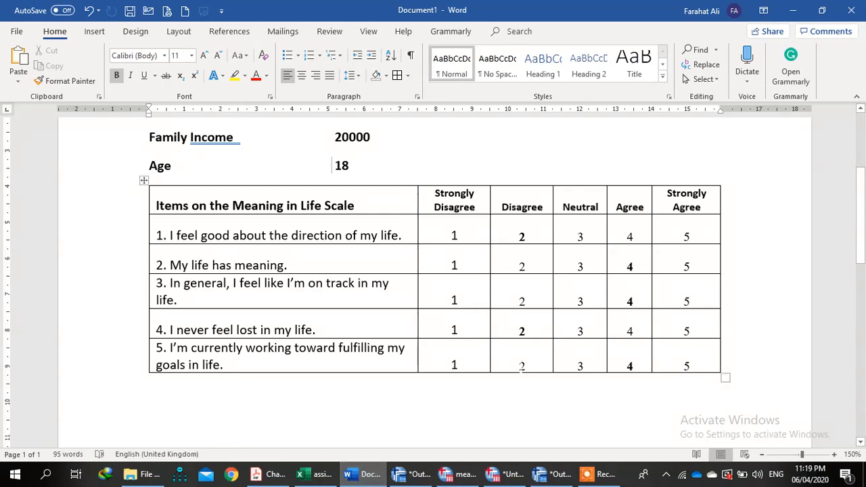
{"action": "double_click", "coordinate": [518, 325]}
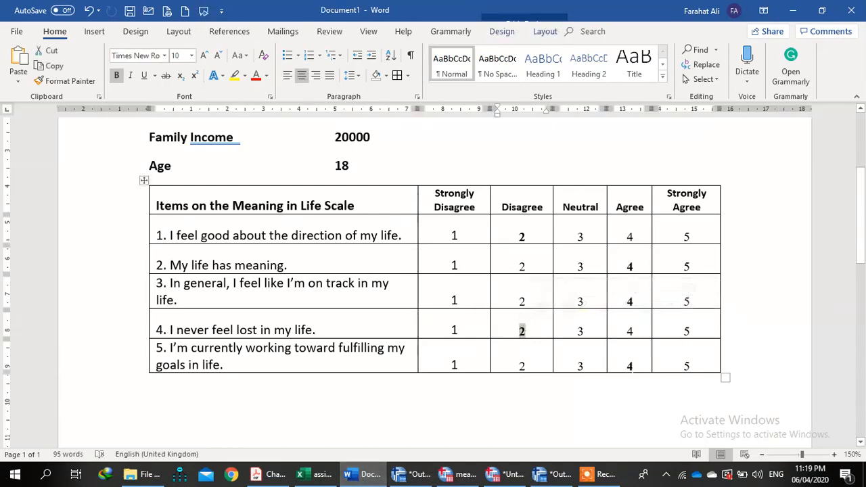
{"action": "left_click", "coordinate": [351, 476]}
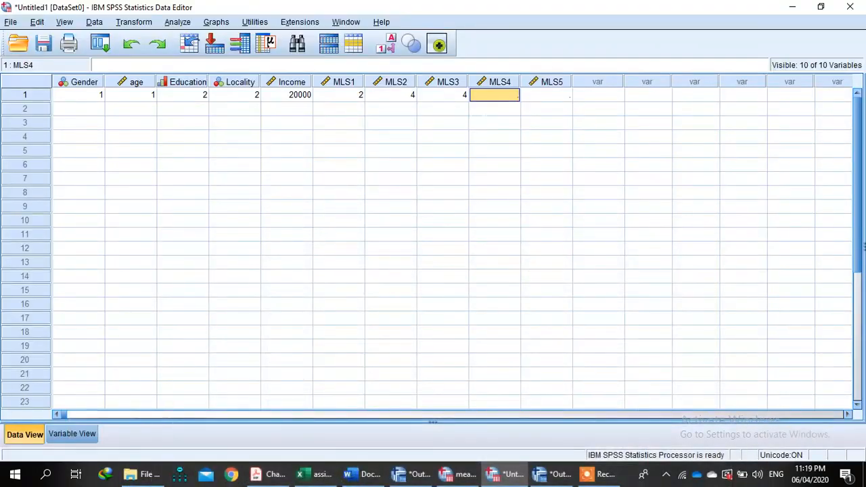
{"action": "type", "text": "2"}
{"action": "key", "text": "Tab"}
{"action": "type", "text": "4"}
{"action": "left_click", "coordinate": [578, 138]}
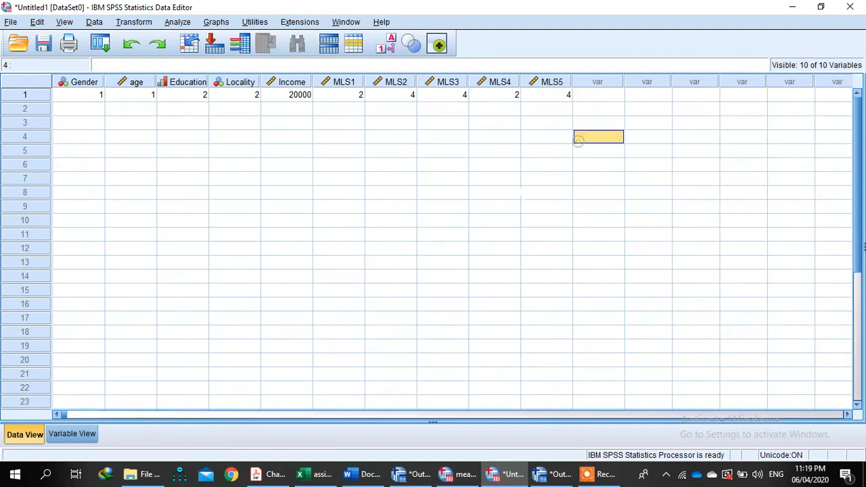
Enter the demographic data for case 2: Gender 1, age 2, Education 4, Locality 2 and Income 50000
{"action": "left_click", "coordinate": [35, 97]}
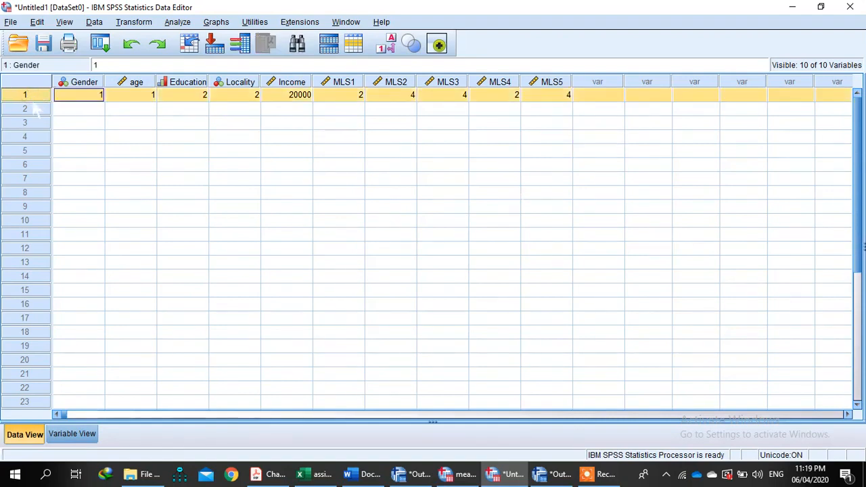
{"action": "left_click", "coordinate": [34, 112]}
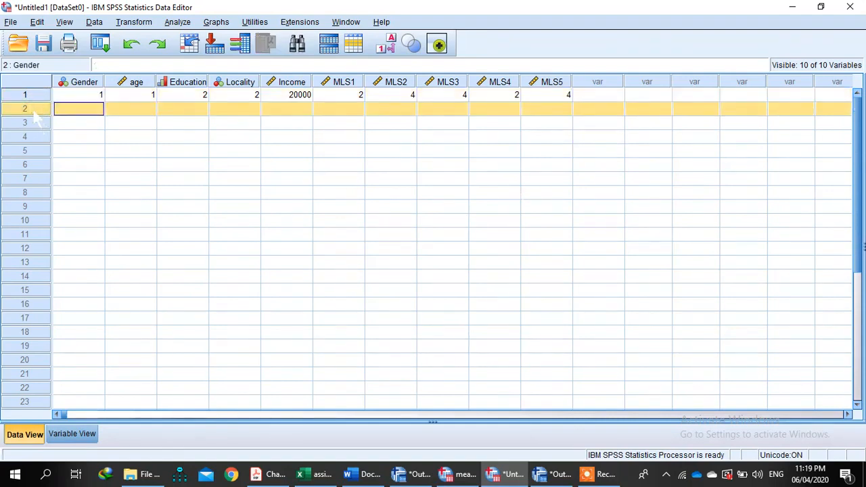
{"action": "type", "text": "1"}
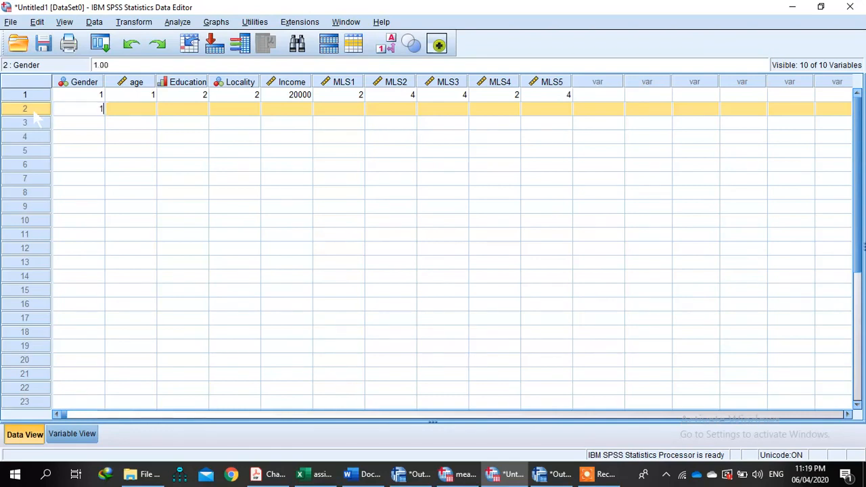
{"action": "left_click", "coordinate": [113, 112]}
{"action": "type", "text": "2"}
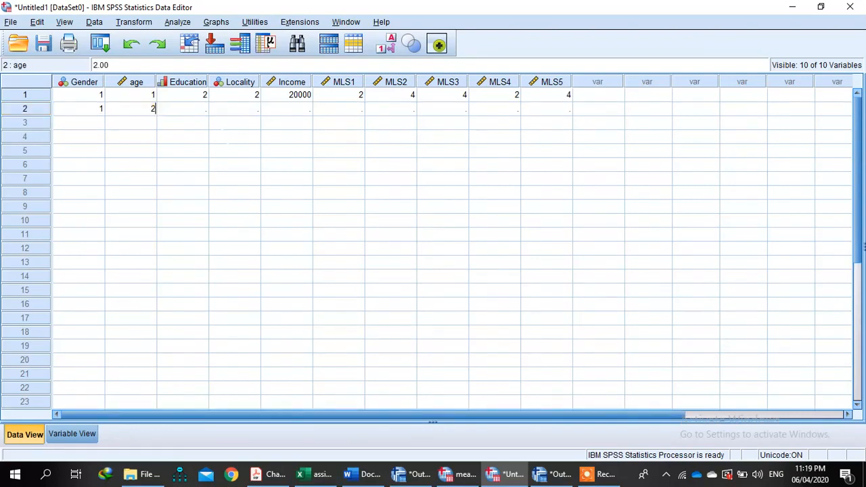
{"action": "left_click", "coordinate": [185, 109]}
{"action": "type", "text": "4"}
{"action": "left_click", "coordinate": [236, 112]}
{"action": "type", "text": "2"}
{"action": "left_click", "coordinate": [311, 107]}
{"action": "type", "text": "50000"}
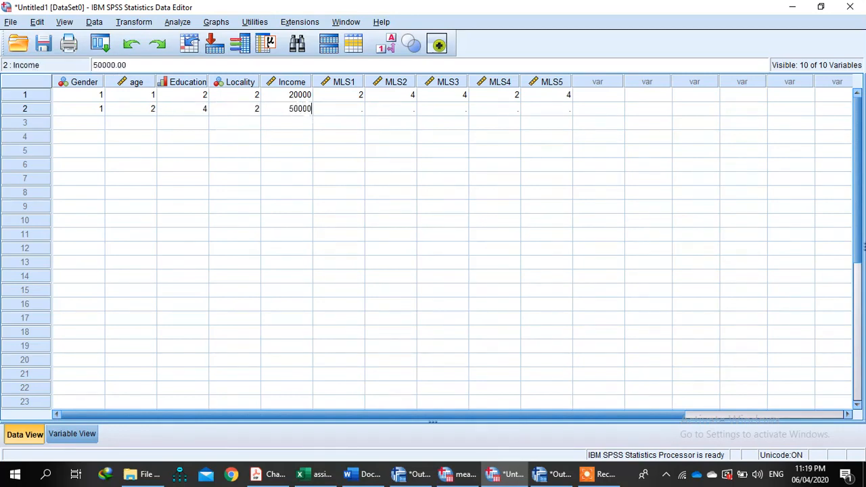
{"action": "key", "text": "Tab"}
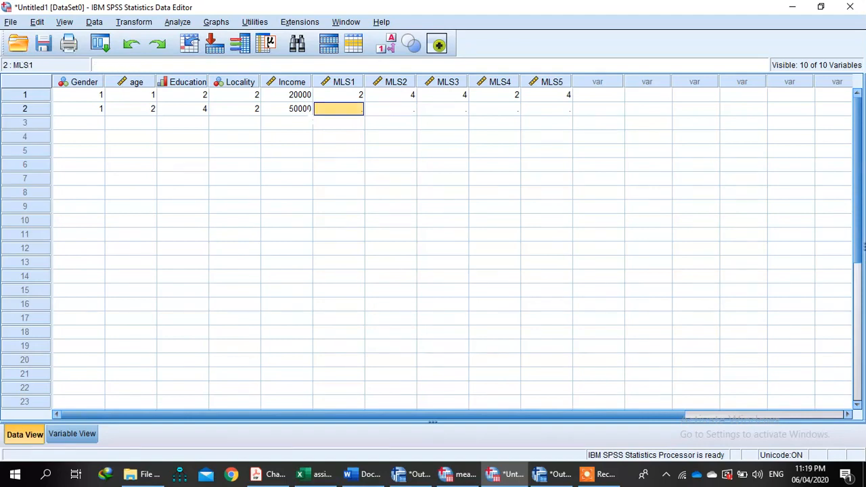
Enter case 2's scale answers: 4 for MLS1, 2 for MLS2, and 4 for each of MLS3, MLS4 and MLS5
{"action": "type", "text": "4"}
{"action": "left_click", "coordinate": [396, 108]}
{"action": "type", "text": "2"}
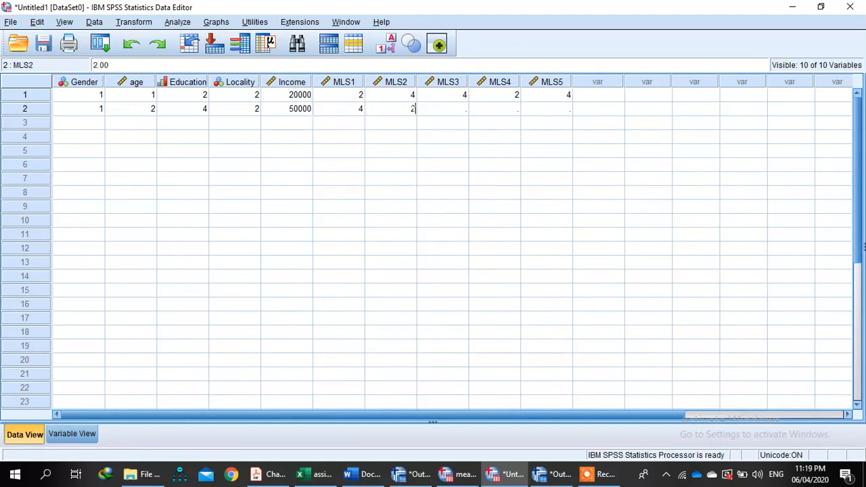
{"action": "left_click", "coordinate": [446, 107]}
{"action": "type", "text": "4"}
{"action": "left_click", "coordinate": [508, 107]}
{"action": "type", "text": "4"}
{"action": "left_click", "coordinate": [555, 107]}
{"action": "type", "text": "4"}
{"action": "left_click", "coordinate": [551, 162]}
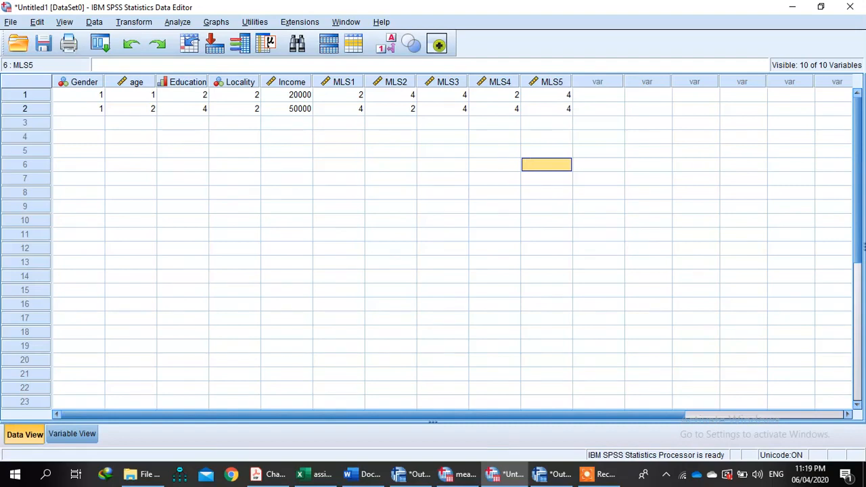
Copy the meaning1 to meaning5 responses from the meaning.sav dataset and paste them over MLS1 to MLS5 starting at row 1
{"action": "left_click", "coordinate": [465, 475]}
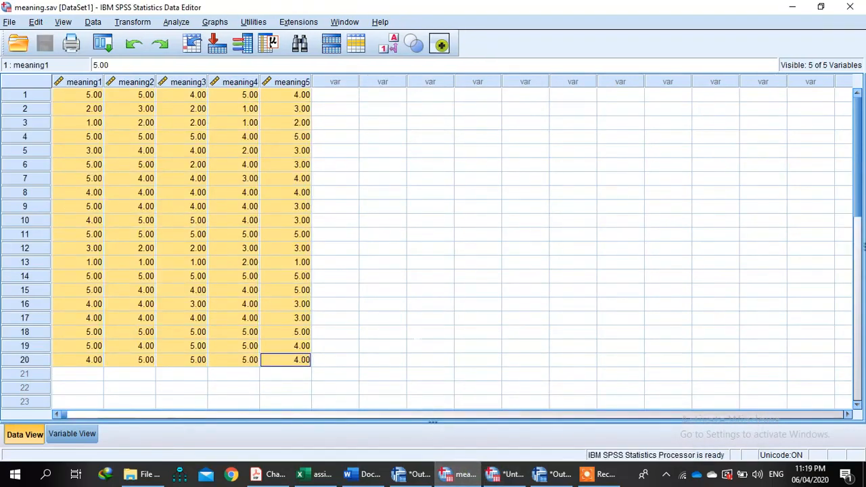
{"action": "left_click", "coordinate": [549, 475]}
{"action": "left_click", "coordinate": [505, 474]}
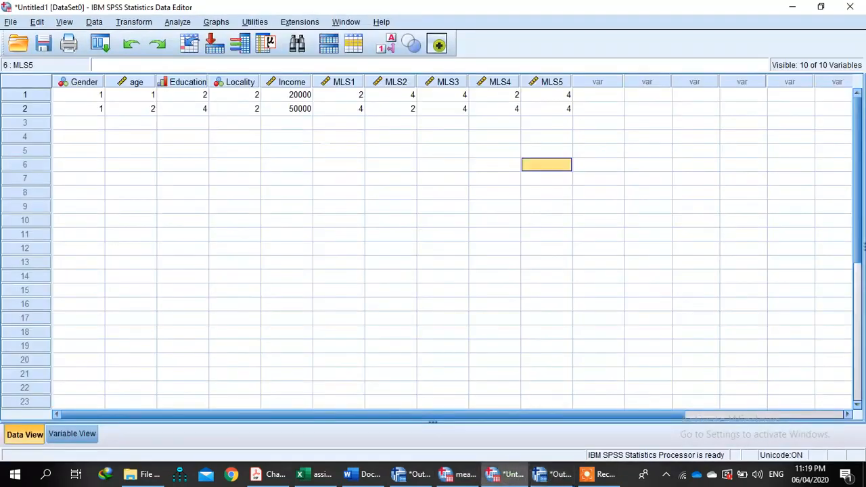
{"action": "left_click_drag", "start_coordinate": [338, 96], "coordinate": [552, 114]}
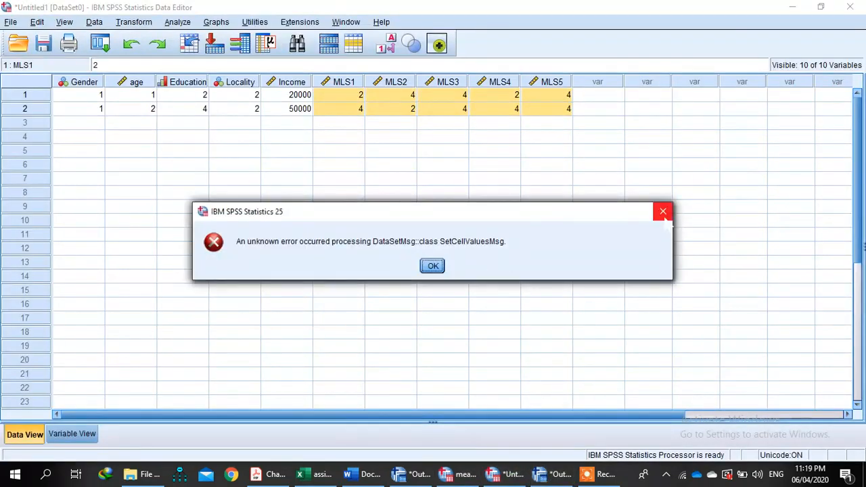
{"action": "left_click", "coordinate": [663, 212]}
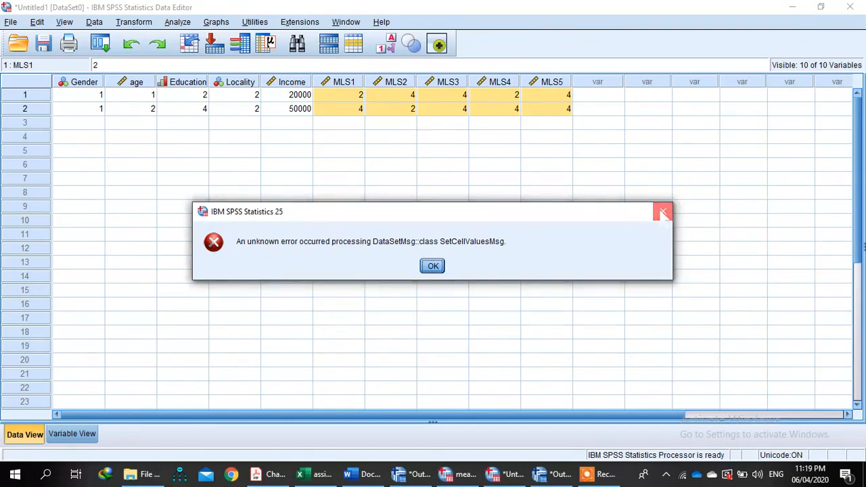
{"action": "left_click", "coordinate": [662, 212]}
{"action": "left_click", "coordinate": [433, 265]}
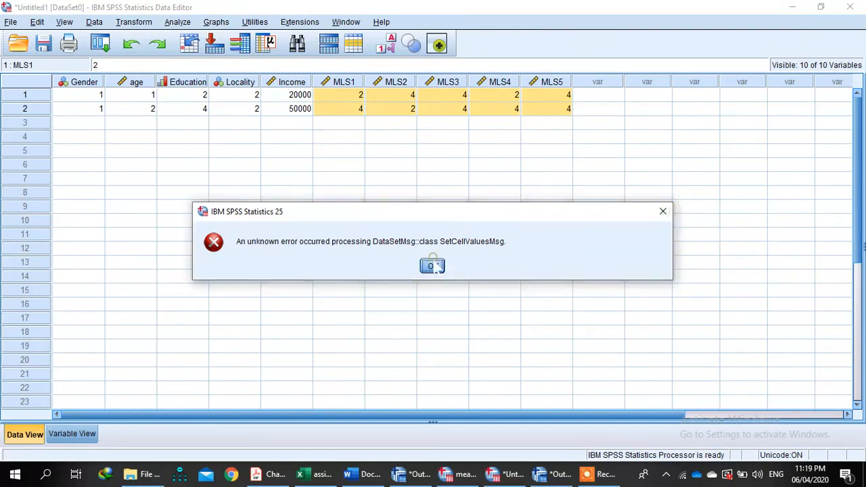
{"action": "left_click", "coordinate": [433, 265]}
{"action": "left_click", "coordinate": [390, 178]}
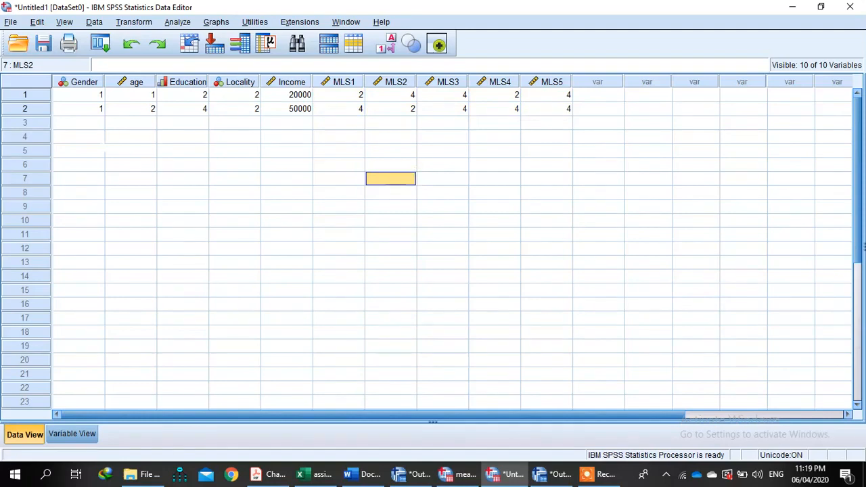
{"action": "key", "text": "ctrl+v"}
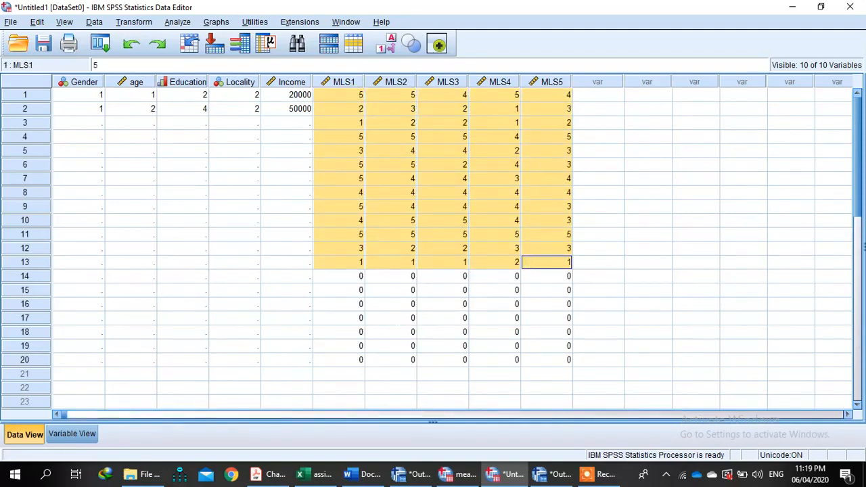
Delete cases 14 to 20, whose scale items contain only zeros, from the dataset
{"action": "left_click", "coordinate": [24, 276]}
{"action": "left_click", "coordinate": [19, 233]}
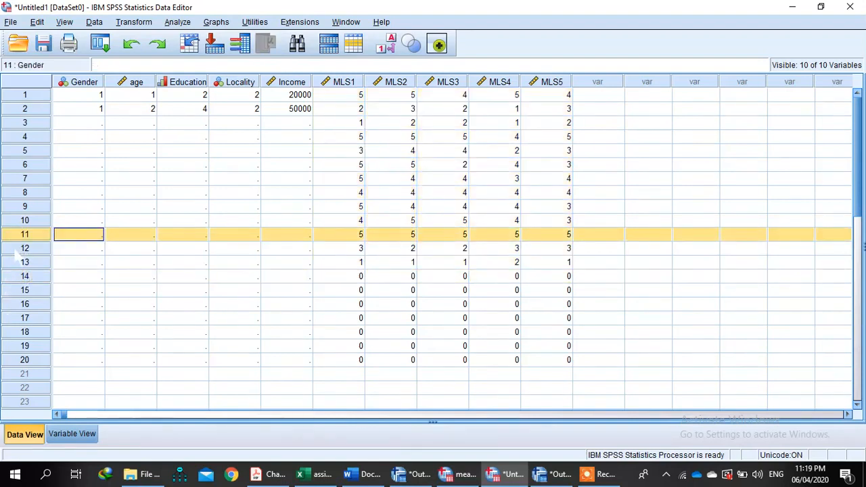
{"action": "left_click", "coordinate": [14, 248]}
{"action": "left_click_drag", "start_coordinate": [22, 275], "coordinate": [33, 363]}
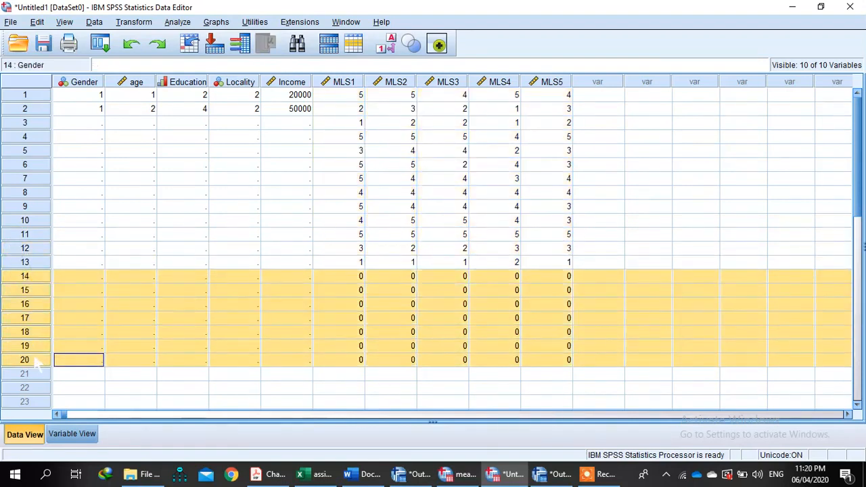
{"action": "right_click", "coordinate": [30, 317]}
{"action": "left_click", "coordinate": [73, 374]}
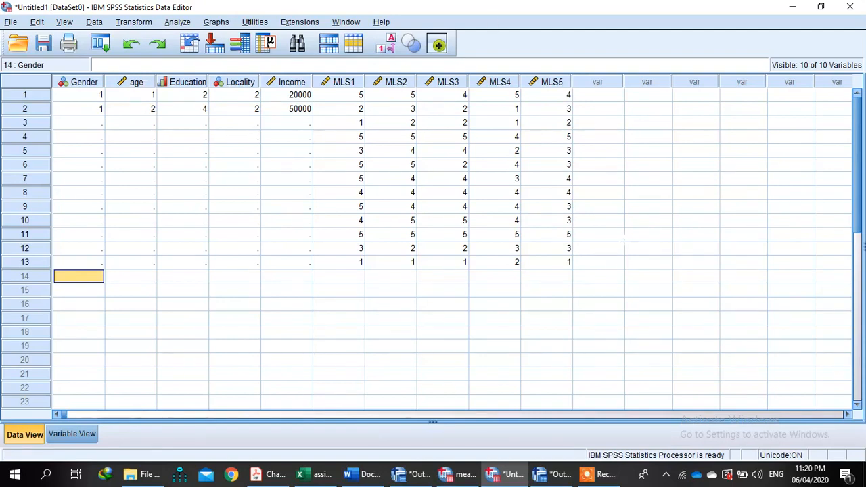
View the variable definitions of the untitled dataset
{"action": "left_click", "coordinate": [64, 436]}
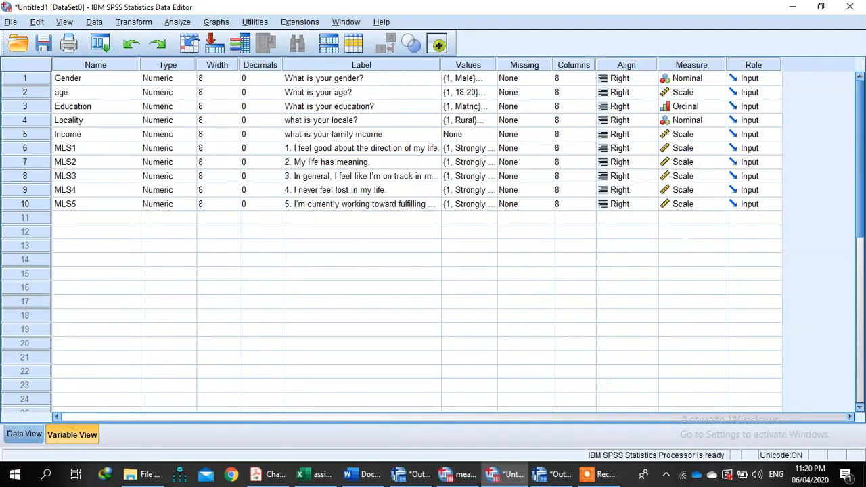
{"action": "left_click", "coordinate": [601, 473]}
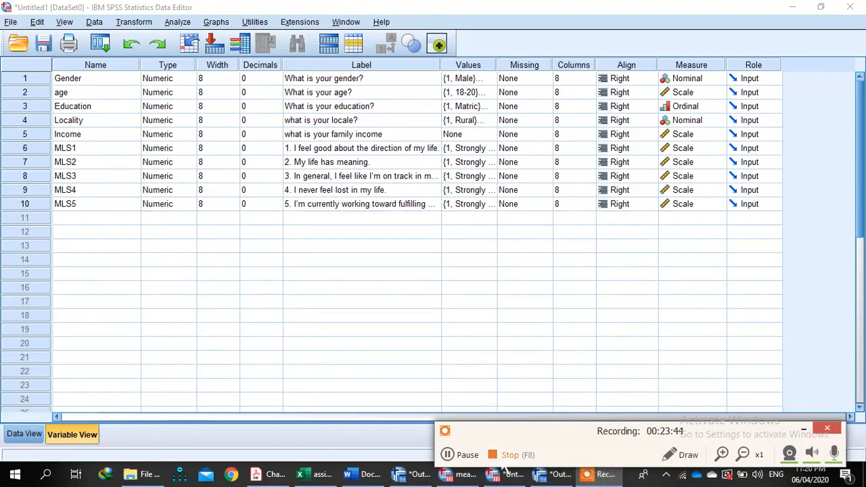